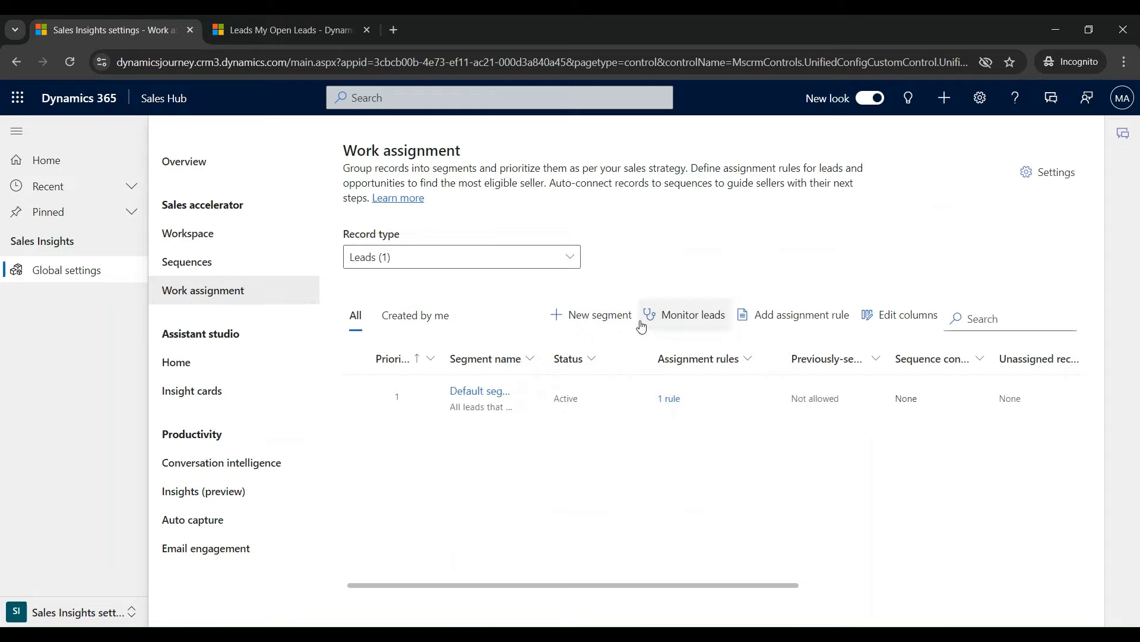
# Step: Create a new lead segment named "North American Sales Team" and continue to its definition
pyautogui.click(624, 321)
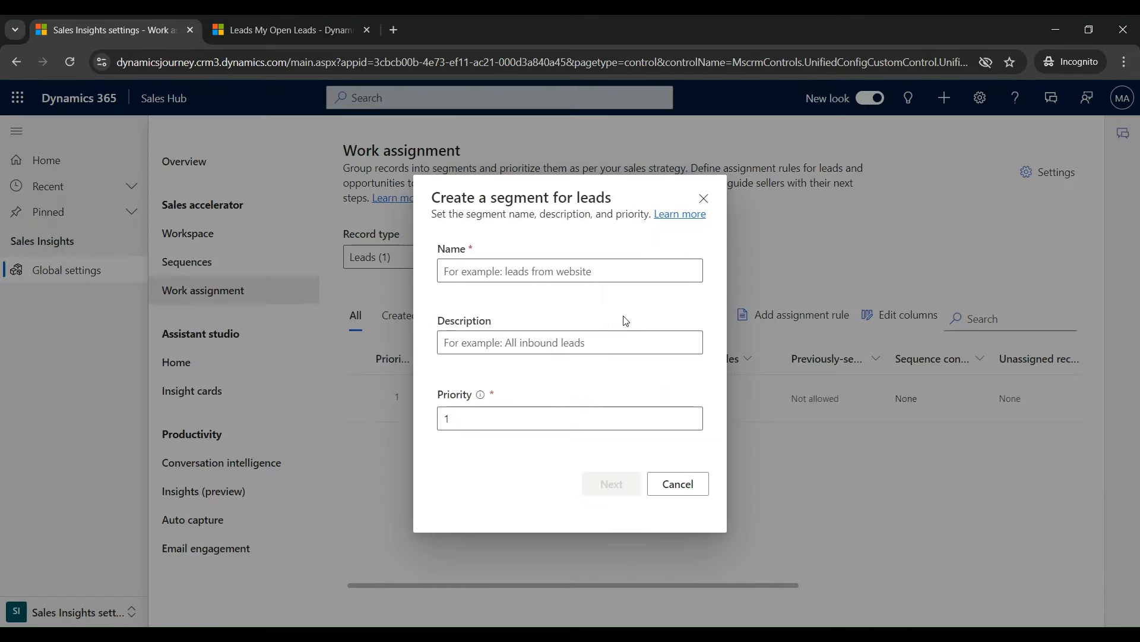
pyautogui.click(599, 273)
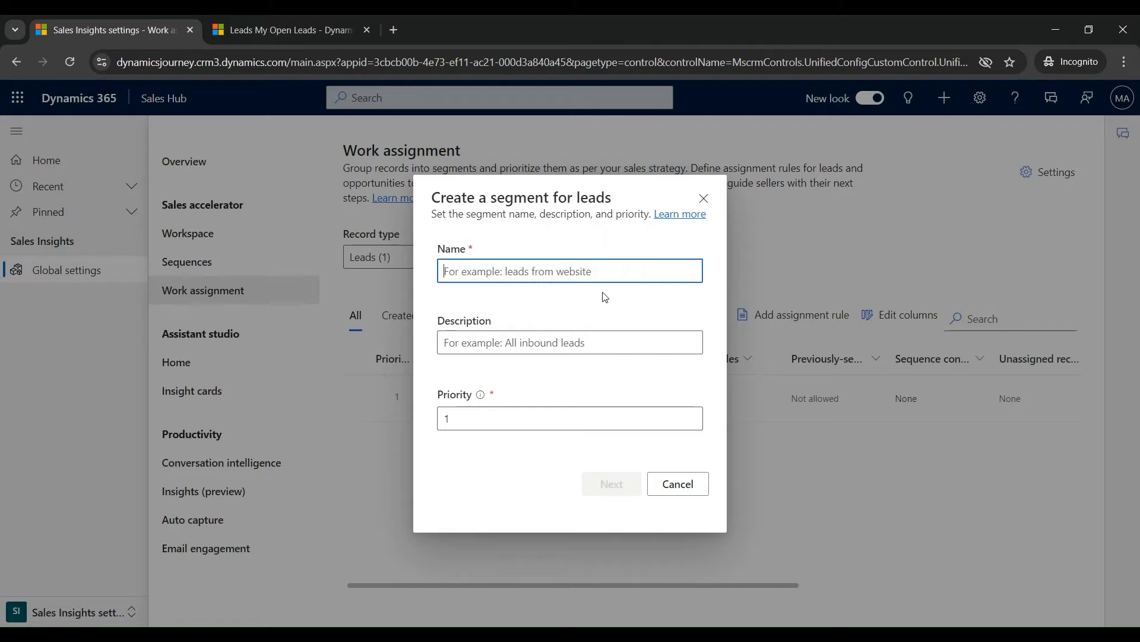
pyautogui.write('North ')
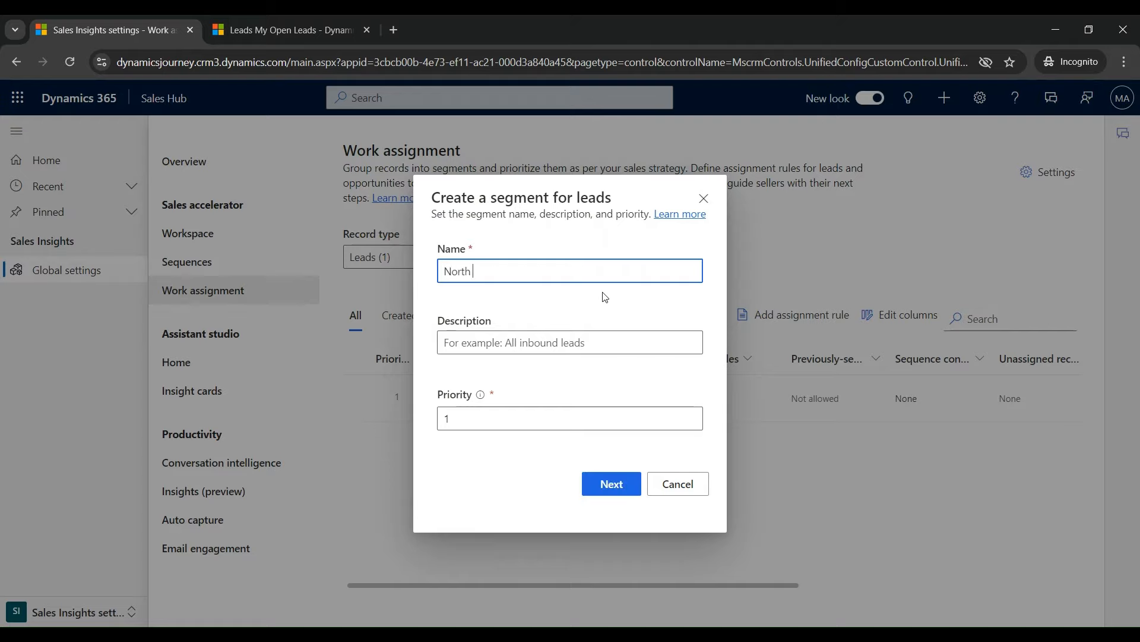
pyautogui.write('American Sales Team')
pyautogui.click(613, 486)
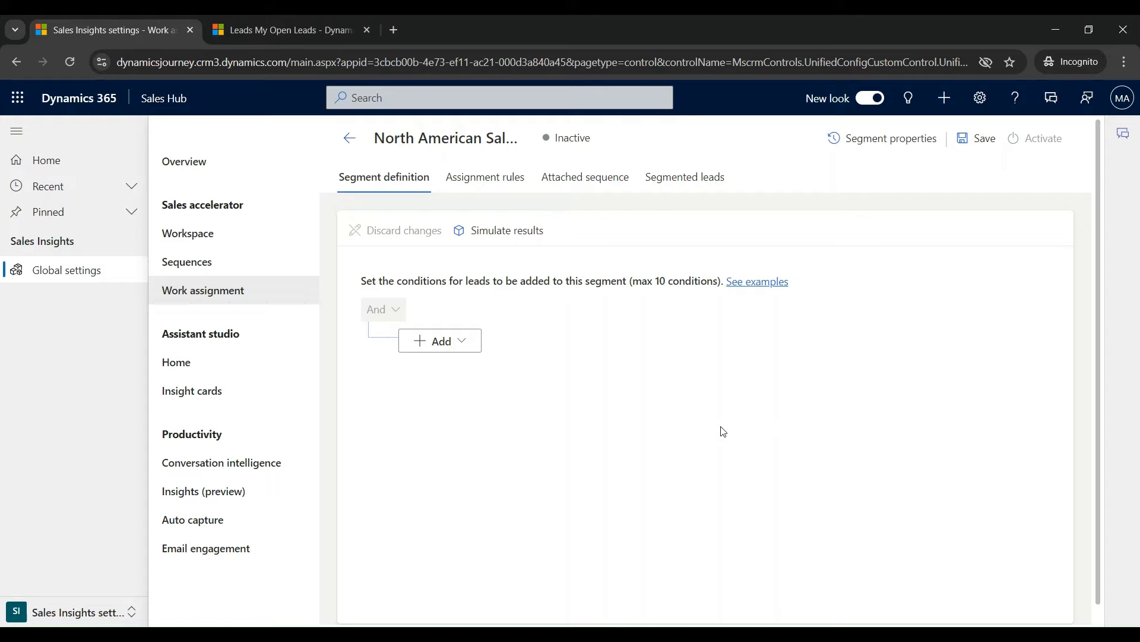
# Step: Add a condition row to the segment definition: Lead Source equals EOY Clearance Sale
pyautogui.click(464, 347)
pyautogui.click(464, 369)
pyautogui.click(501, 351)
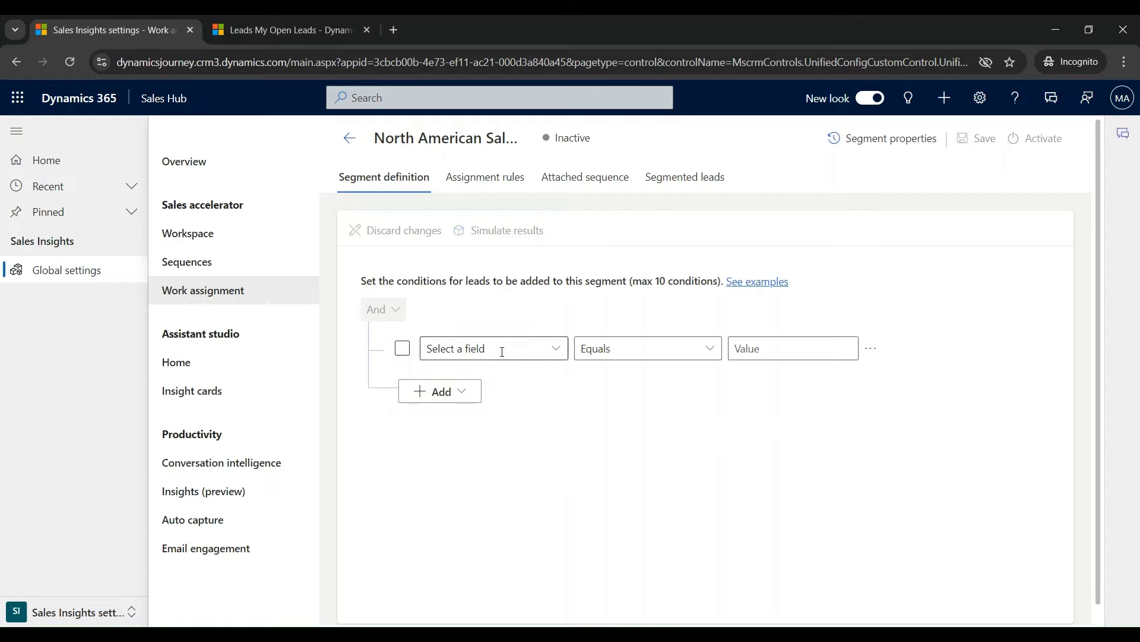
pyautogui.write('Lead')
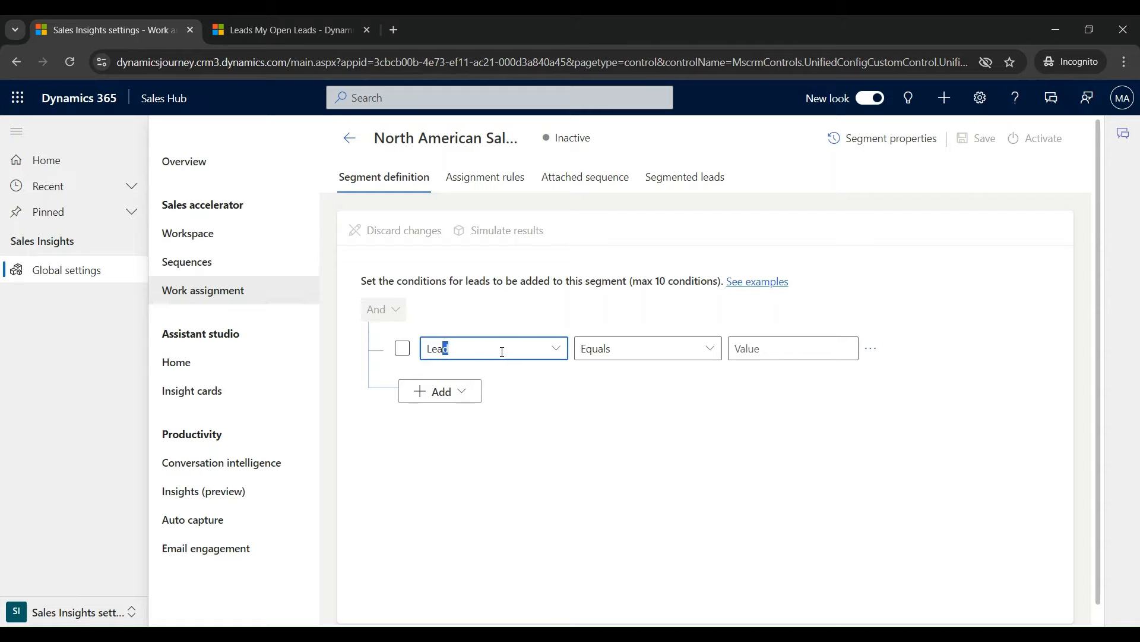
pyautogui.write(' S')
pyautogui.press('Tab')
pyautogui.press('Tab')
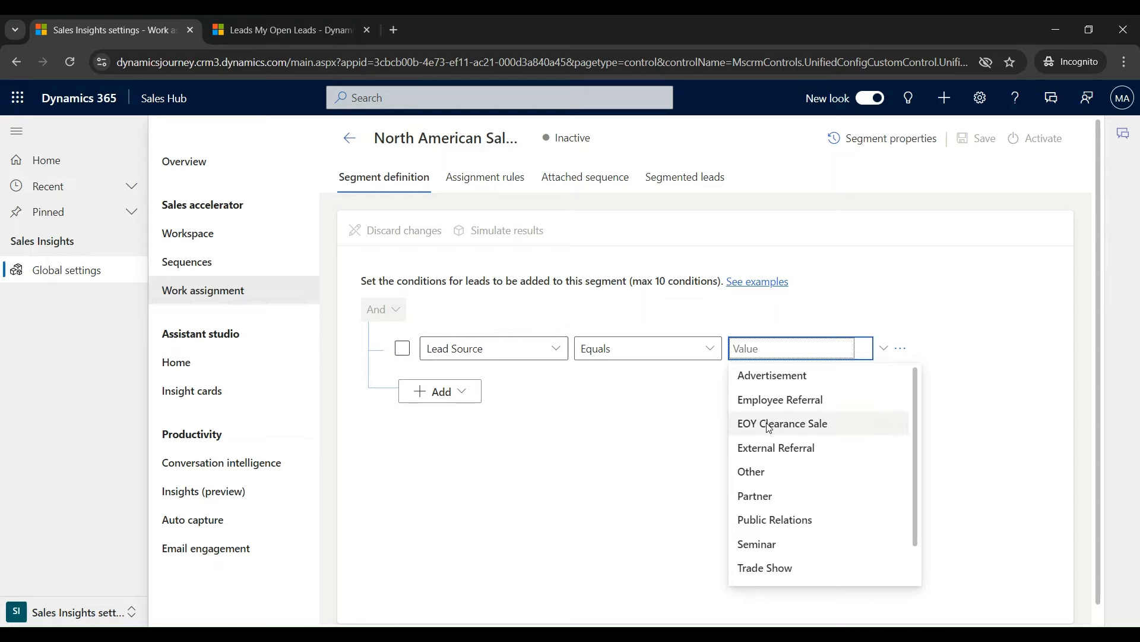
pyautogui.click(768, 424)
# Step: Add a condition group joined by Or, with a first row where Country/Region equals United States
pyautogui.click(465, 398)
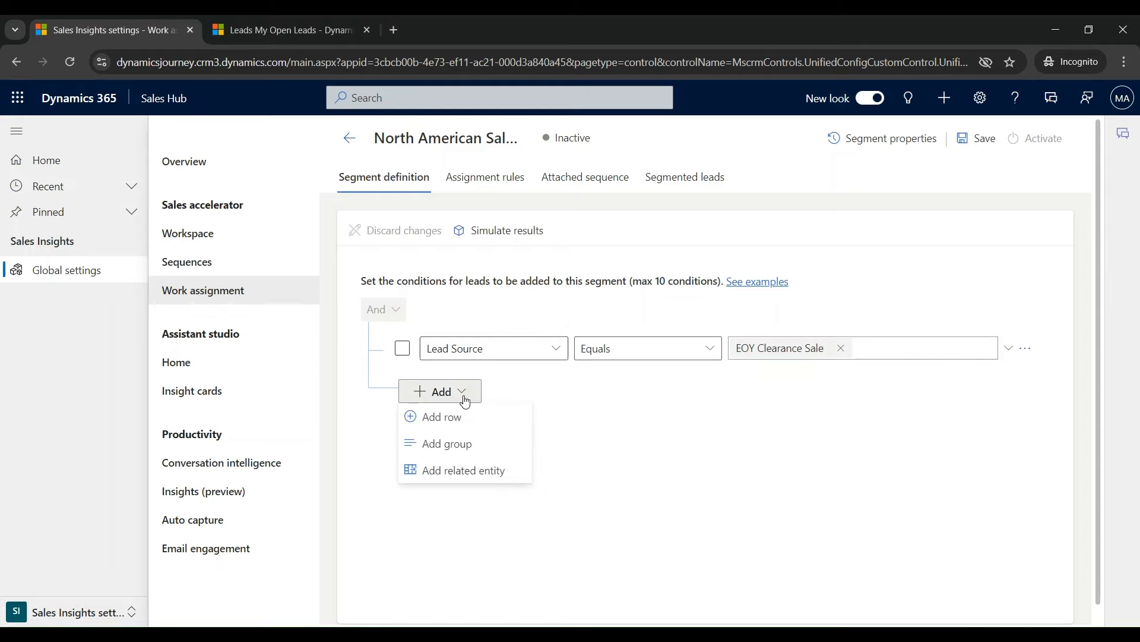
pyautogui.click(467, 443)
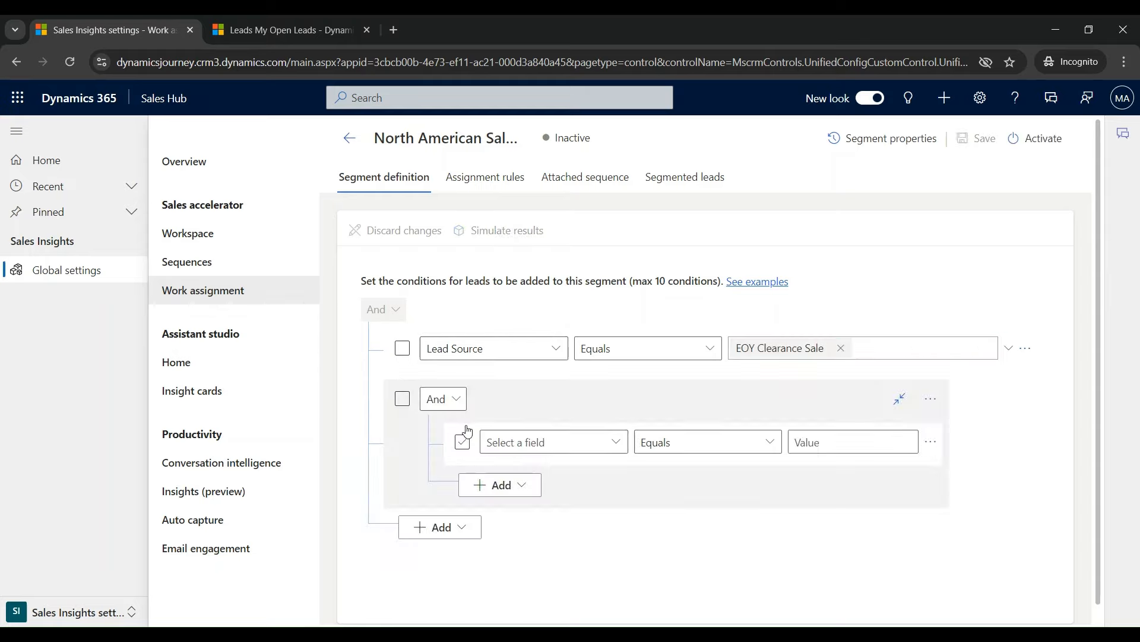
pyautogui.click(461, 409)
pyautogui.click(436, 448)
pyautogui.click(536, 443)
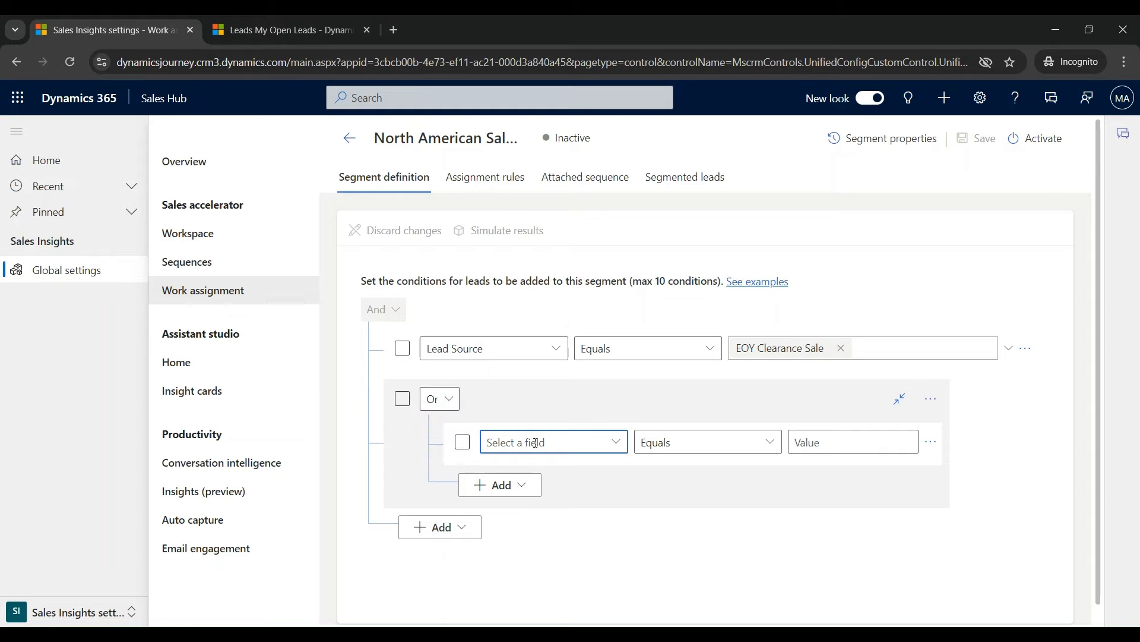
pyautogui.write('Country/Region')
pyautogui.press('Tab')
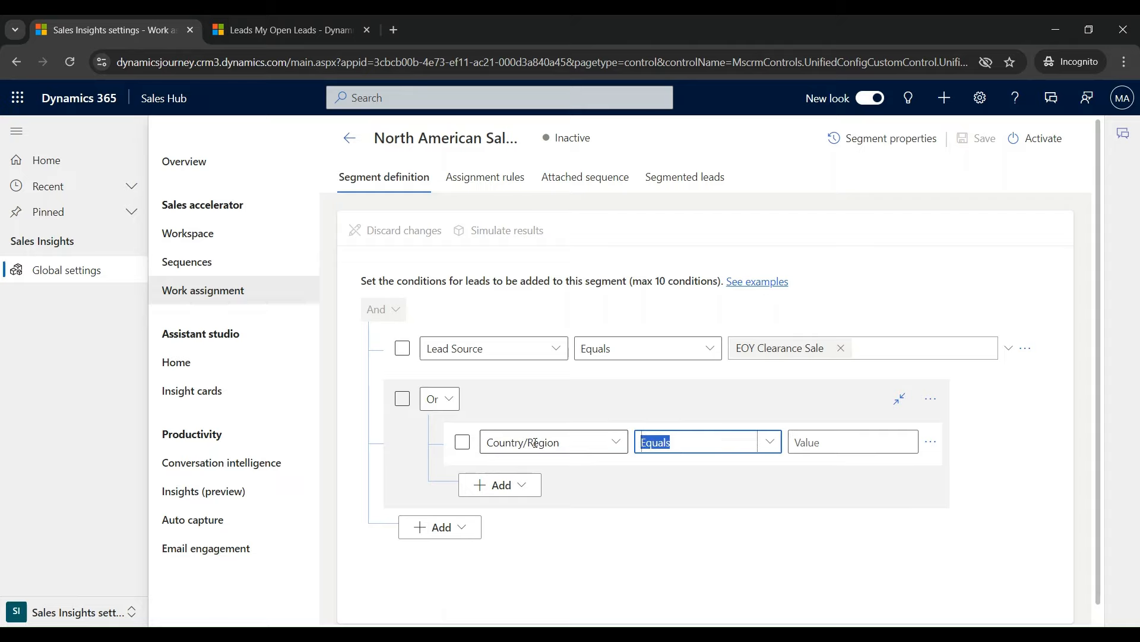
pyautogui.press('Tab')
pyautogui.write('Uni')
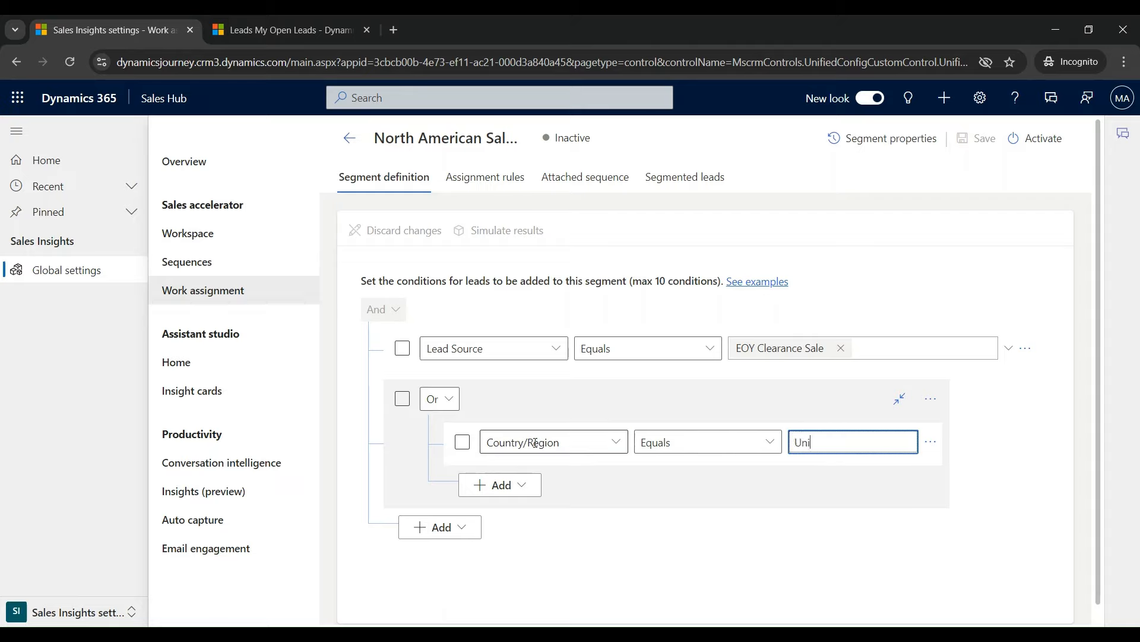
pyautogui.write('ted States')
# Step: Add a second row to the Or group where Country/Region equals Canada
pyautogui.click(517, 484)
pyautogui.click(521, 522)
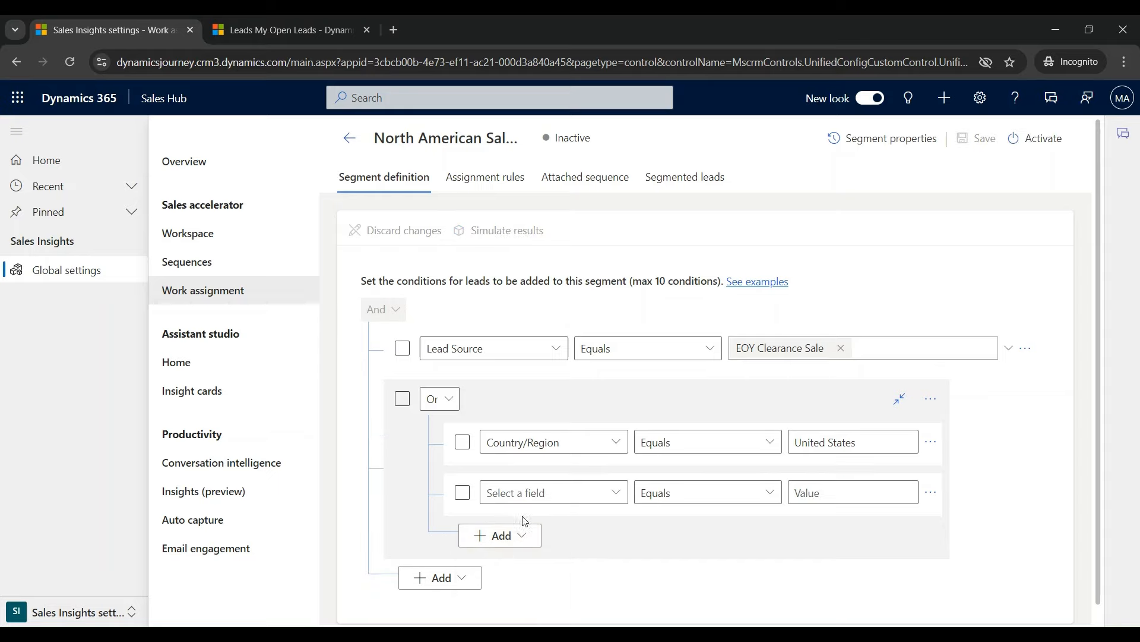
pyautogui.click(594, 496)
pyautogui.write('Co')
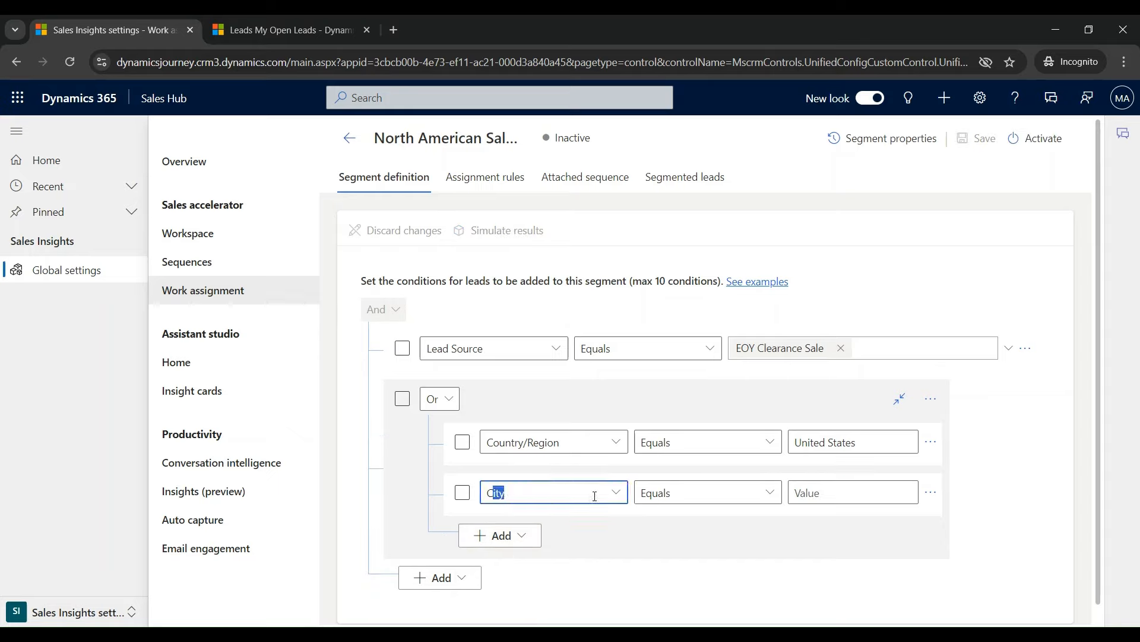
pyautogui.write('untry/Region')
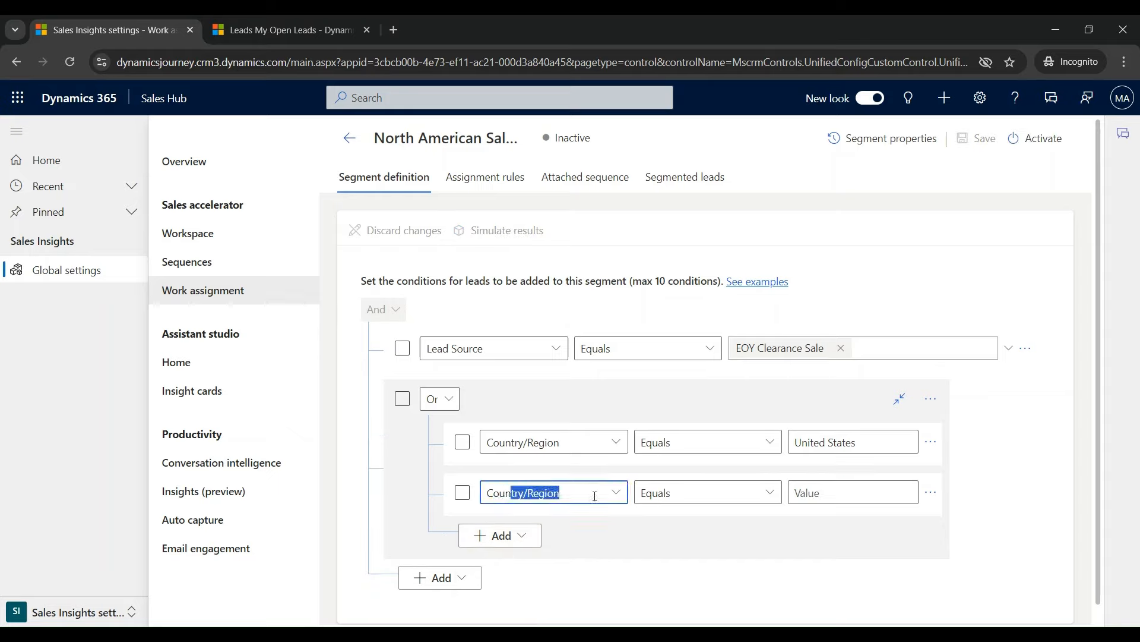
pyautogui.press('Tab')
pyautogui.press('Tab')
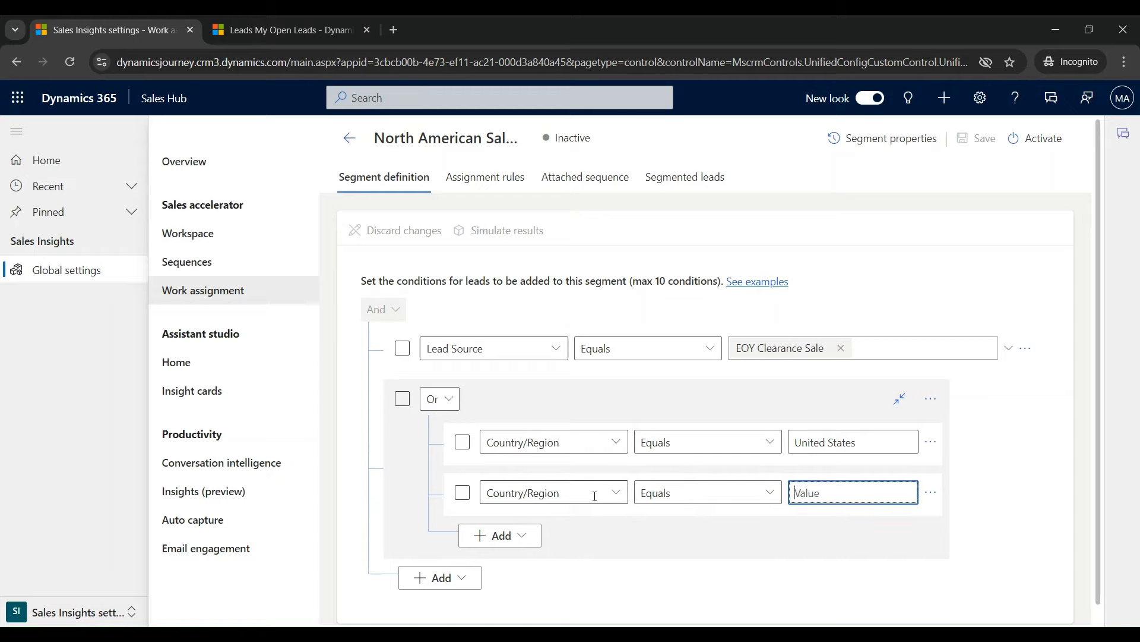
pyautogui.write('Canada')
pyautogui.scroll(-1, 595, 493)
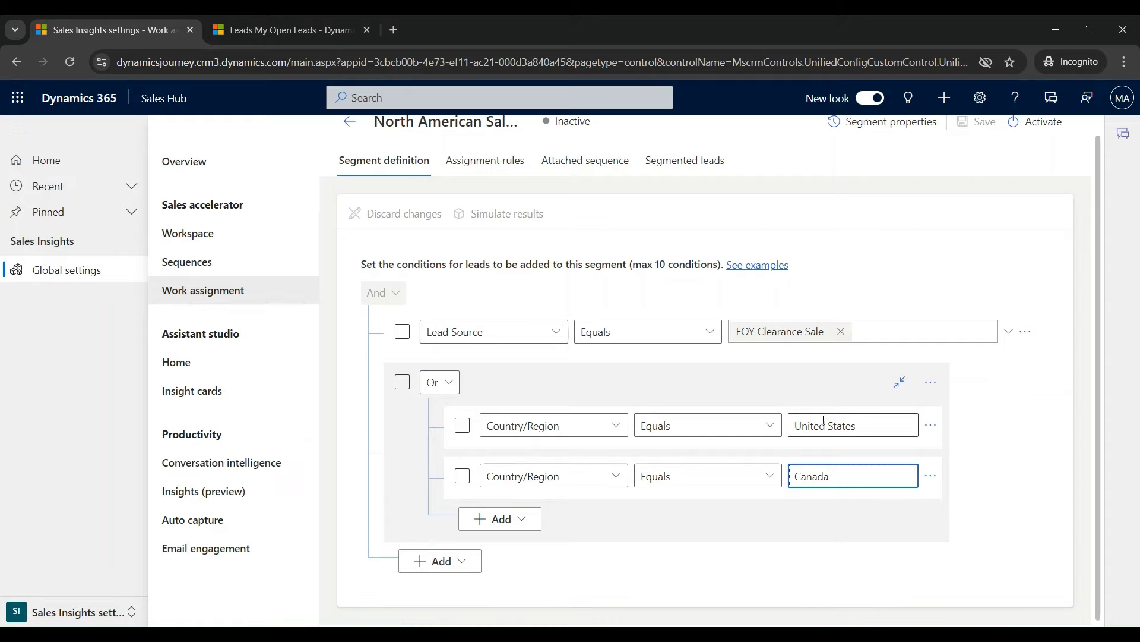
pyautogui.click(696, 458)
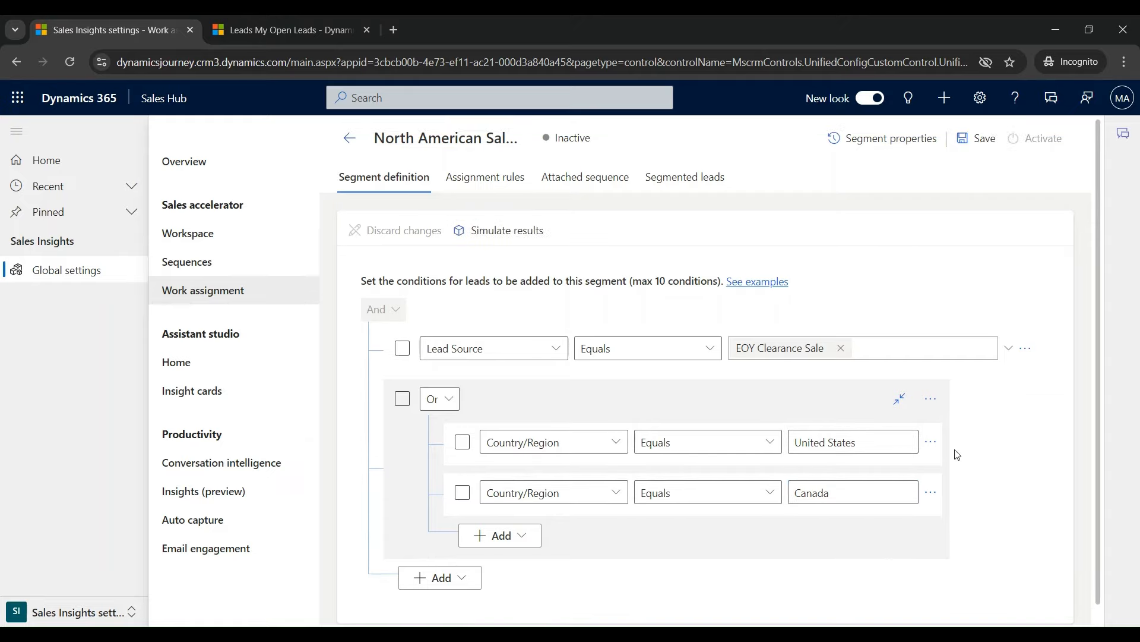
# Step: Save and activate the segment, and view its segmented leads
pyautogui.click(975, 137)
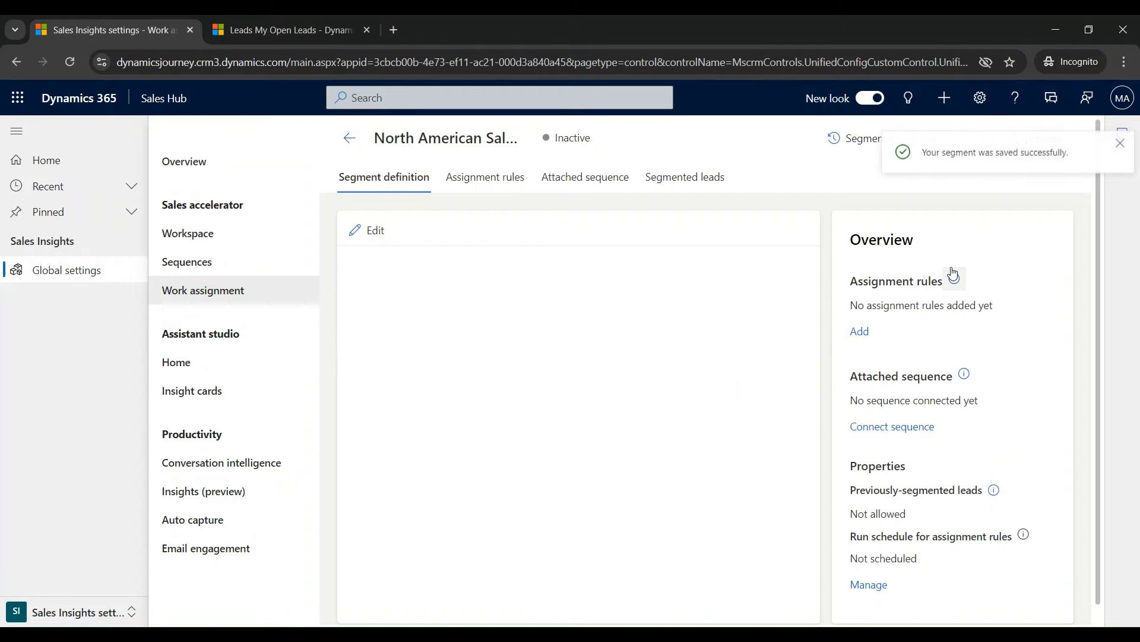
pyautogui.click(1120, 145)
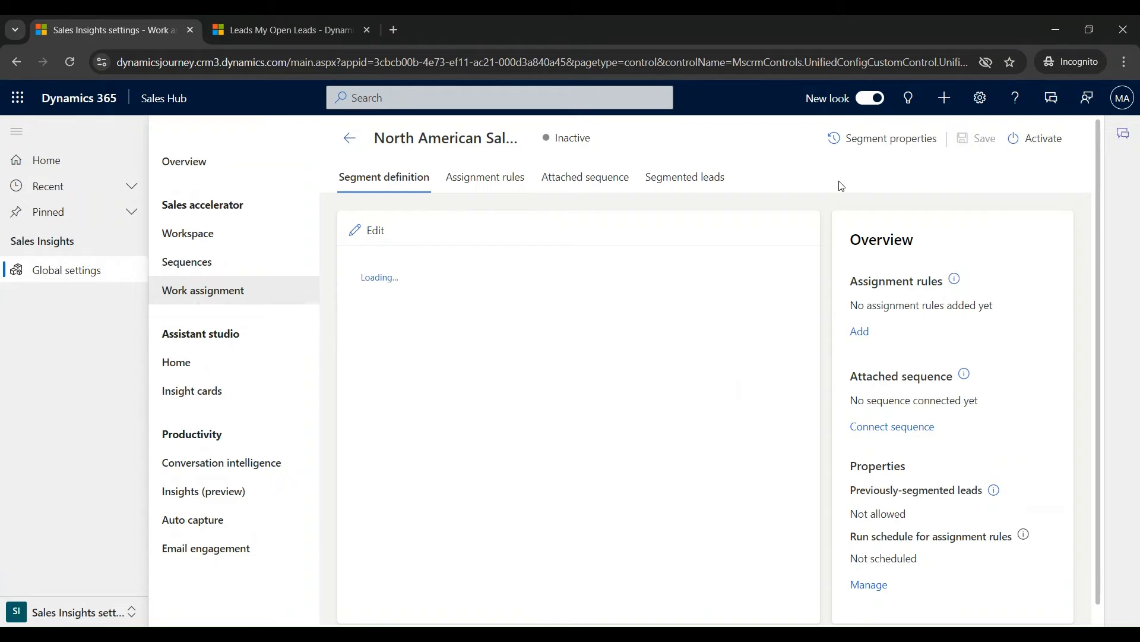
pyautogui.click(1055, 147)
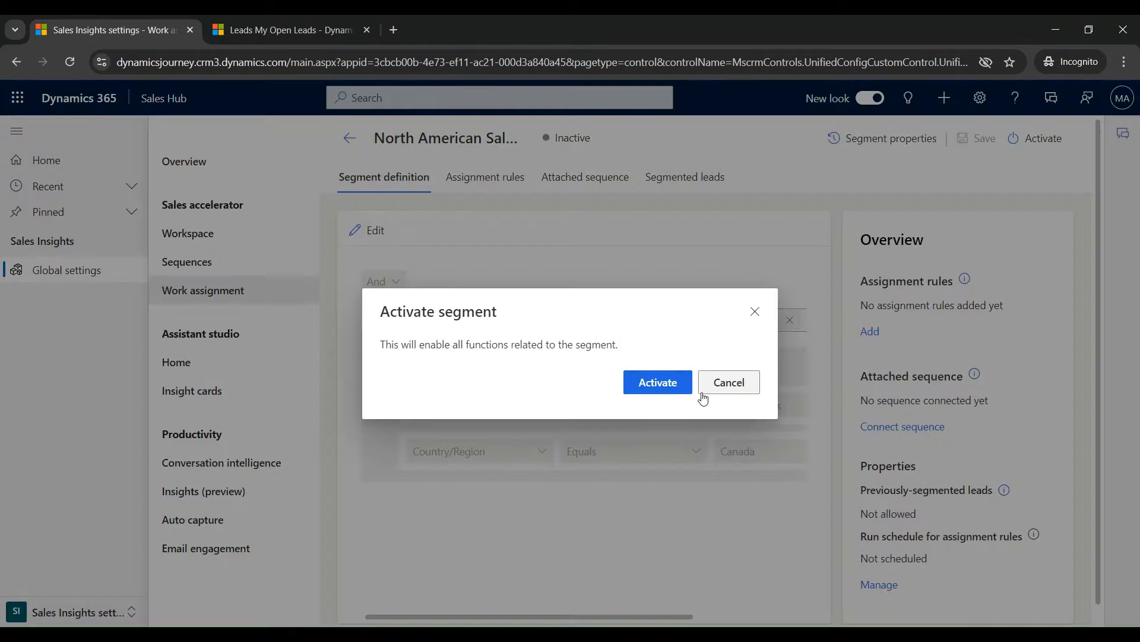
pyautogui.click(644, 382)
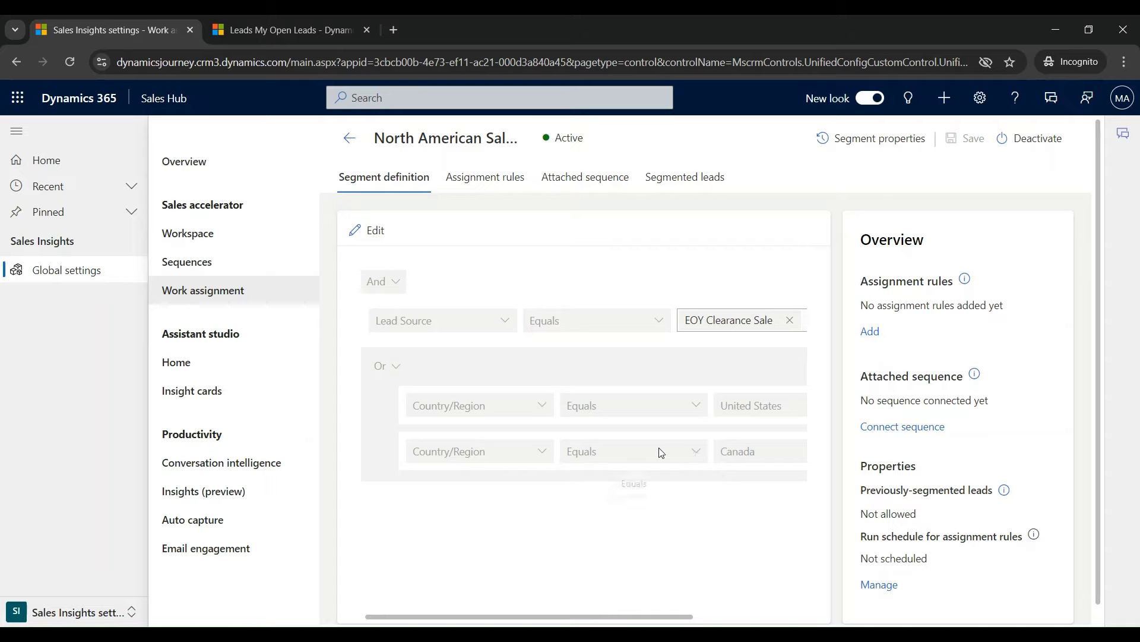
pyautogui.click(704, 178)
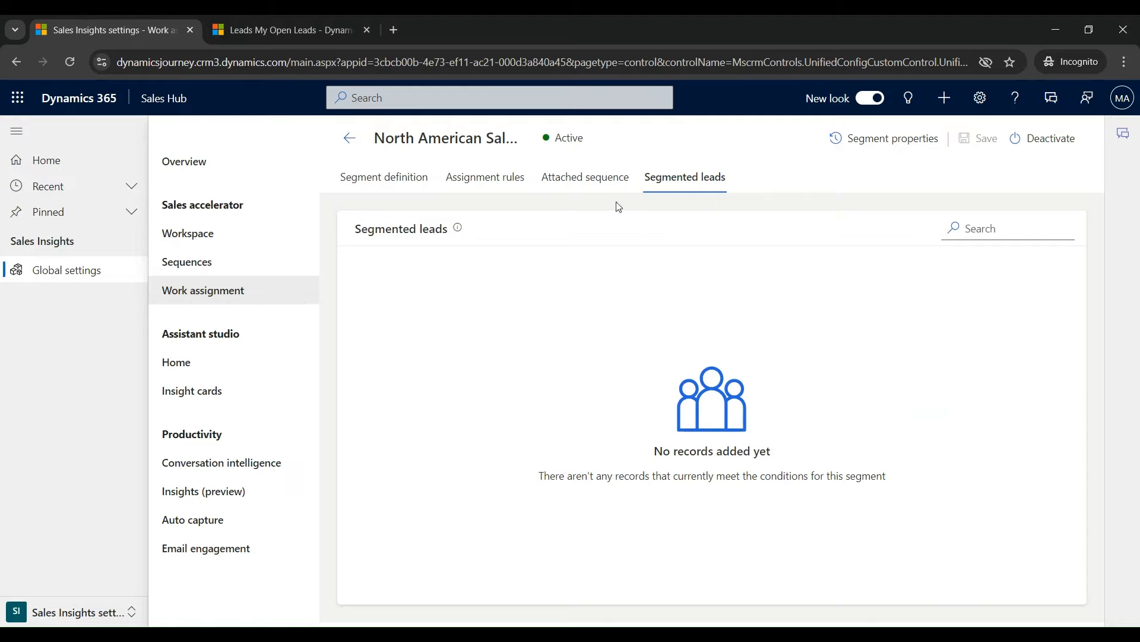
# Step: Open the first lead of the My Open Leads view in a new browser tab, set its lead source to EOY Clearance Sale and save it
pyautogui.click(287, 27)
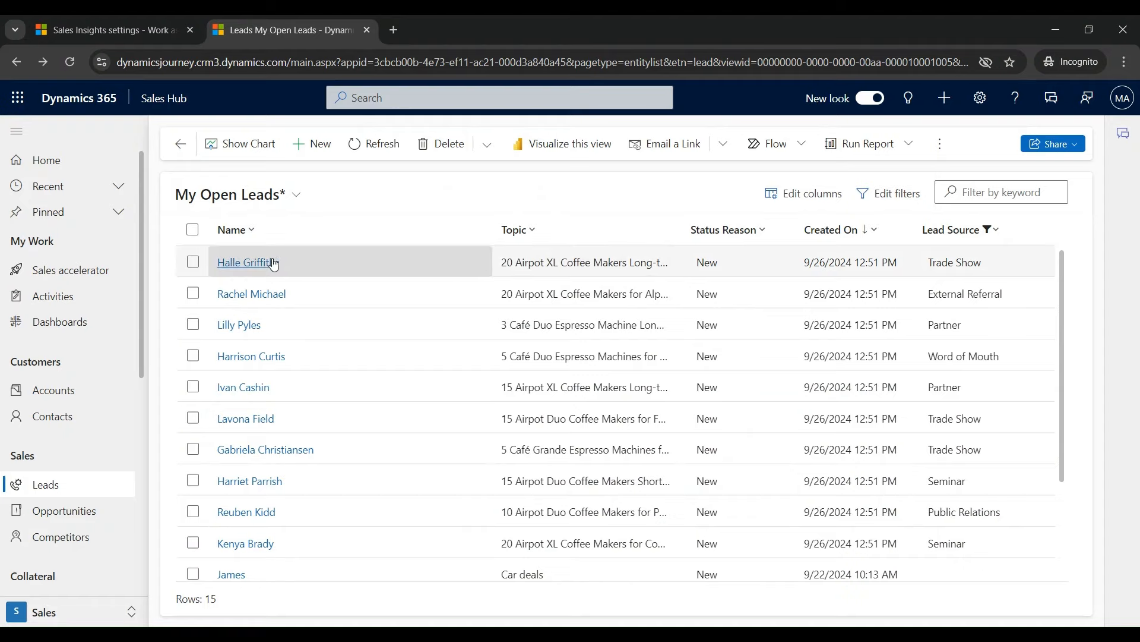
pyautogui.keyDown('ctrl'); pyautogui.click(270, 263); pyautogui.keyUp('ctrl')
pyautogui.click(436, 31)
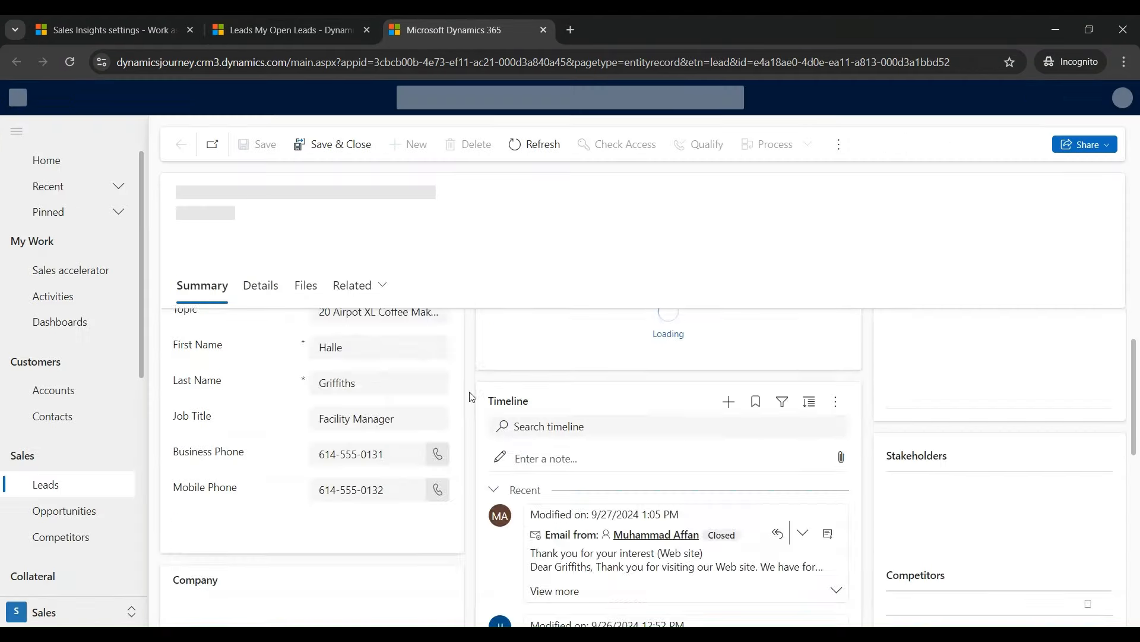
pyautogui.scroll(-10, 466, 400)
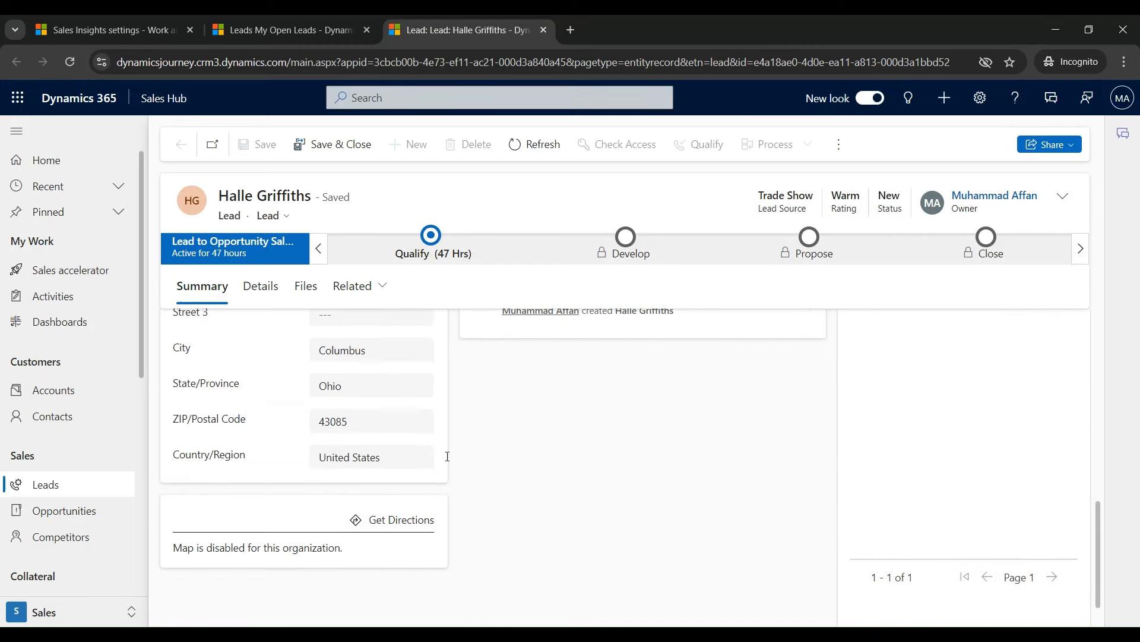
pyautogui.scroll(6, 608, 354)
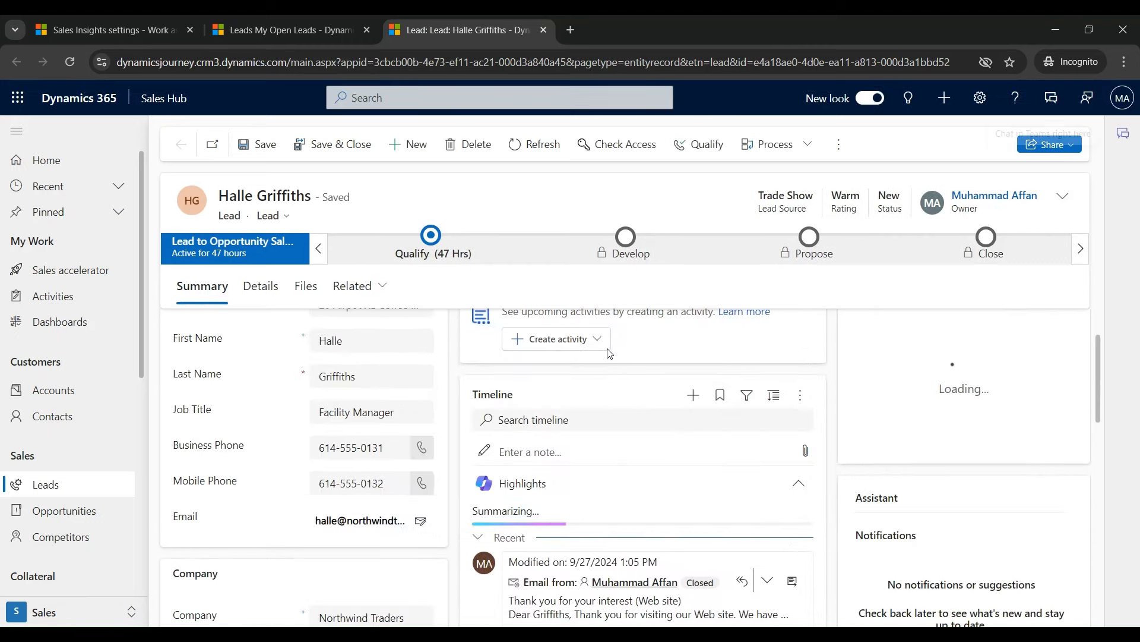
pyautogui.click(1062, 196)
pyautogui.click(1045, 231)
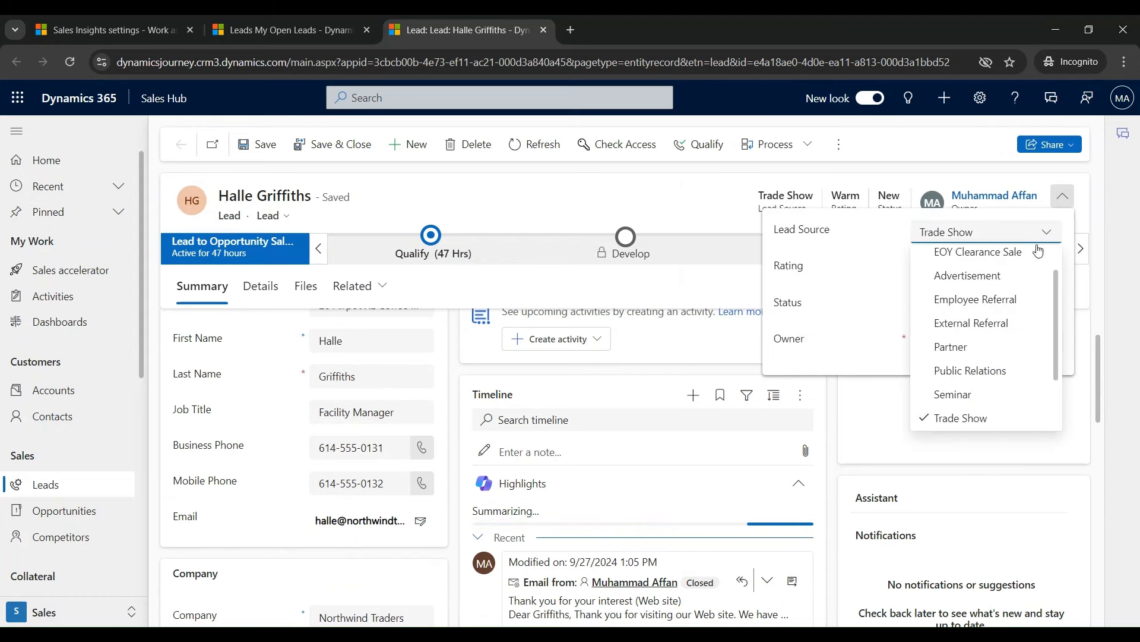
pyautogui.click(1012, 252)
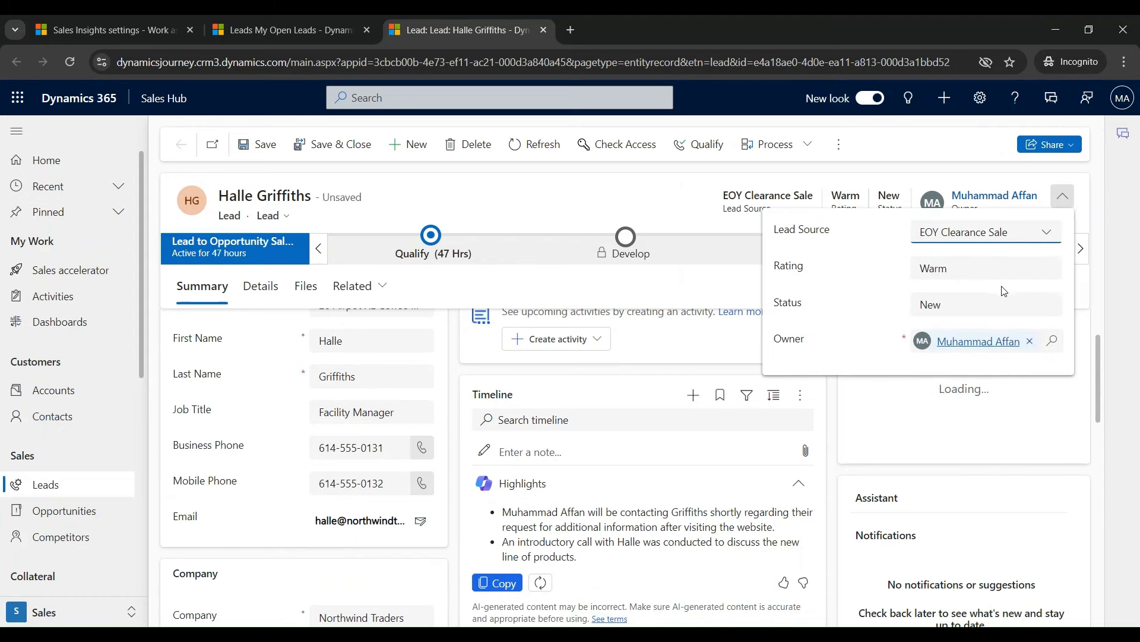
pyautogui.click(252, 153)
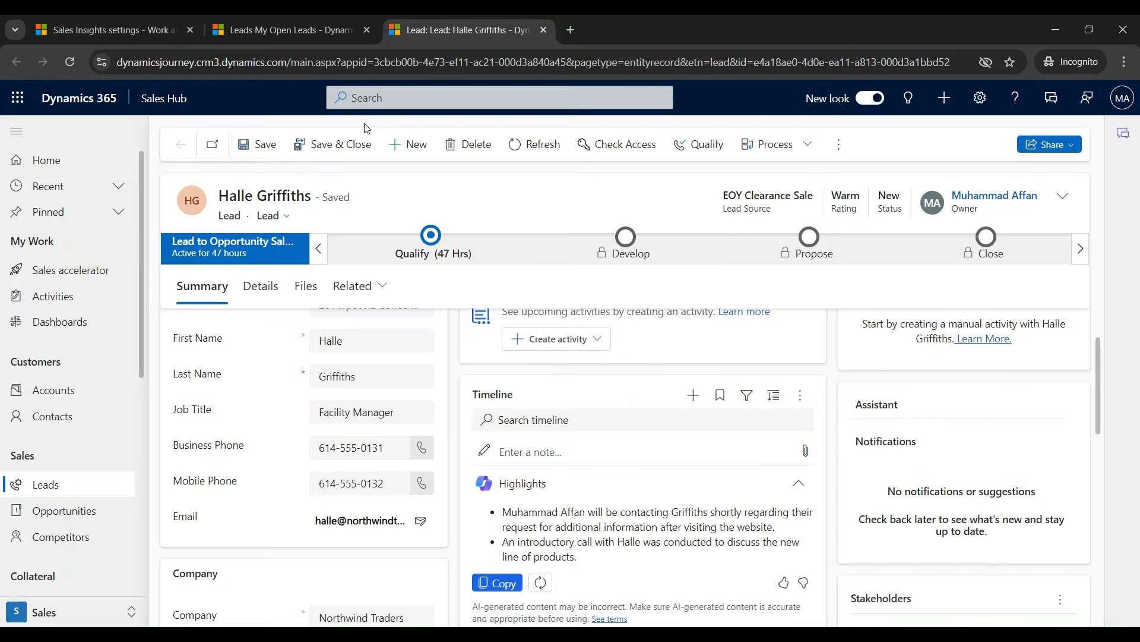
# Step: Return to the segment and reload its segmented leads list to check for the edited lead
pyautogui.click(140, 29)
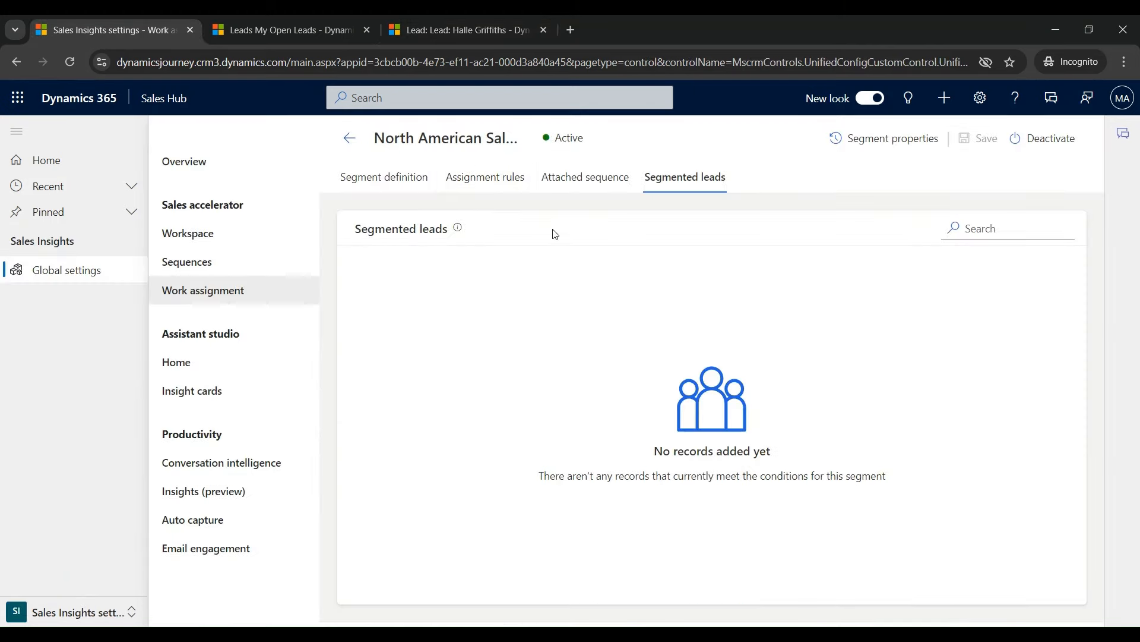
pyautogui.click(597, 181)
pyautogui.click(683, 181)
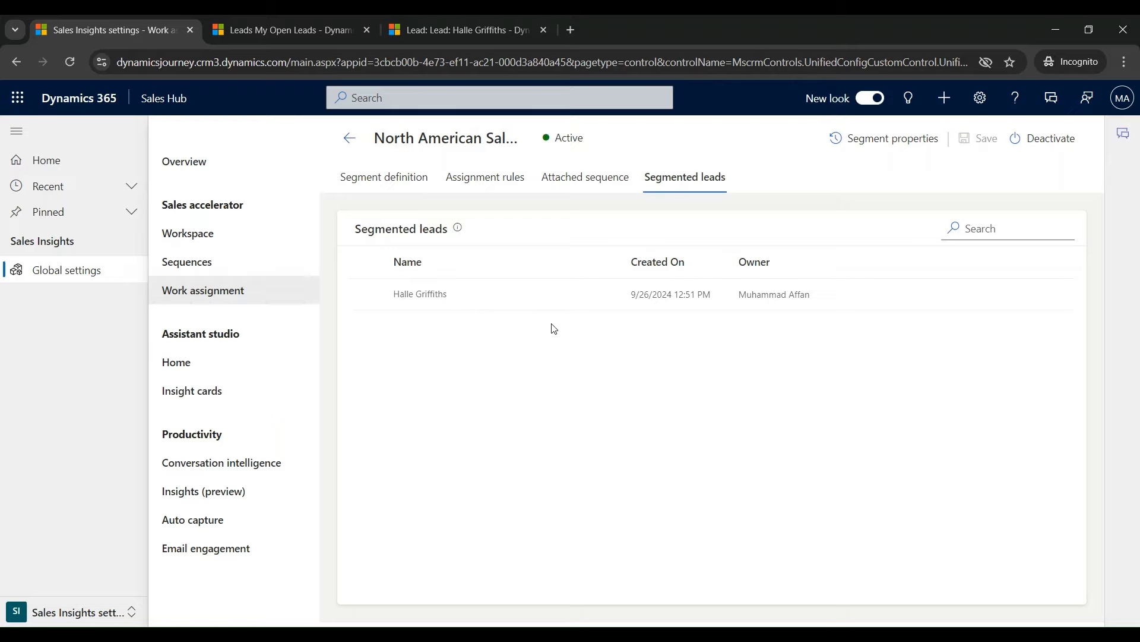
# Step: Start a new assignment rule for the segment and name it North American Lead Assignment
pyautogui.click(496, 187)
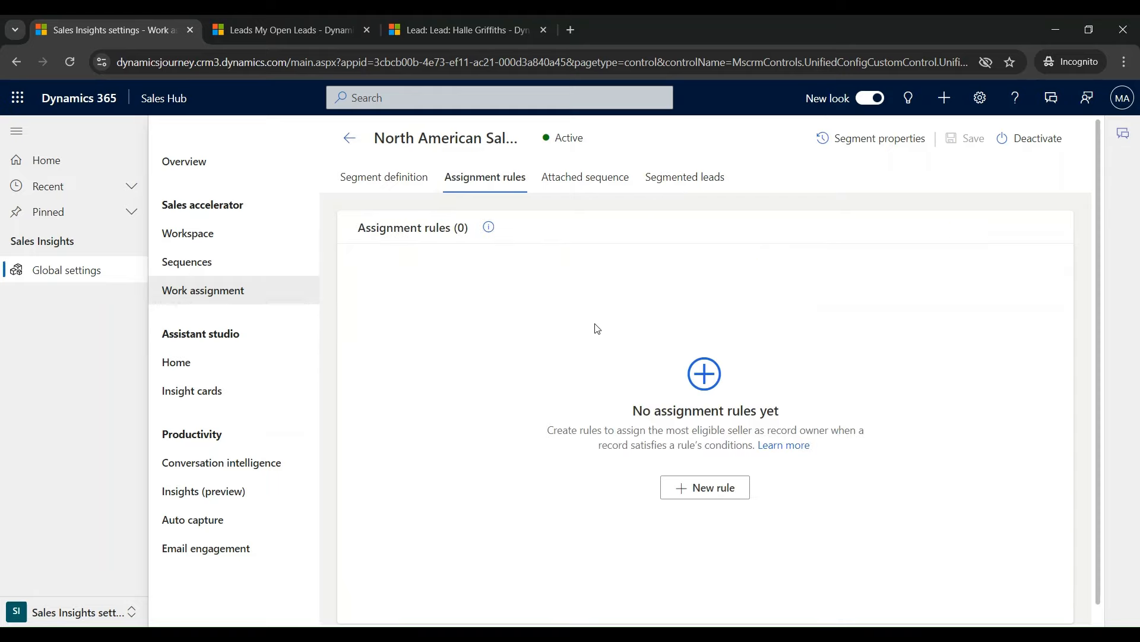
pyautogui.click(712, 492)
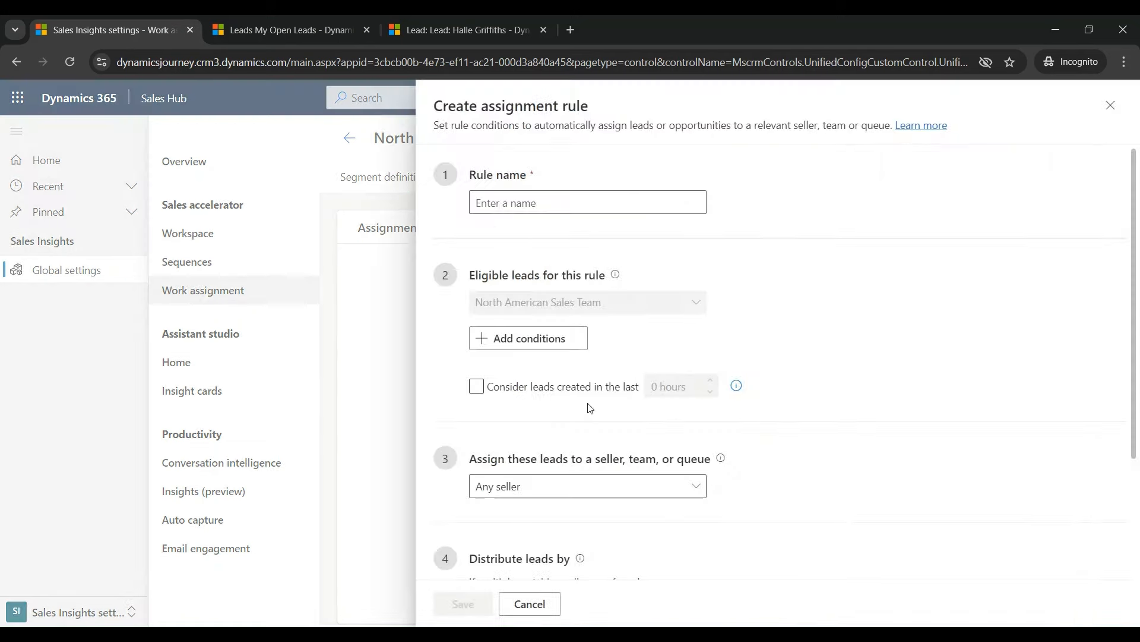
pyautogui.click(578, 203)
pyautogui.write('No')
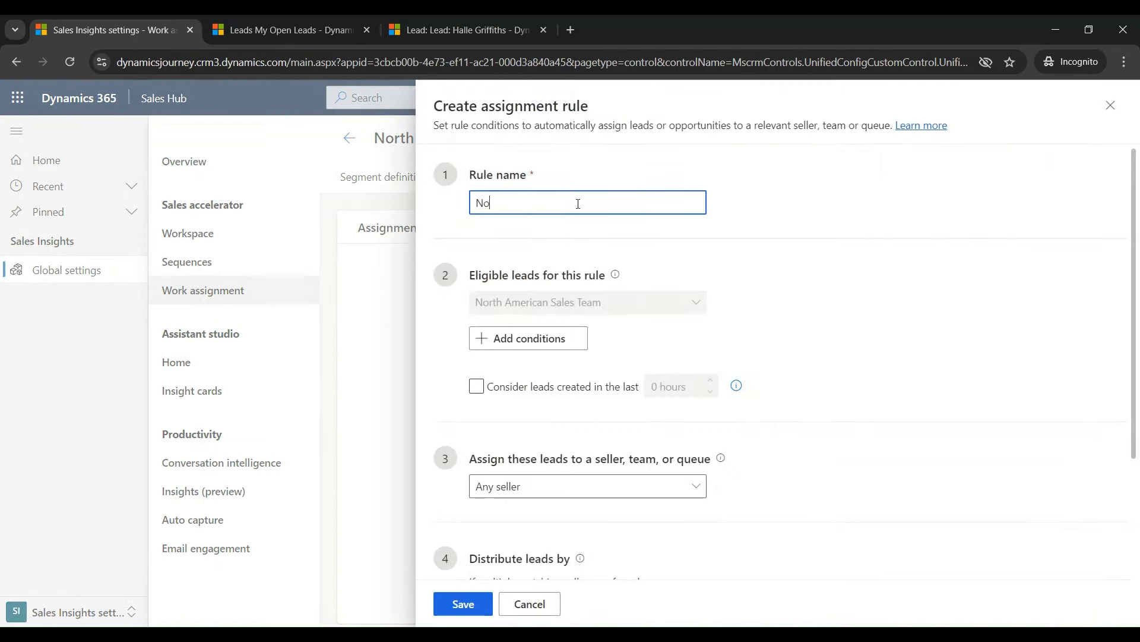
pyautogui.write('rth American Lead Assignment')
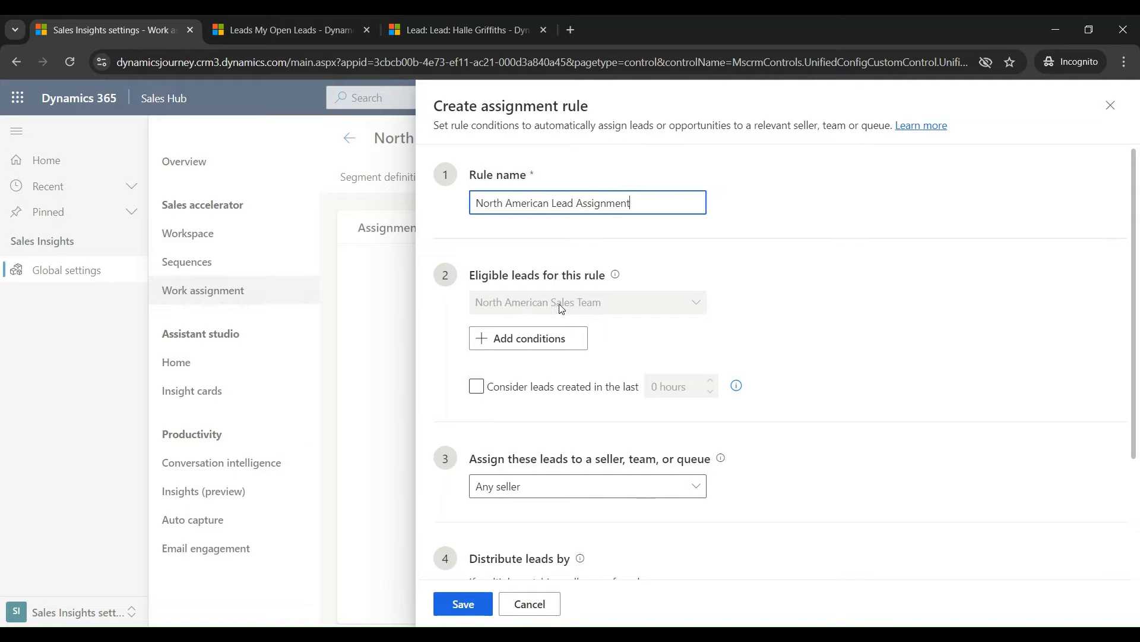
# Step: Set the rule to assign leads to specific sellers and add the first seller
pyautogui.scroll(-1, 792, 351)
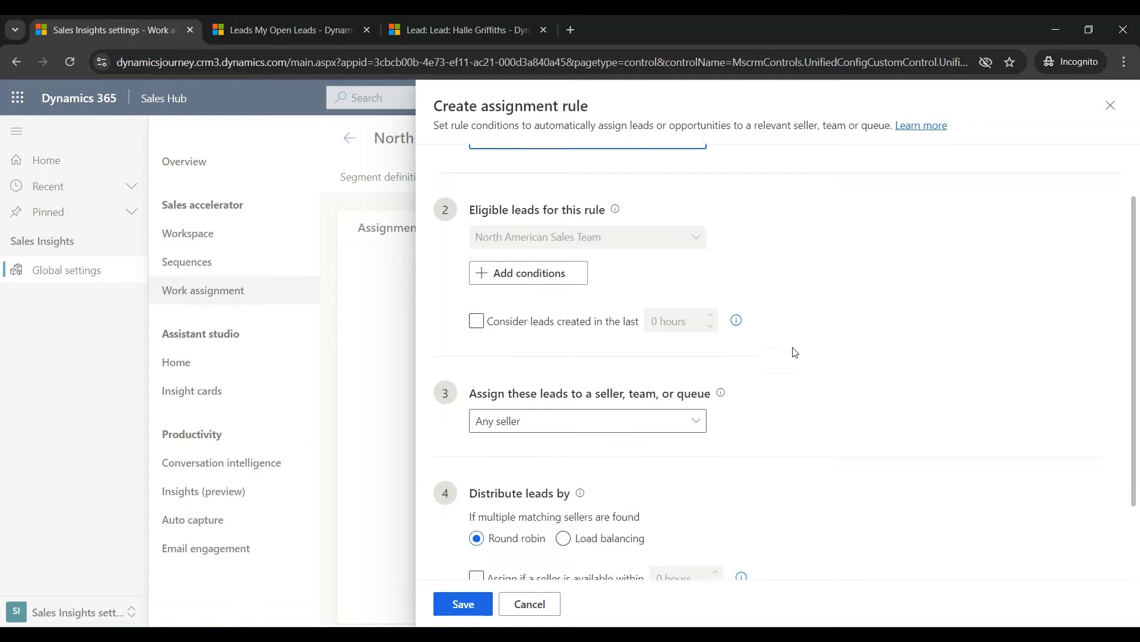
pyautogui.click(516, 320)
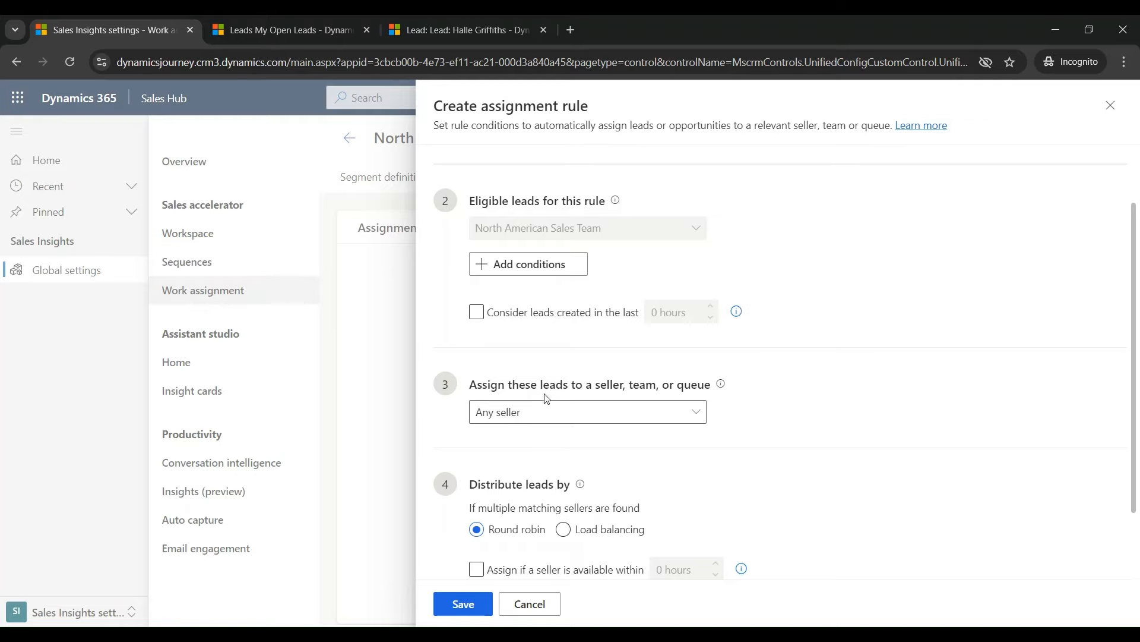
pyautogui.scroll(-1, 707, 392)
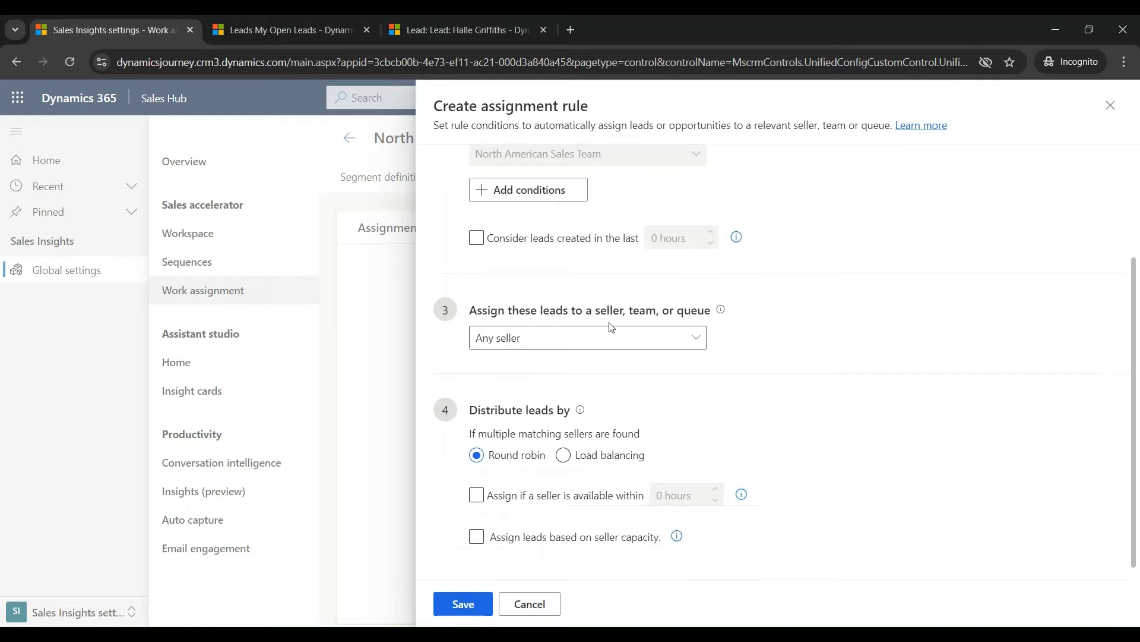
pyautogui.click(696, 338)
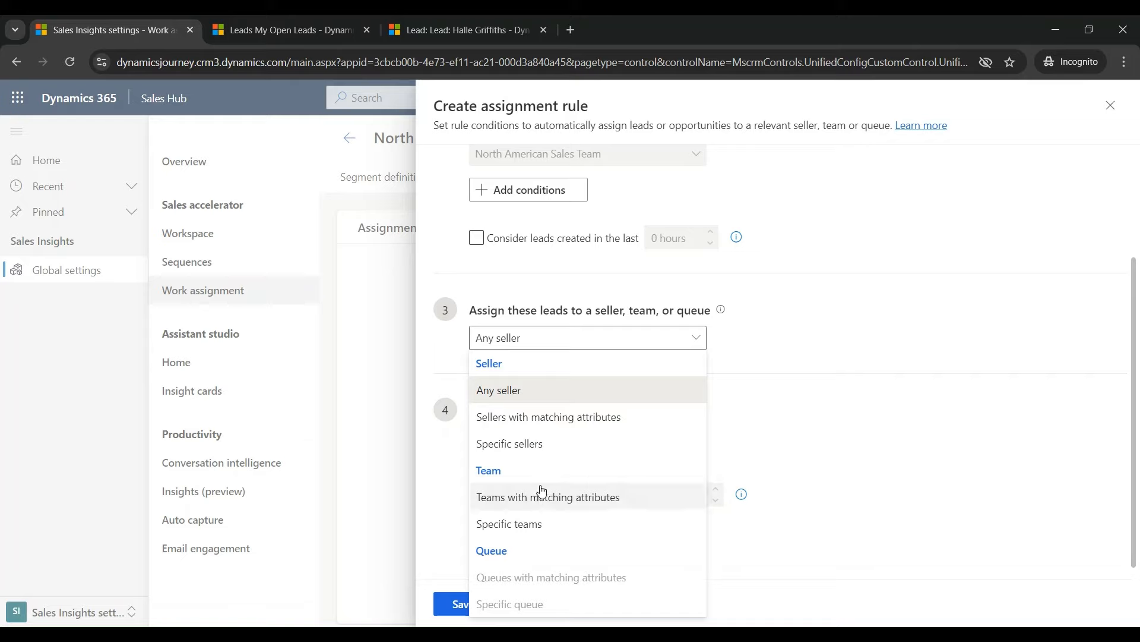
pyautogui.click(557, 445)
pyautogui.click(553, 402)
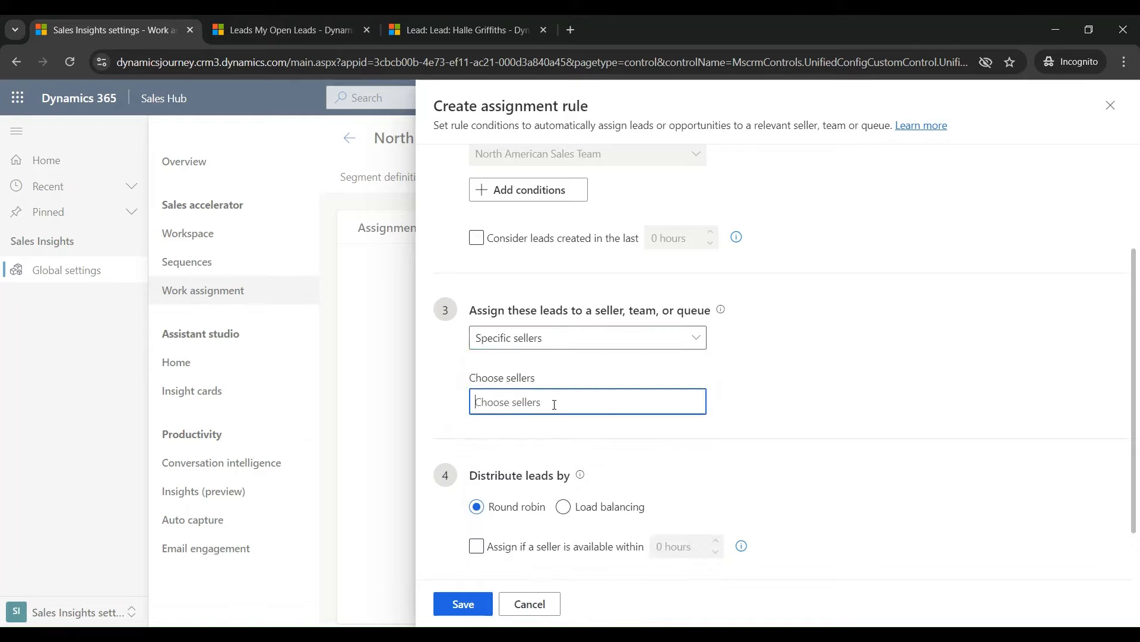
pyautogui.write('f')
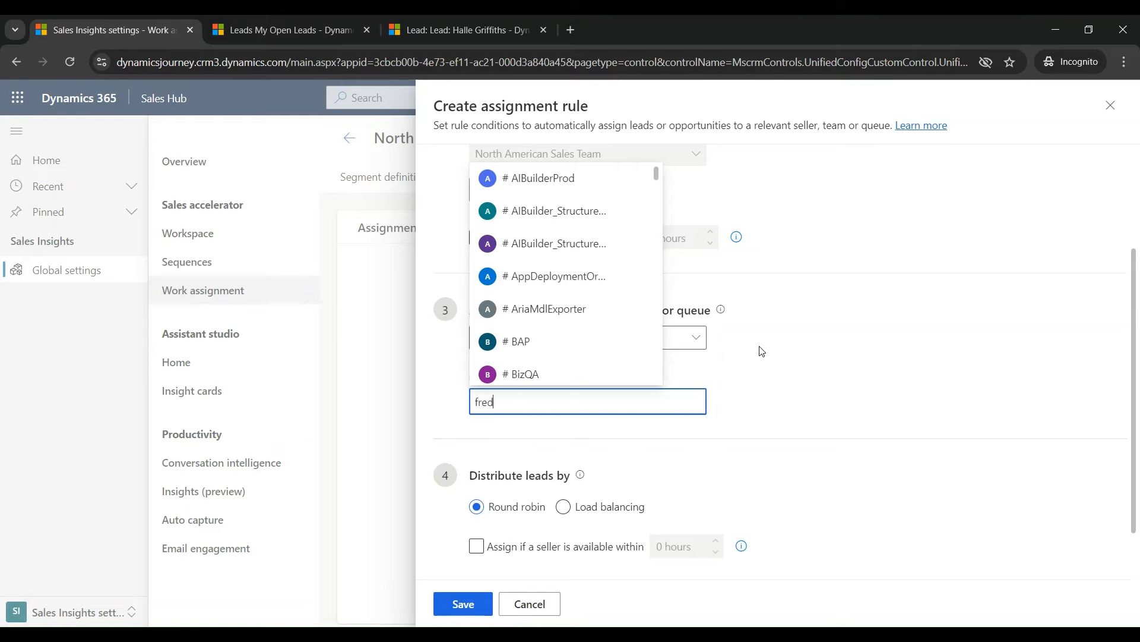
pyautogui.write('red')
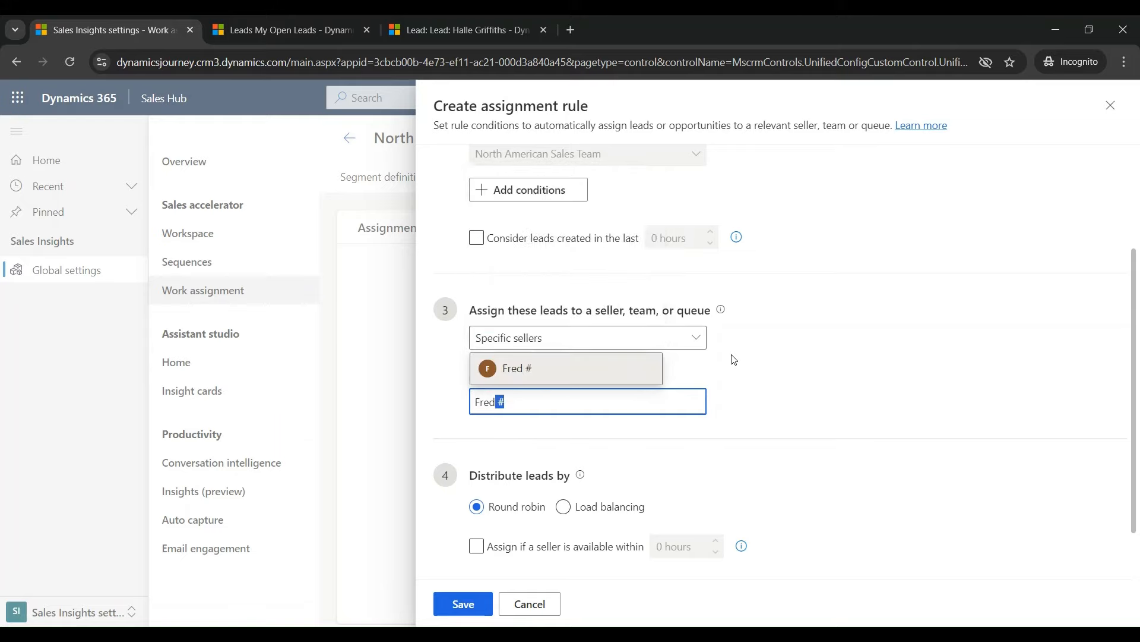
pyautogui.click(559, 373)
# Step: Add three more sellers to the rule, keep the Round robin distribution and save the rule
pyautogui.write('d')
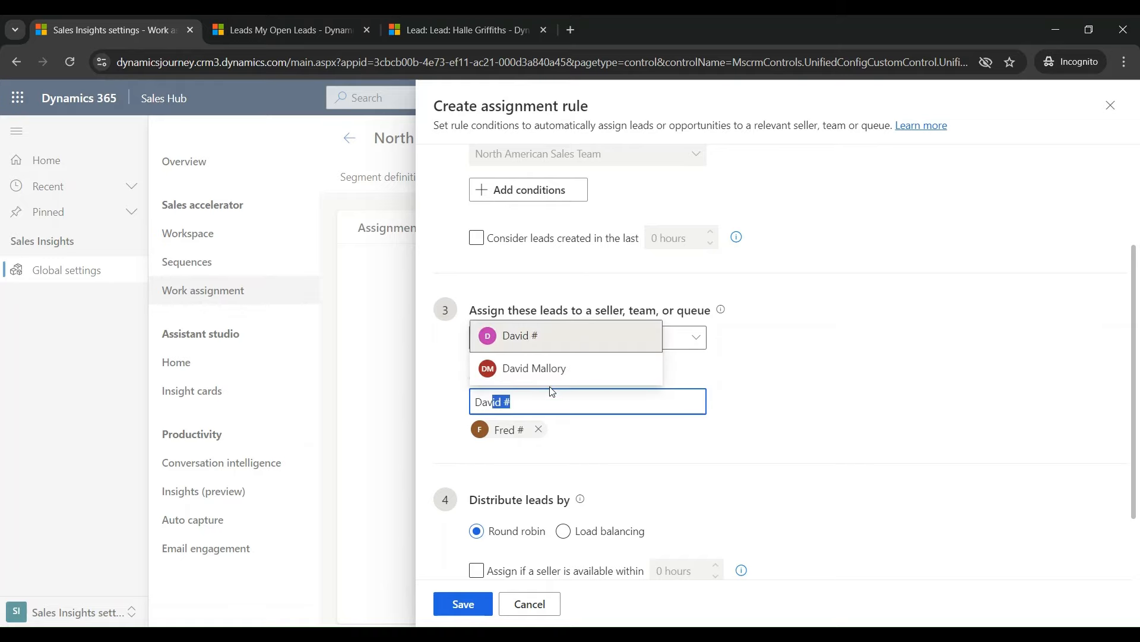
pyautogui.click(555, 343)
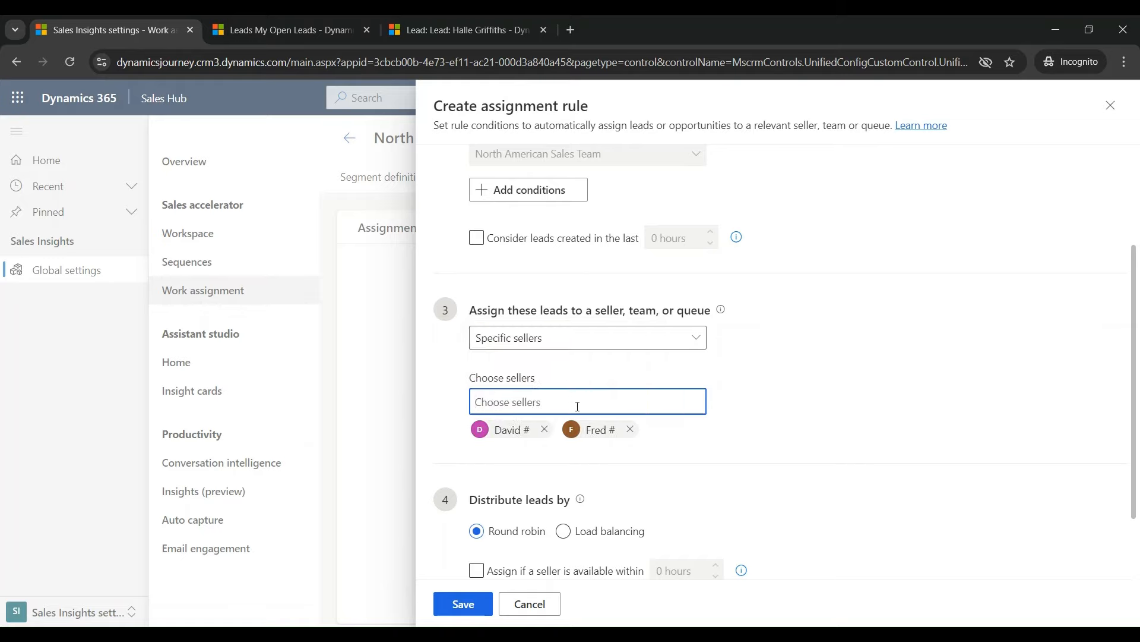
pyautogui.write('j')
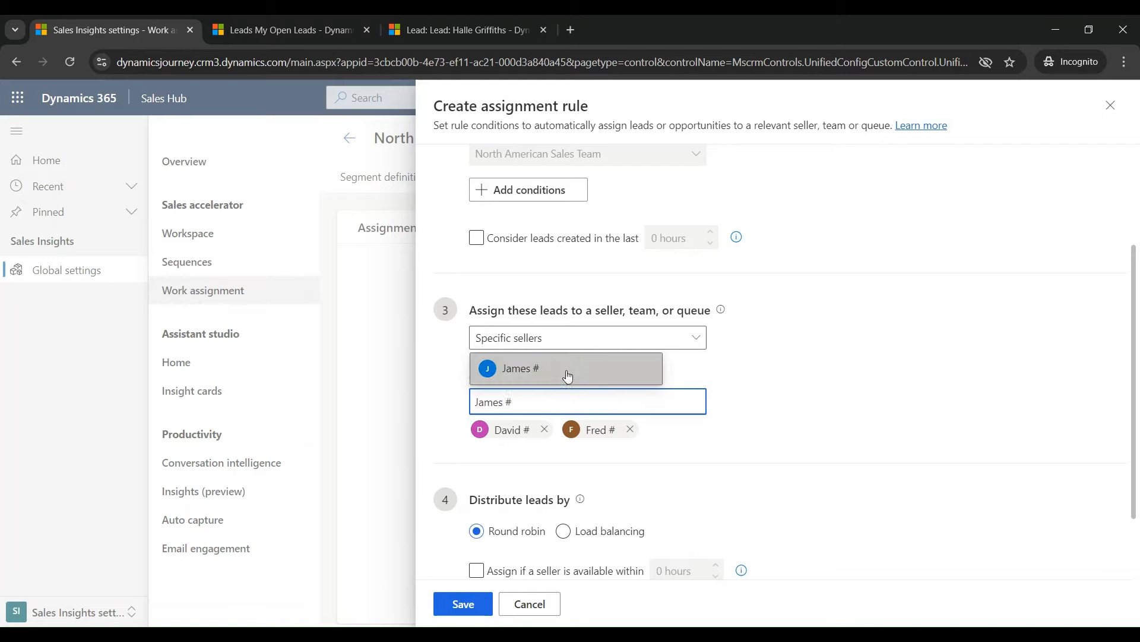
pyautogui.click(565, 373)
pyautogui.write('mich')
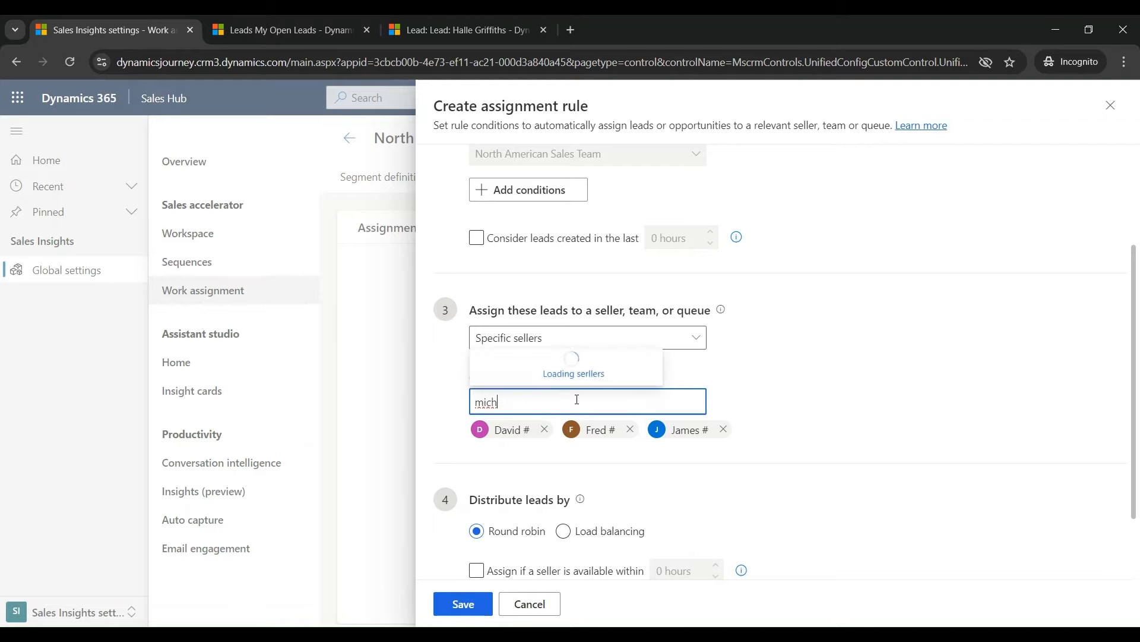
pyautogui.press('Return')
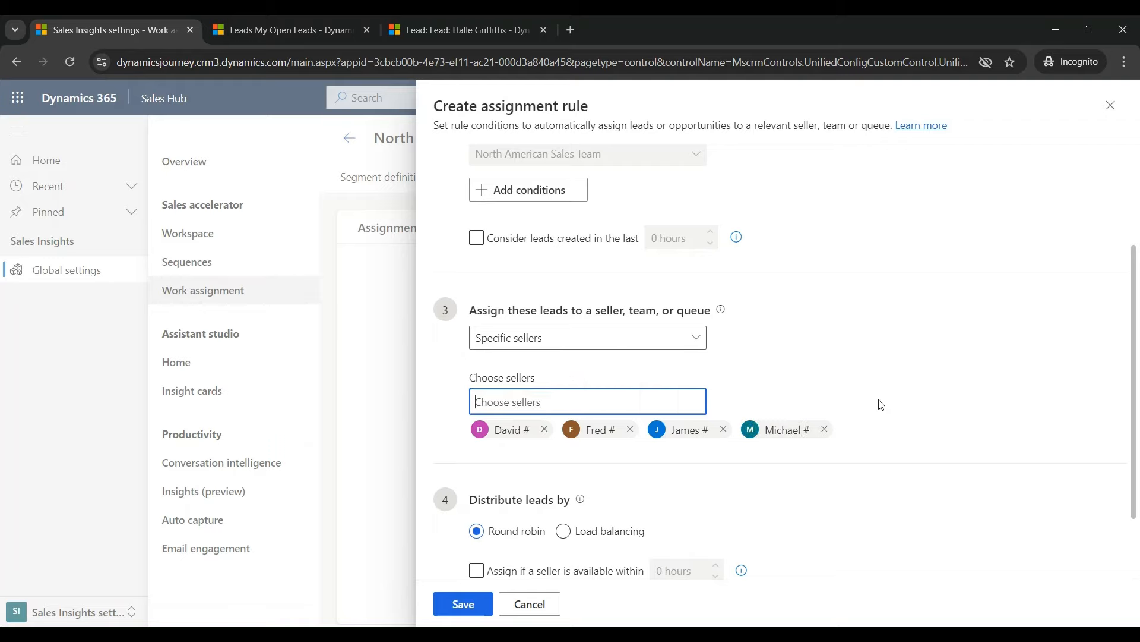
pyautogui.scroll(-3, 838, 433)
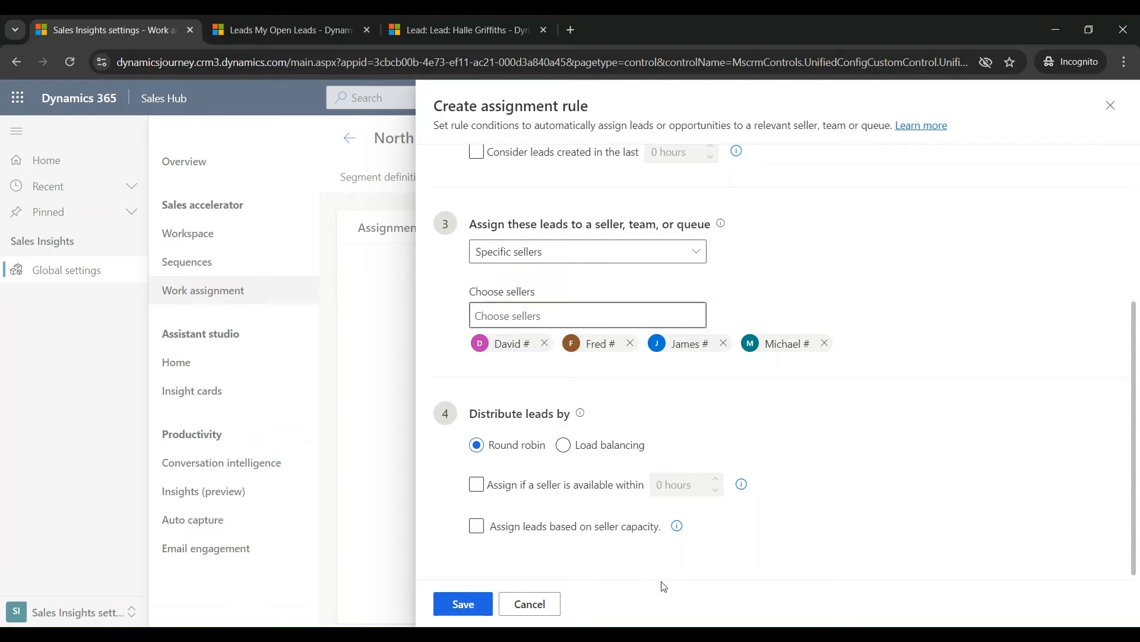
pyautogui.click(462, 604)
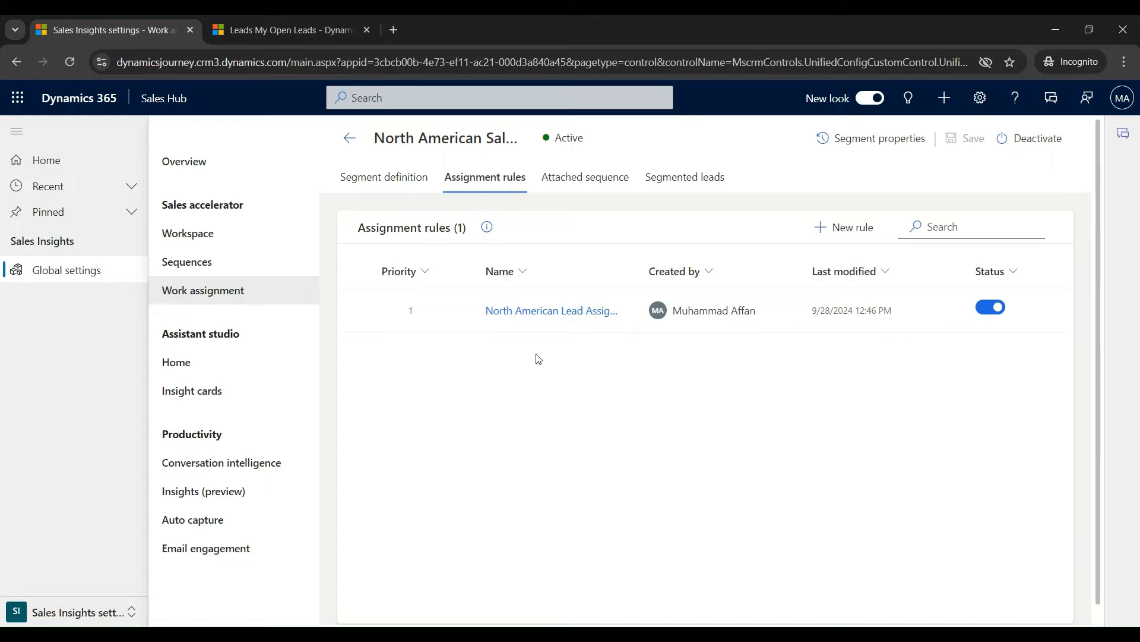
# Step: Open the first lead of the My Open Leads view in a new browser tab and check its Country/Region
pyautogui.click(307, 30)
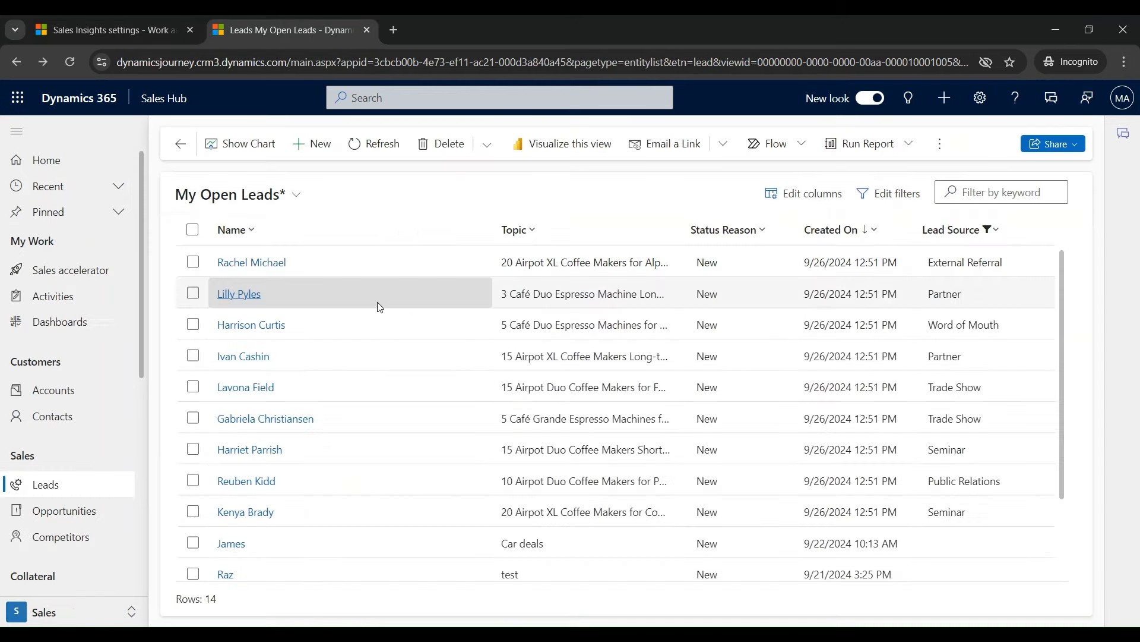
pyautogui.keyDown('ctrl'); pyautogui.click(266, 268); pyautogui.keyUp('ctrl')
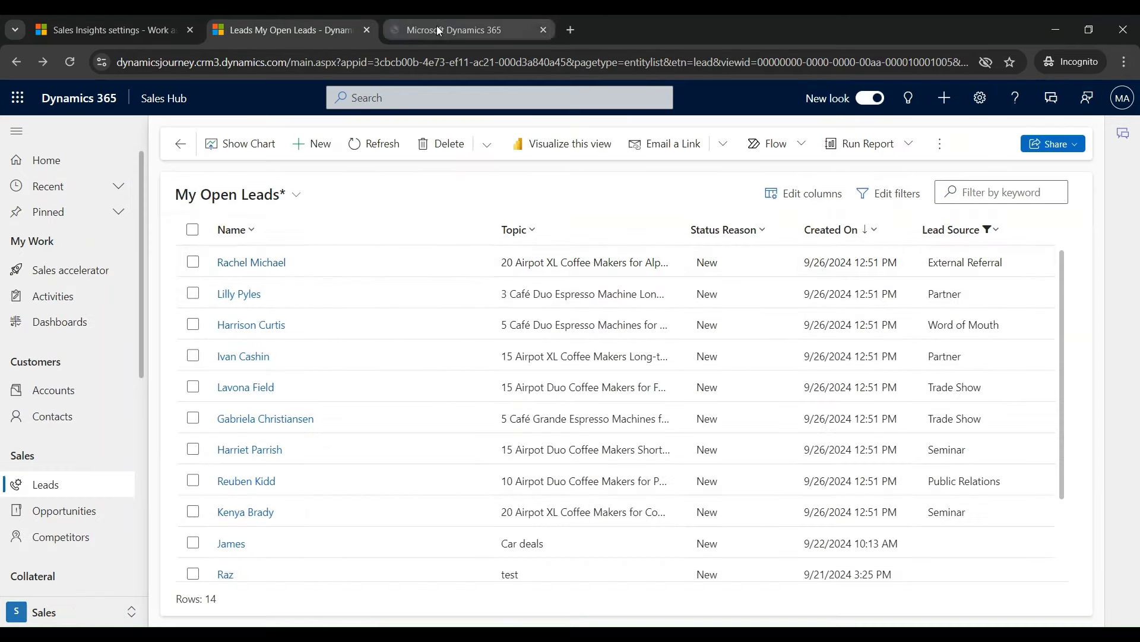
pyautogui.click(436, 26)
pyautogui.scroll(-10, 475, 416)
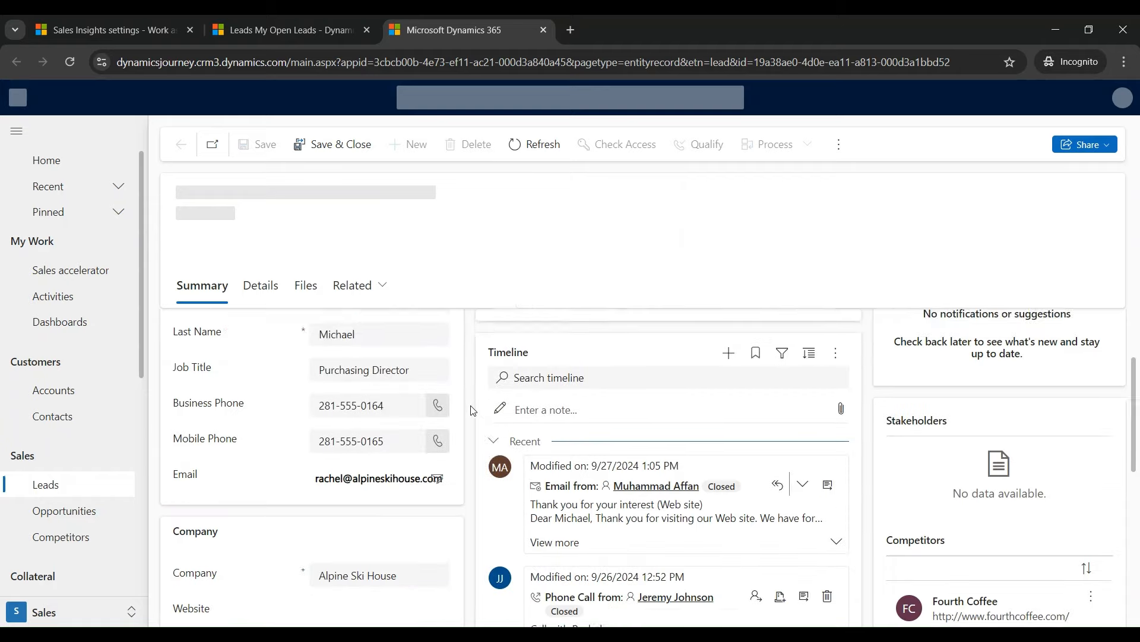
pyautogui.scroll(-2, 475, 418)
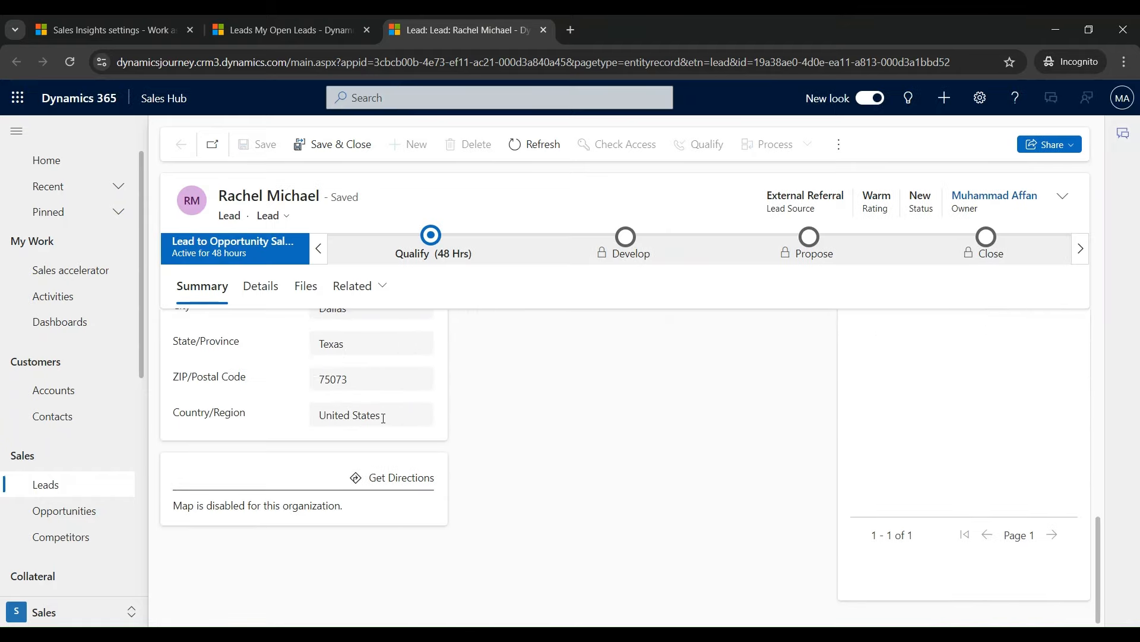
pyautogui.scroll(3, 427, 422)
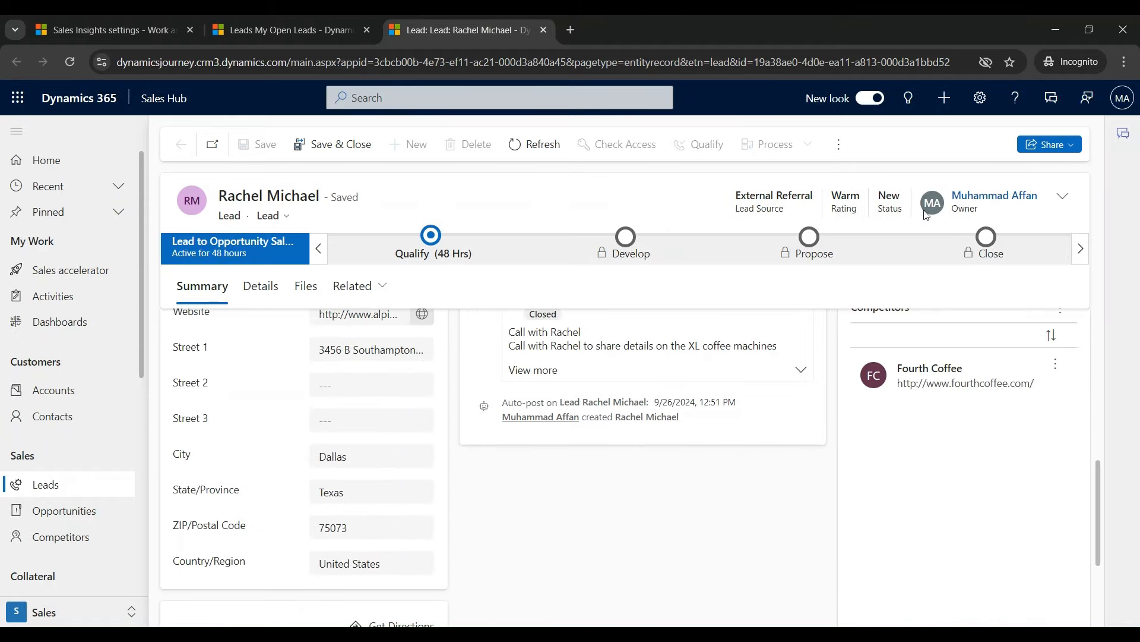
# Step: Set the lead's source to EOY Clearance Sale, save it, and refresh the record to check its owner
pyautogui.click(1063, 194)
pyautogui.click(1036, 233)
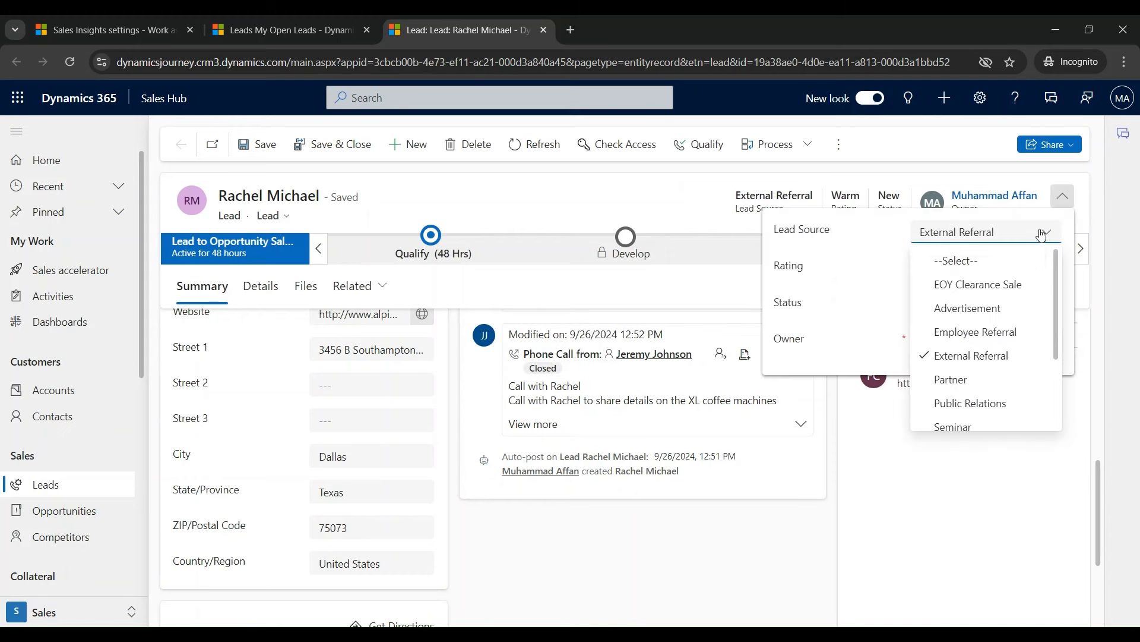
pyautogui.click(1005, 286)
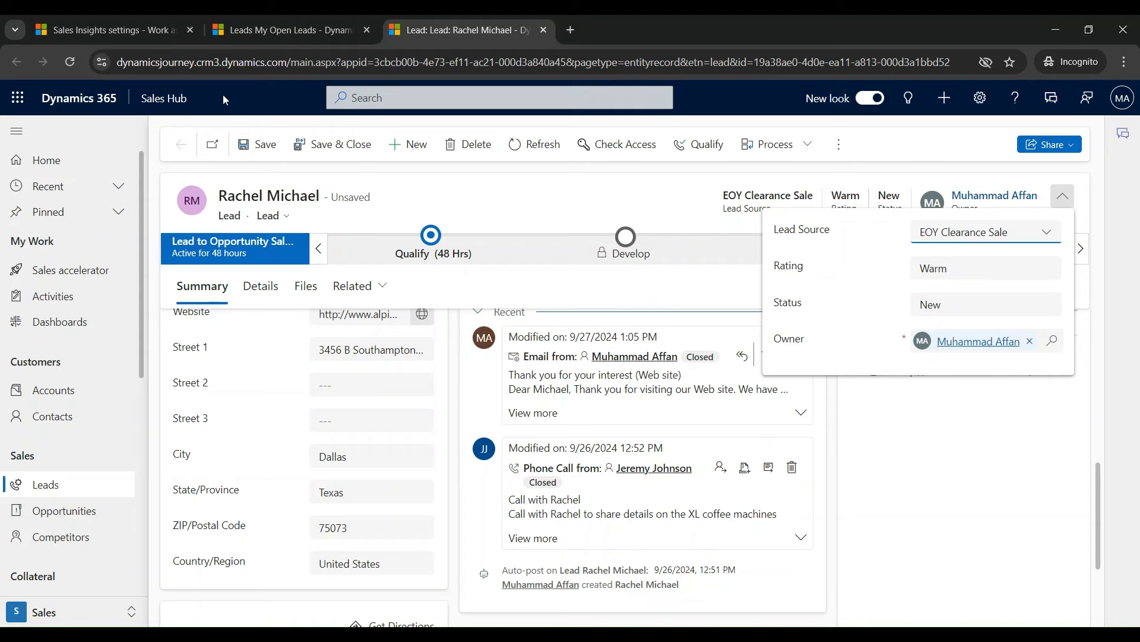
pyautogui.click(256, 146)
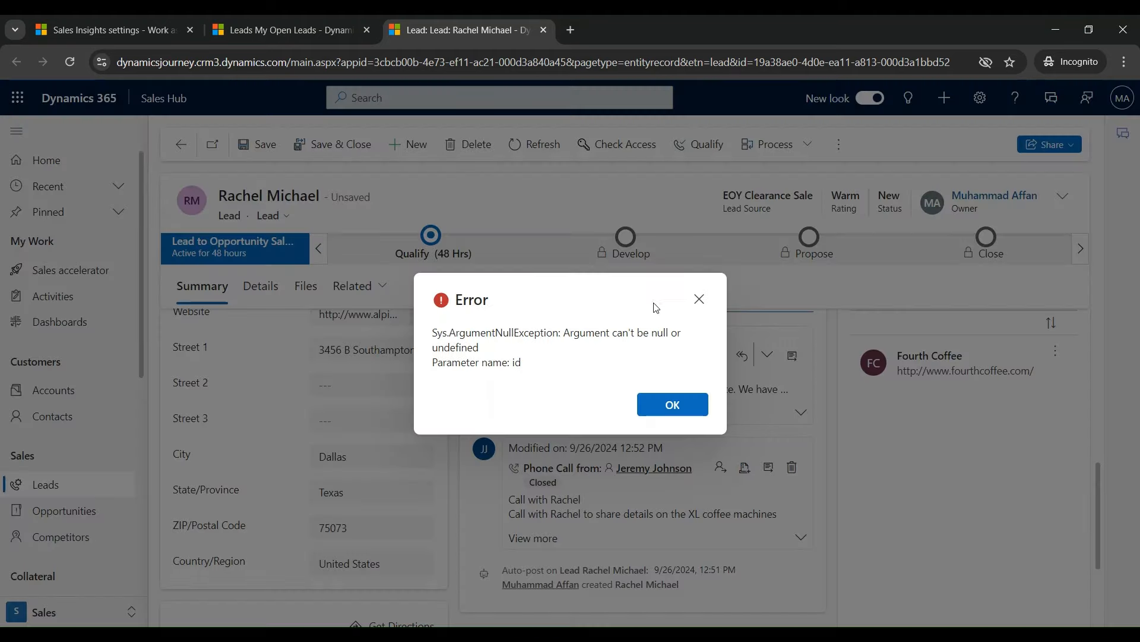
pyautogui.click(670, 414)
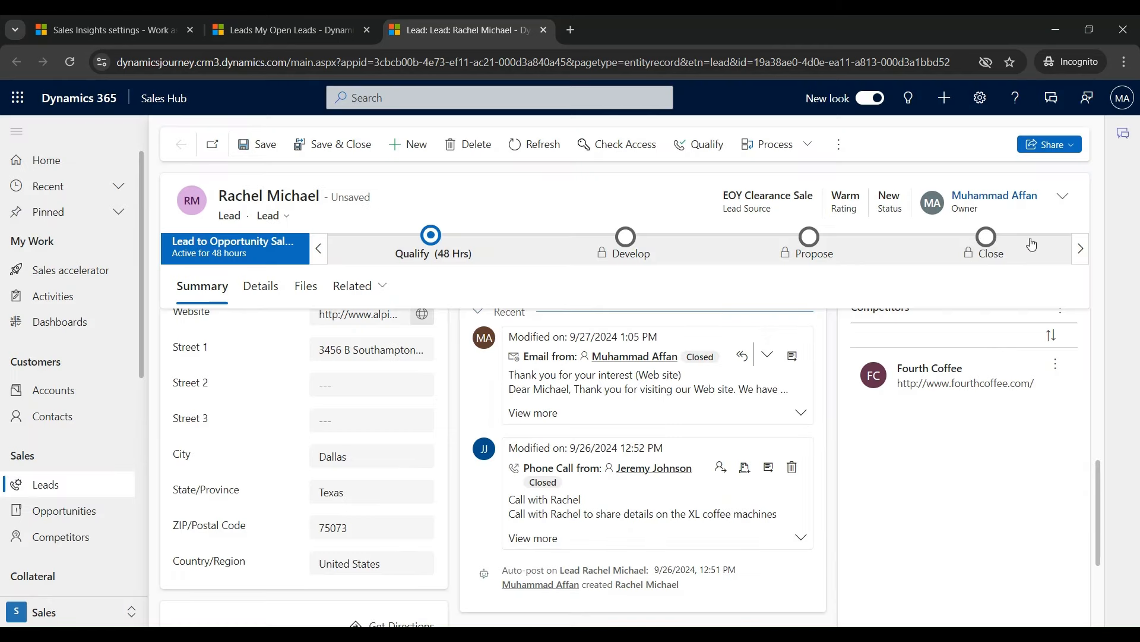
pyautogui.click(1063, 196)
pyautogui.click(625, 196)
pyautogui.click(263, 148)
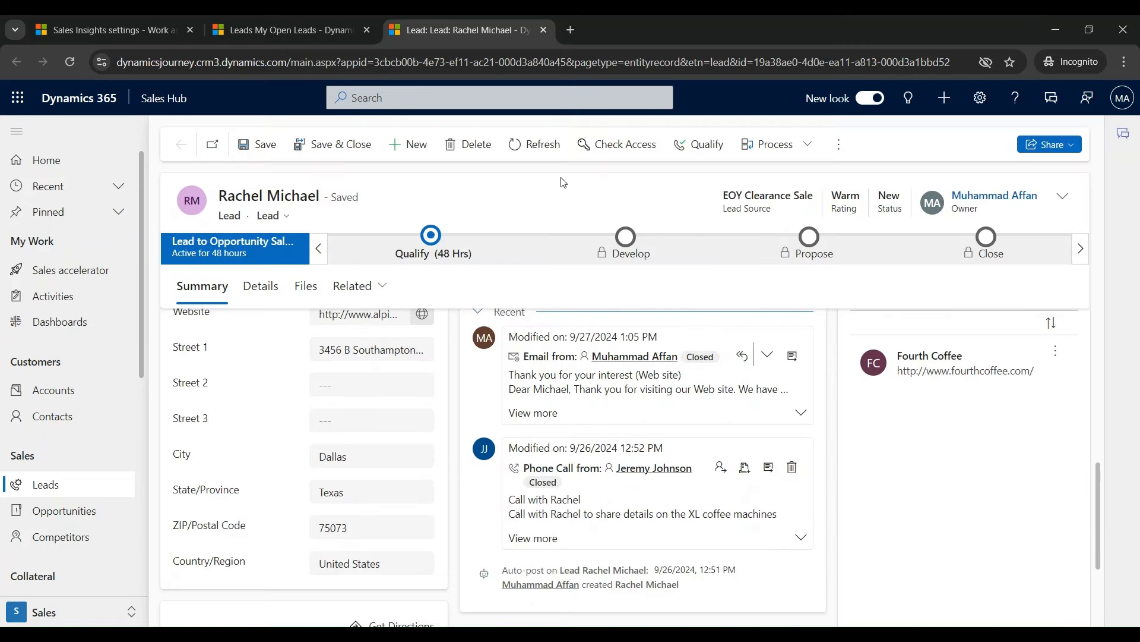
pyautogui.click(536, 144)
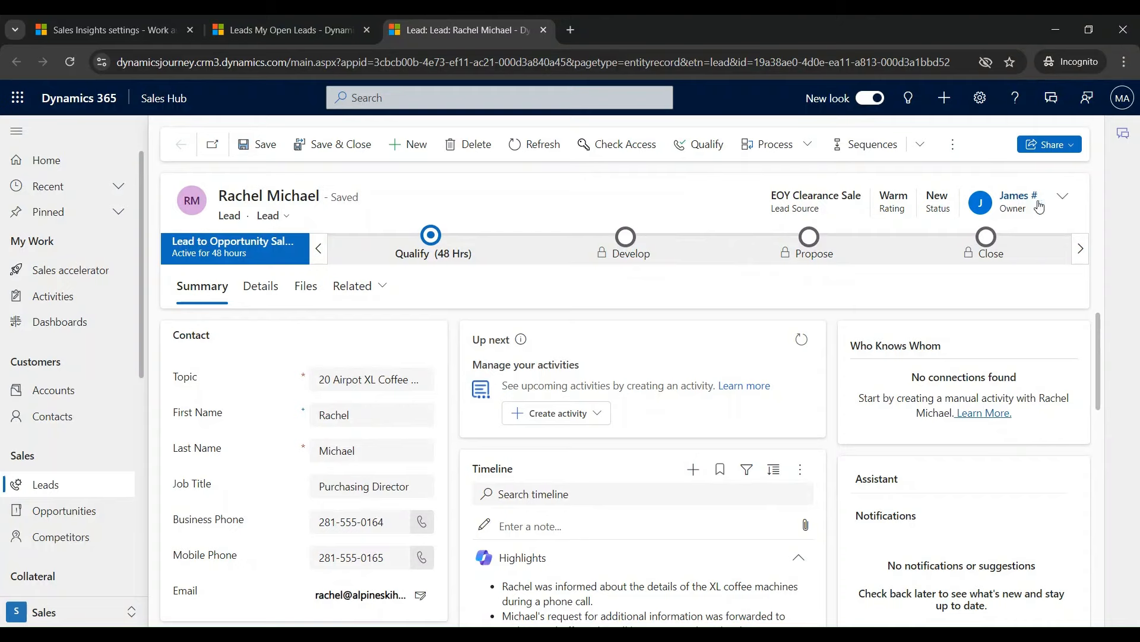
# Step: Return to the segment, change its North American Lead Assignment rule to distribute leads by Load balancing, and save the rule
pyautogui.click(143, 21)
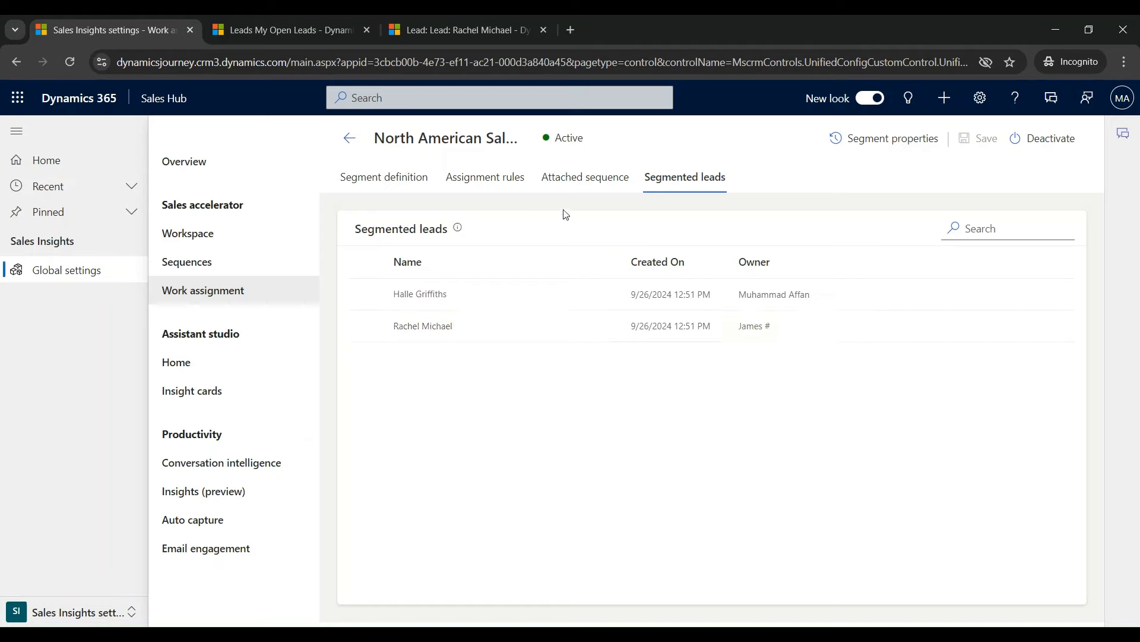
pyautogui.click(516, 189)
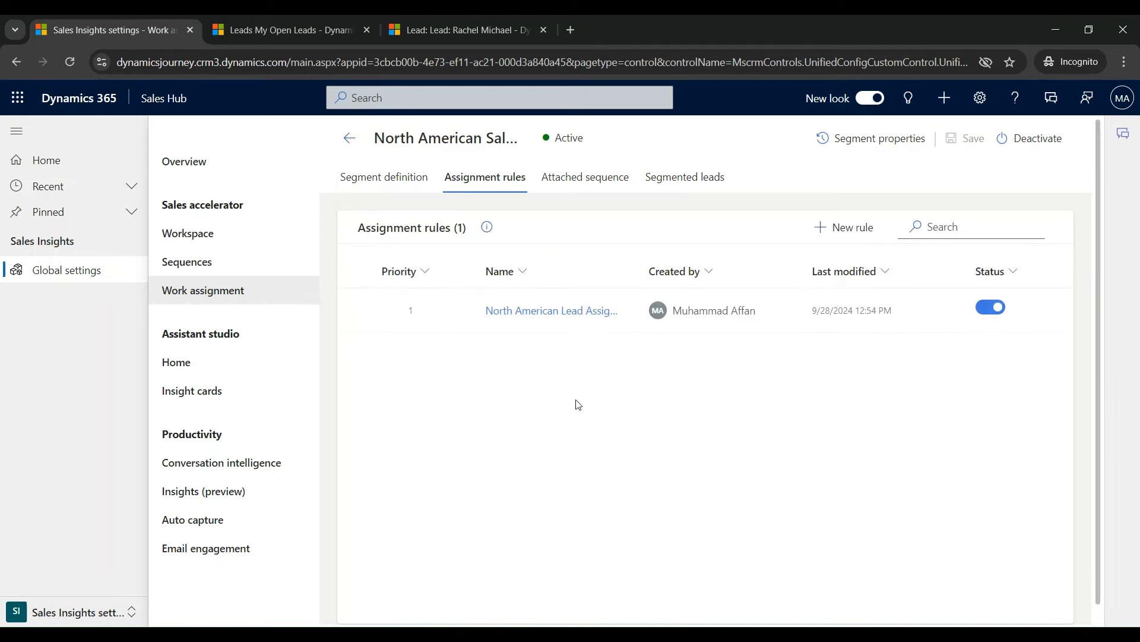
pyautogui.click(563, 309)
pyautogui.click(567, 343)
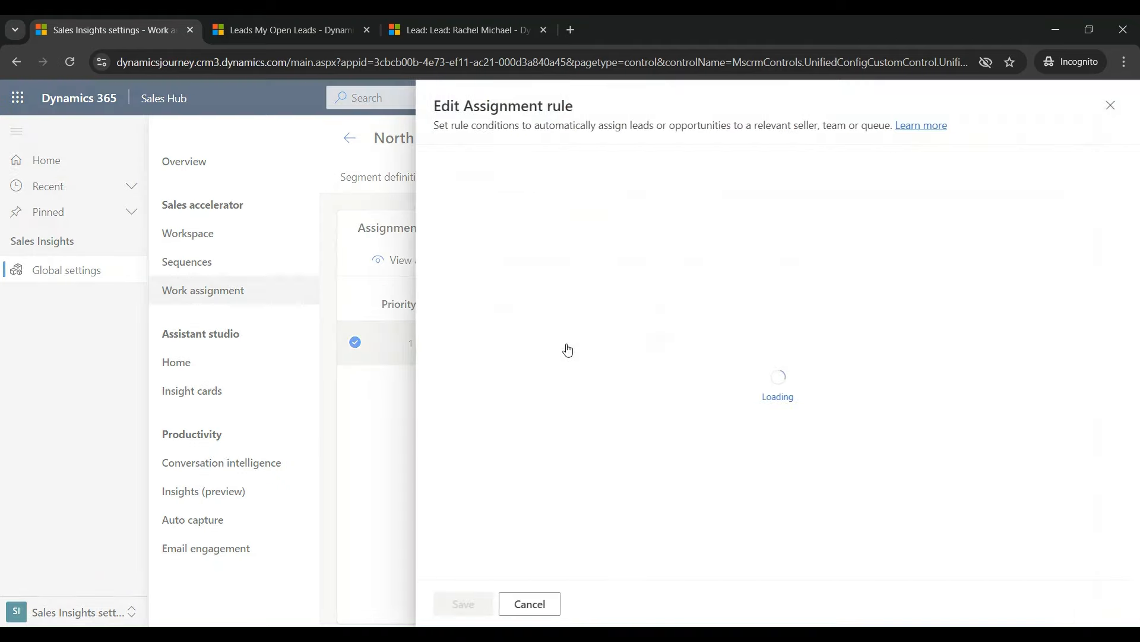
pyautogui.scroll(-3, 671, 392)
pyautogui.scroll(-2, 683, 392)
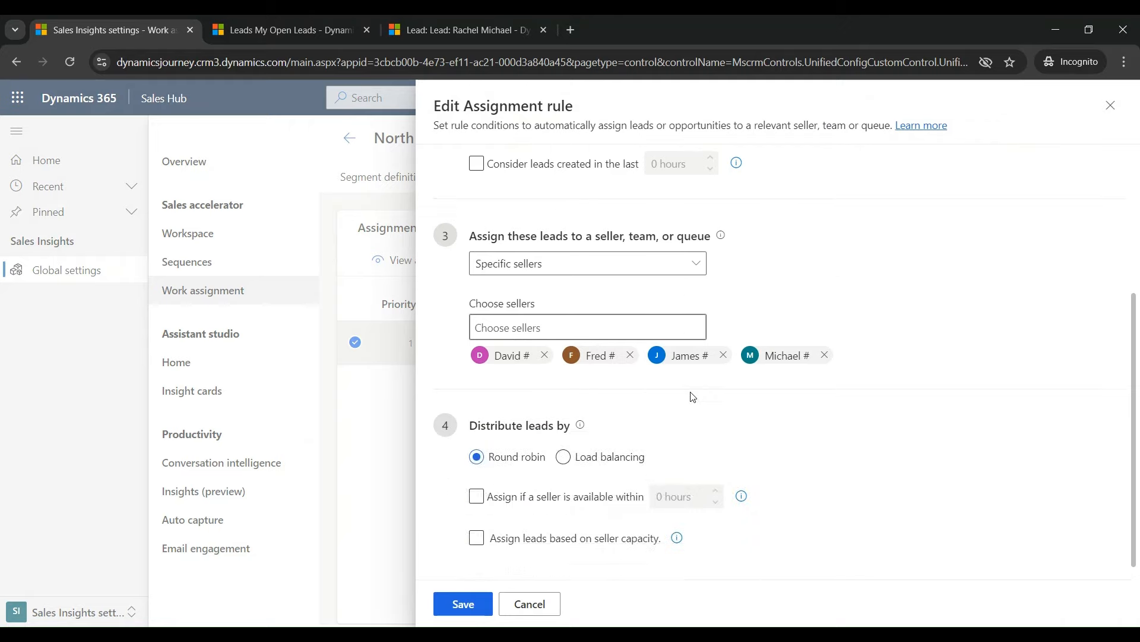
pyautogui.click(610, 459)
pyautogui.scroll(-1, 692, 425)
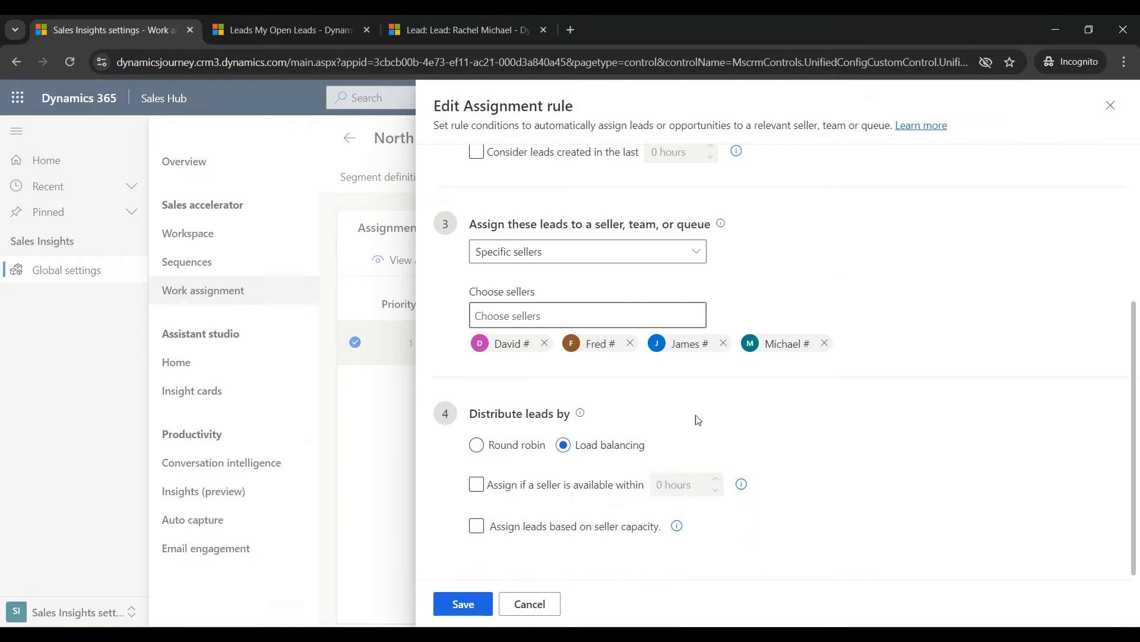
pyautogui.click(477, 605)
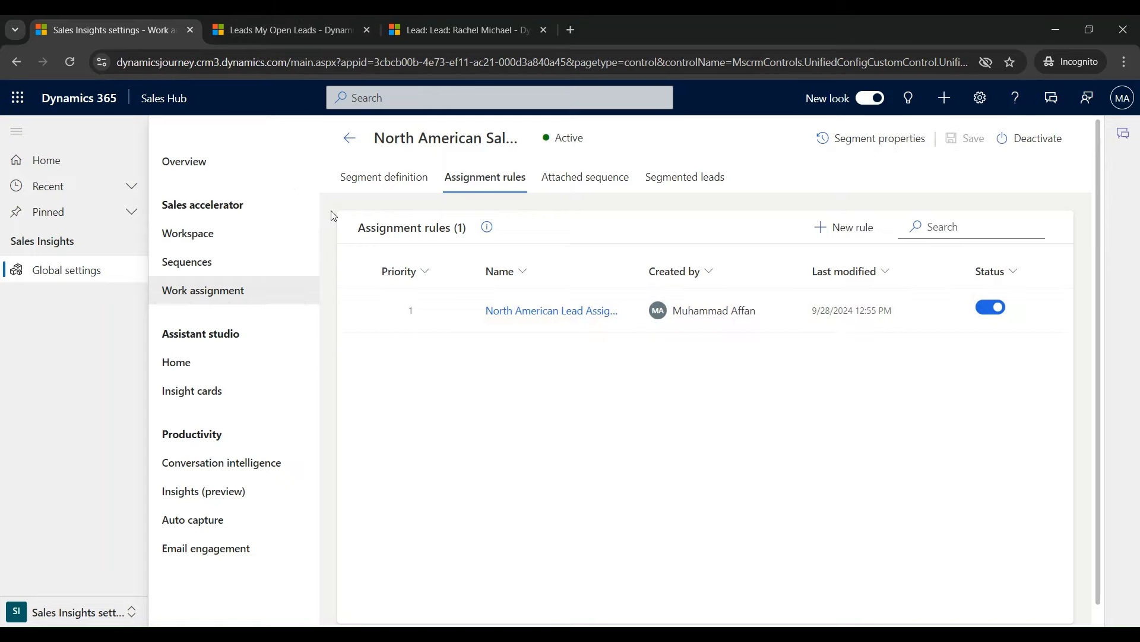
# Step: Open the work assignment settings, search the sellers for assignment by one seller's first name, and open that seller's capacity details
pyautogui.click(355, 151)
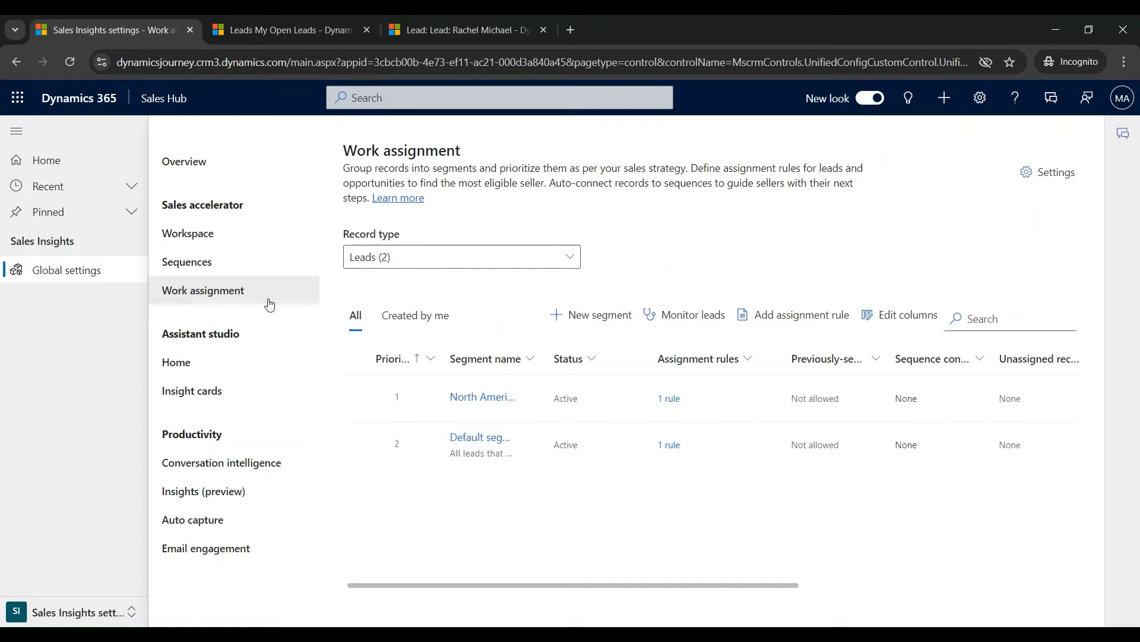
pyautogui.click(1048, 172)
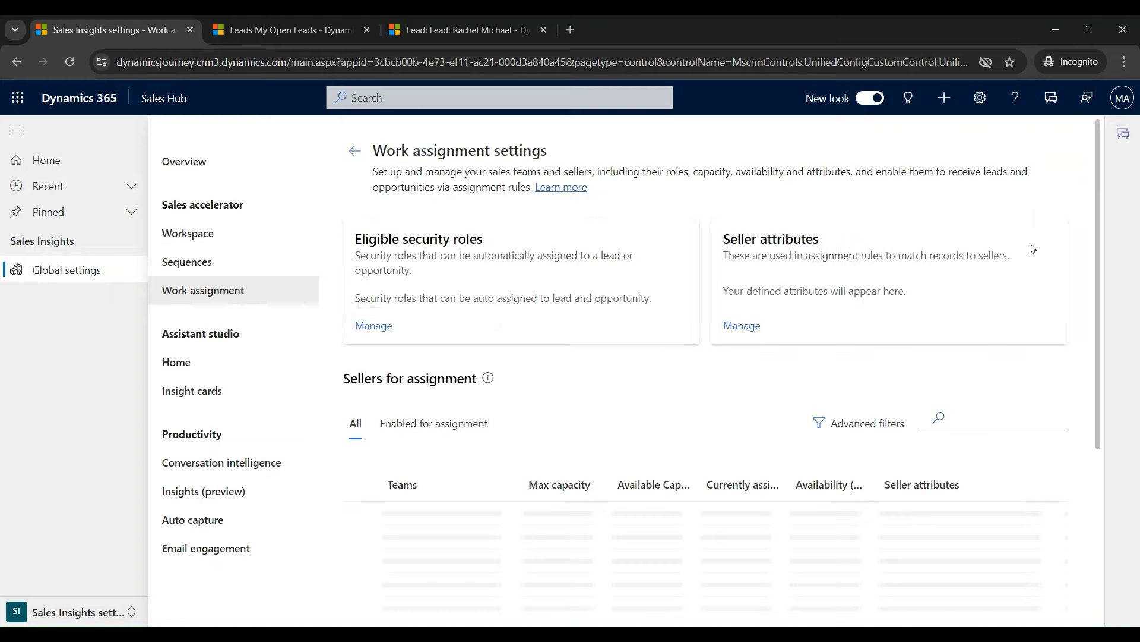
pyautogui.scroll(-2, 601, 394)
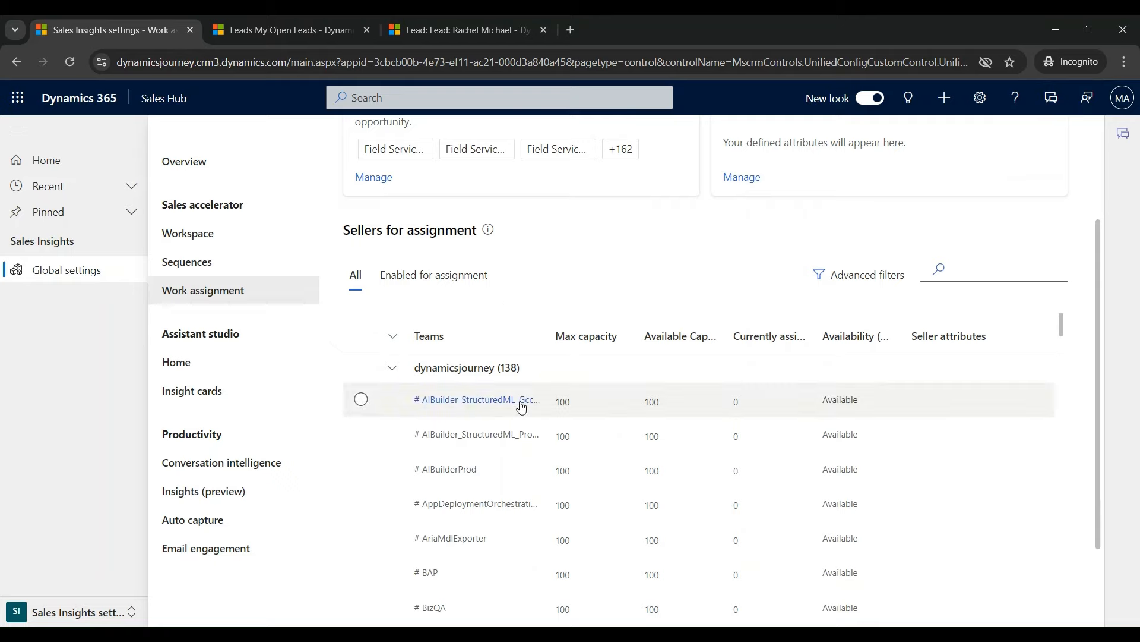
pyautogui.scroll(-3, 522, 404)
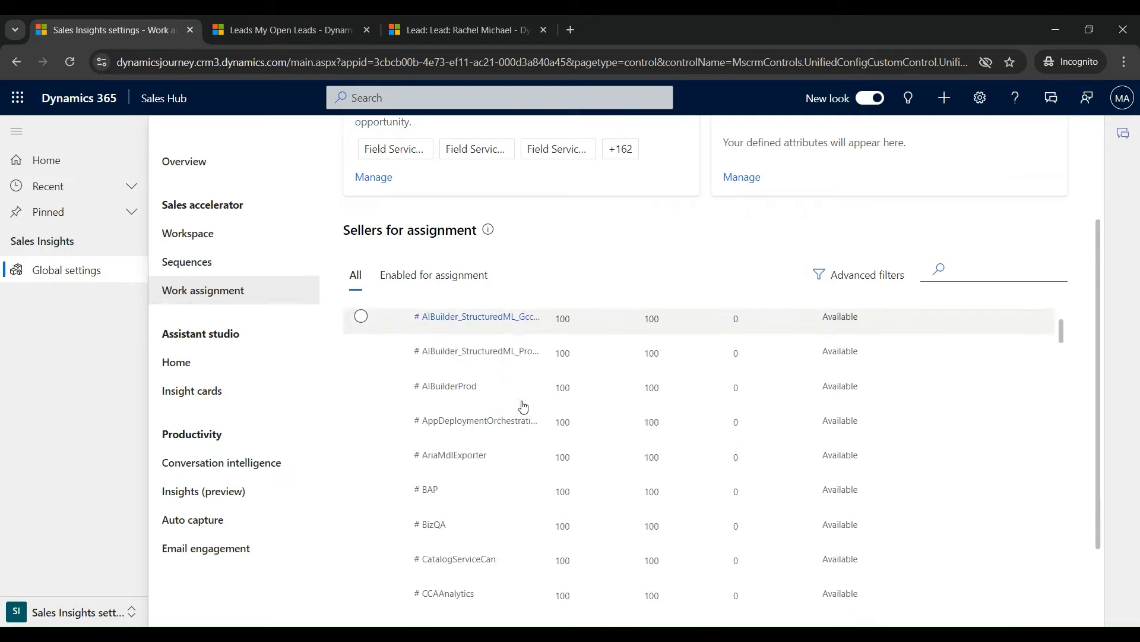
pyautogui.click(957, 270)
pyautogui.write('fred')
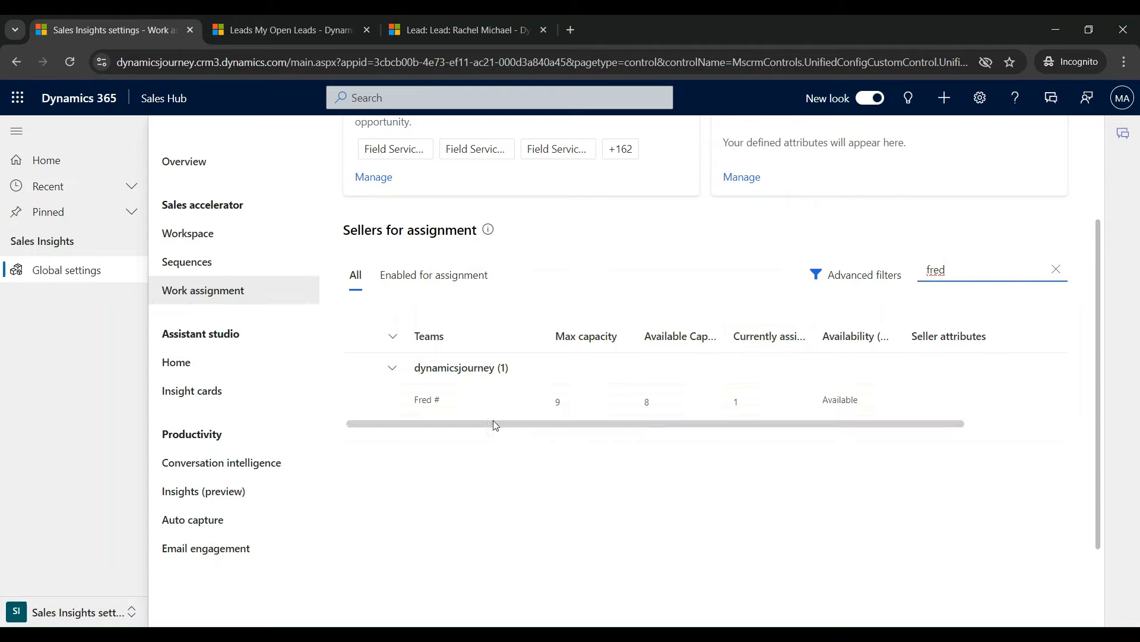
pyautogui.click(425, 400)
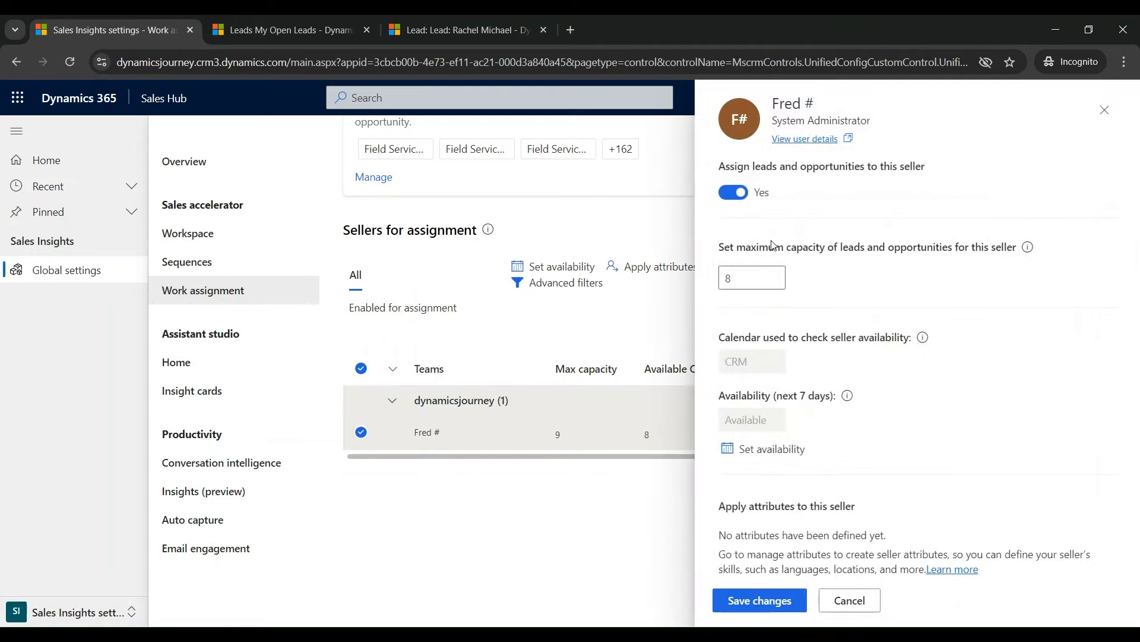
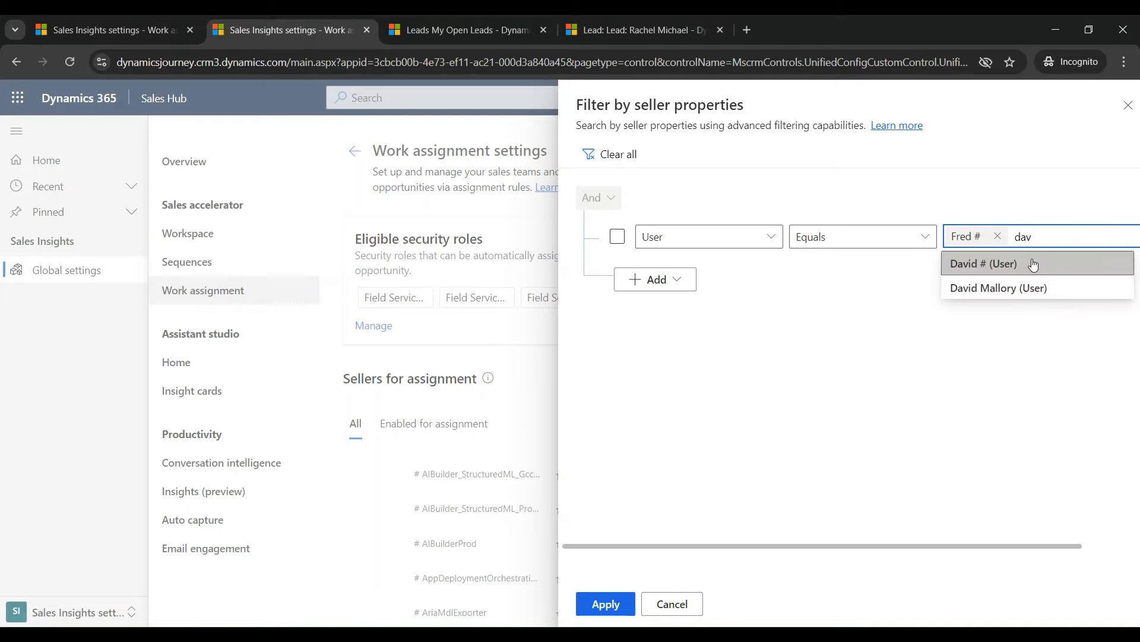
# Step: Add the three other rule sellers to the User Equals filter, apply it, and compare the sellers' maximum and available capacity
pyautogui.click(1034, 264)
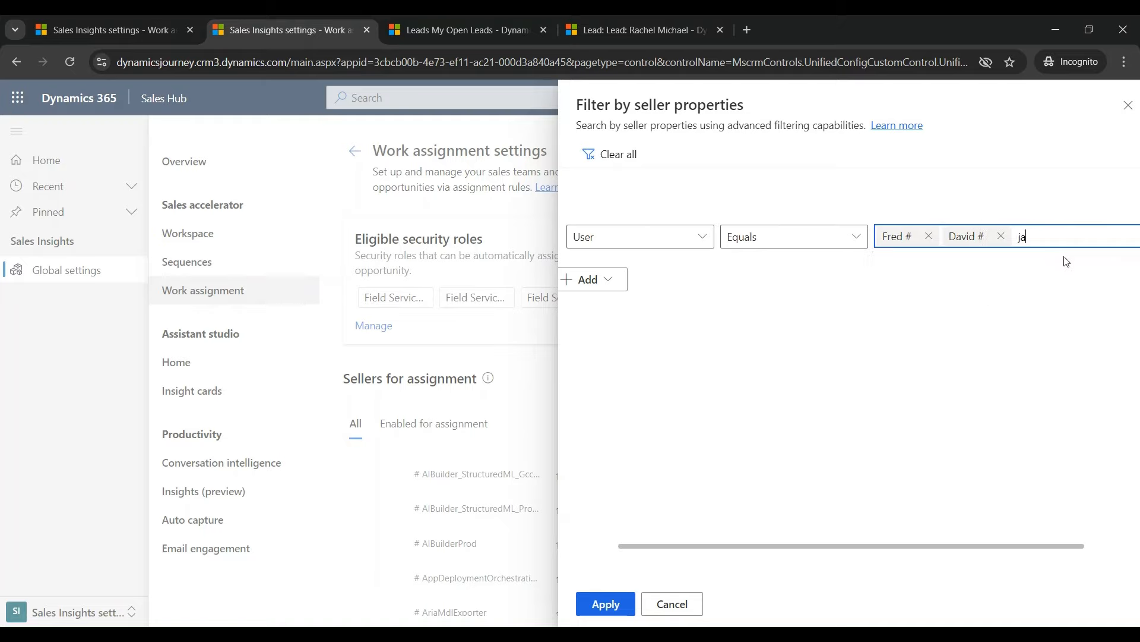
pyautogui.click(1040, 270)
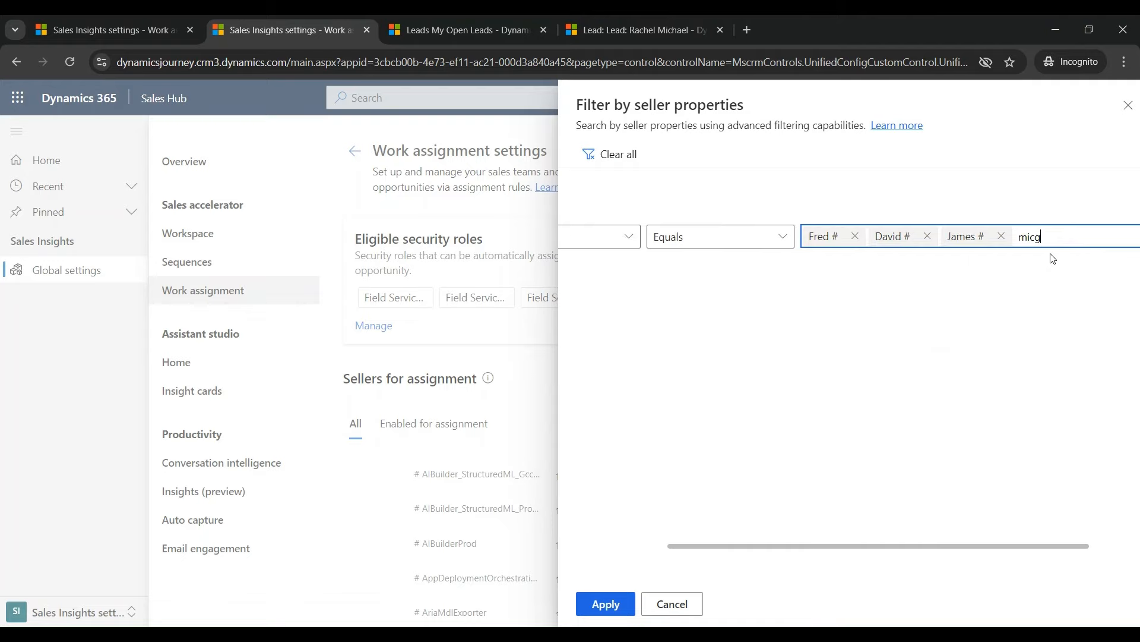
pyautogui.write('h')
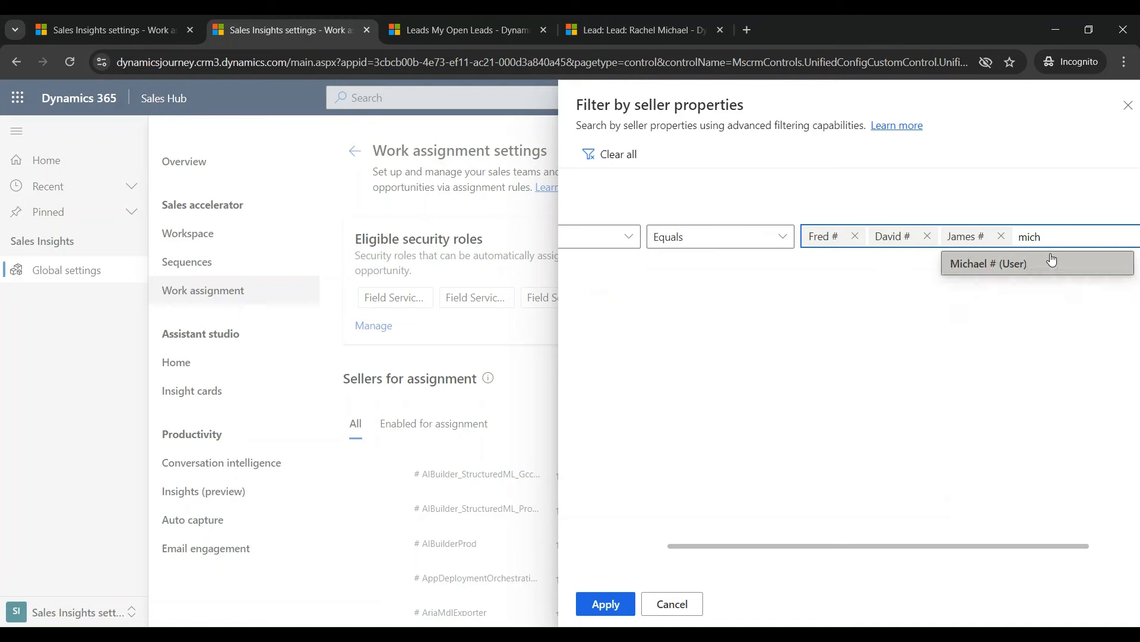
pyautogui.click(1017, 263)
pyautogui.click(607, 604)
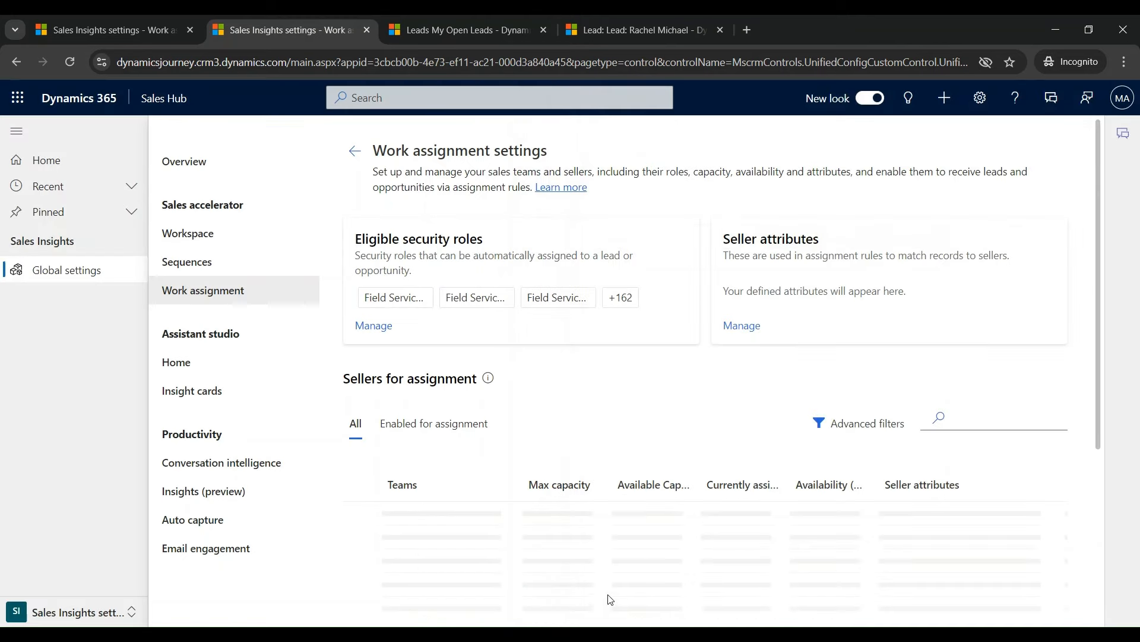
pyautogui.scroll(-1, 624, 464)
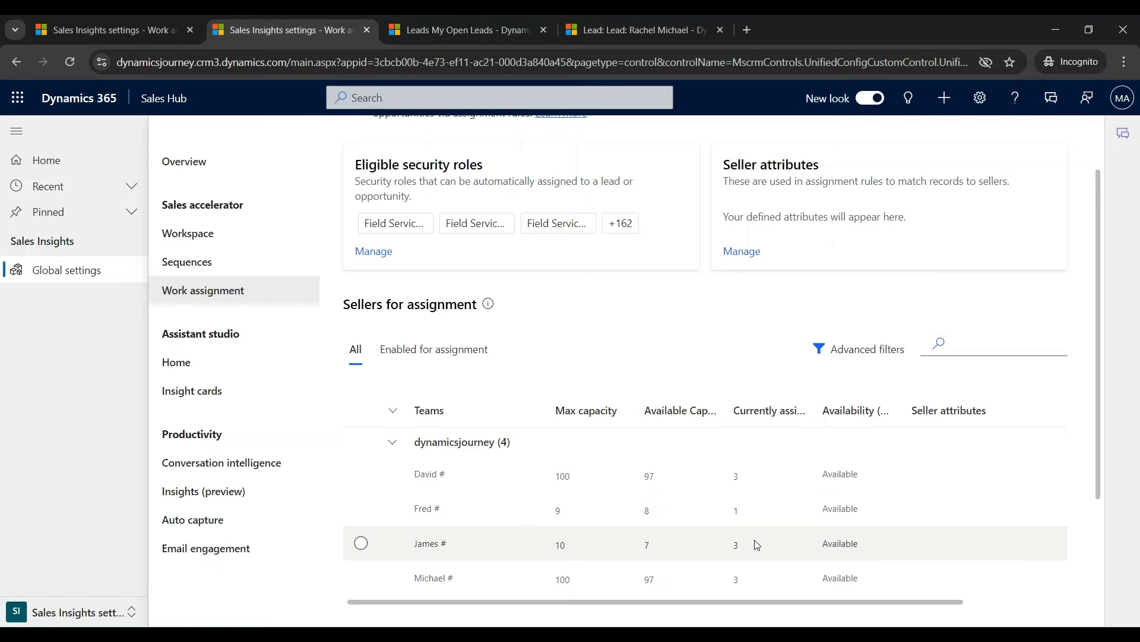
# Step: Reopen the first lead of the My Open Leads view in a new browser tab, check its lead source and owner, and close it
pyautogui.click(487, 29)
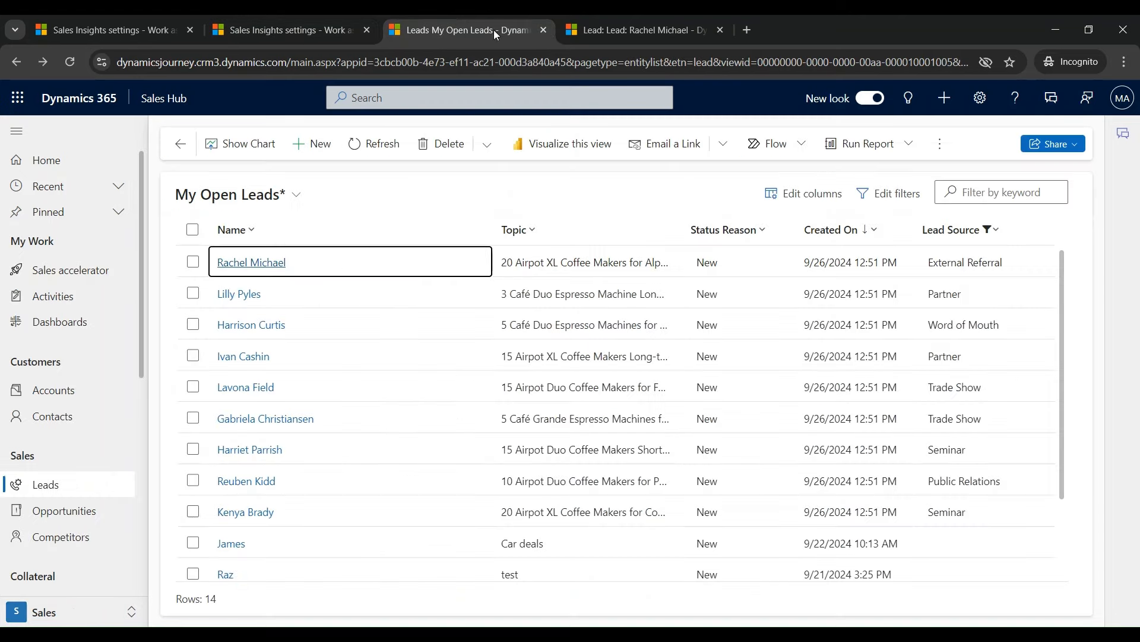
pyautogui.click(721, 30)
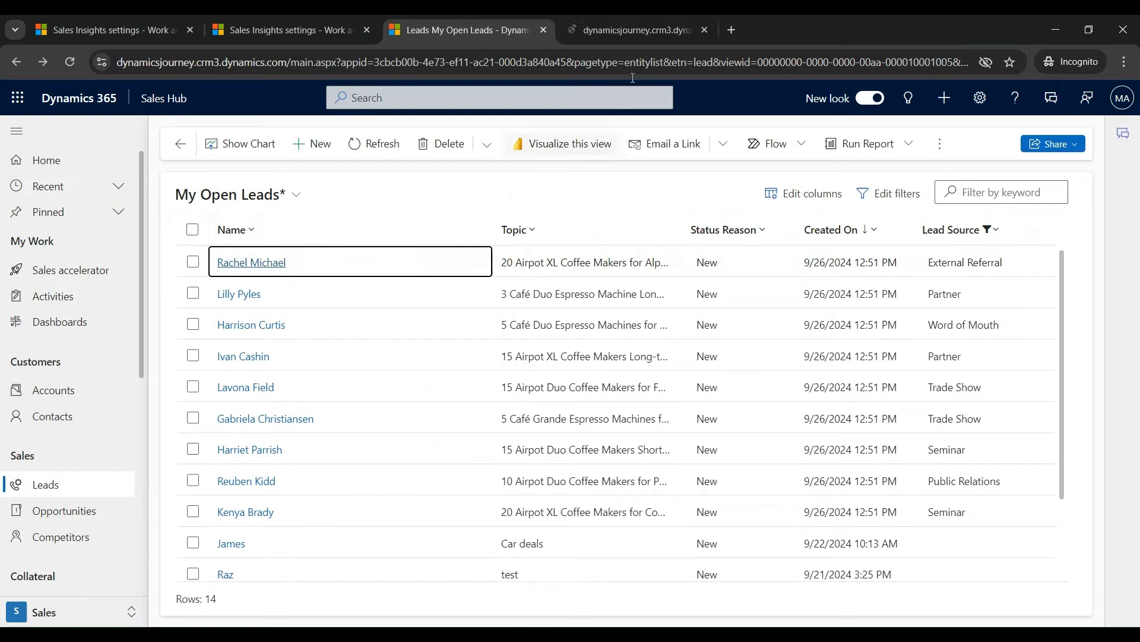
pyautogui.click(638, 20)
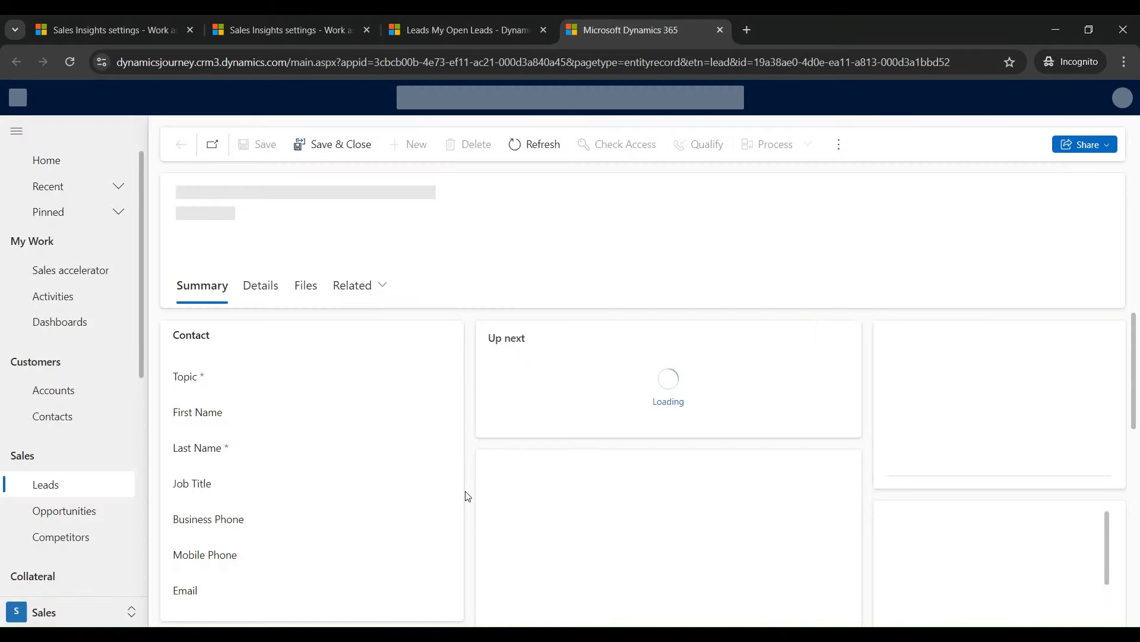
pyautogui.scroll(-8, 416, 493)
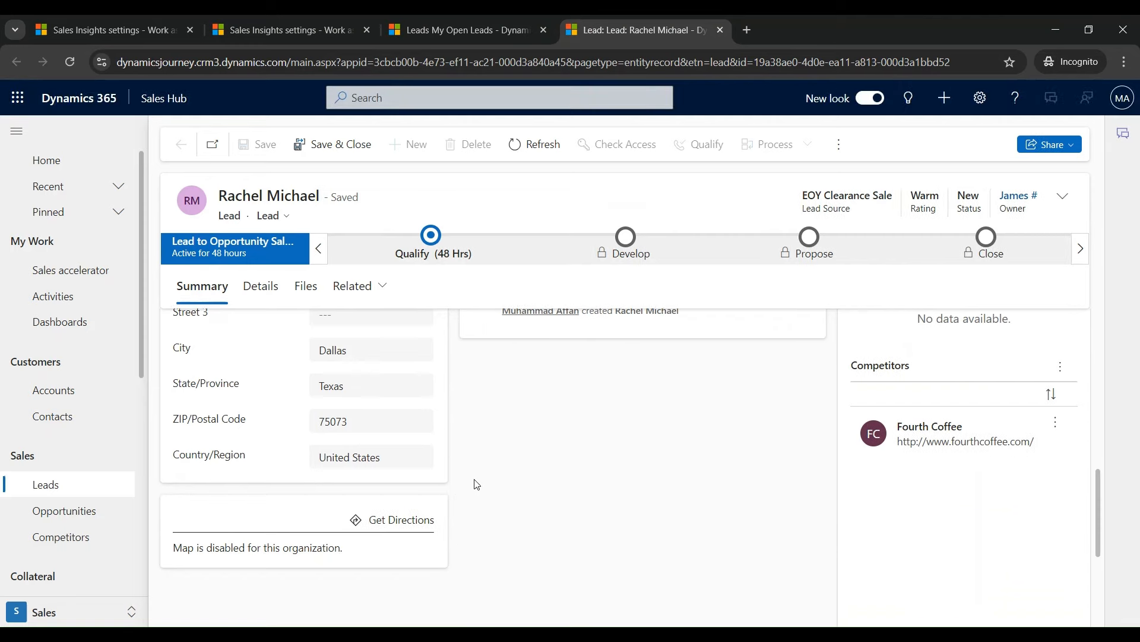
pyautogui.click(1062, 196)
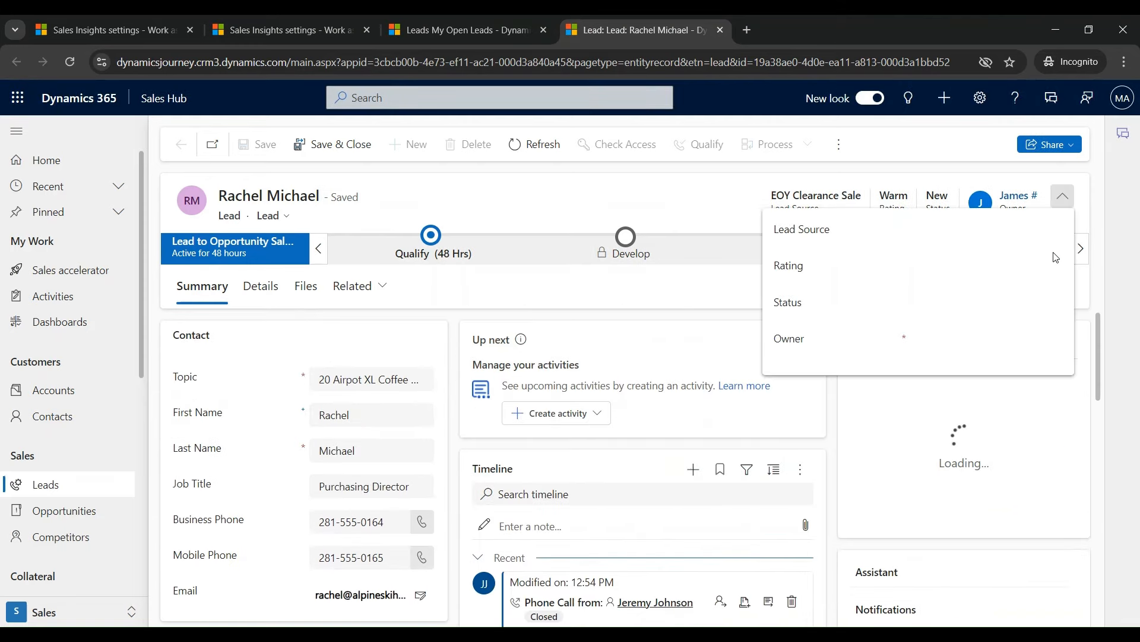
pyautogui.click(714, 199)
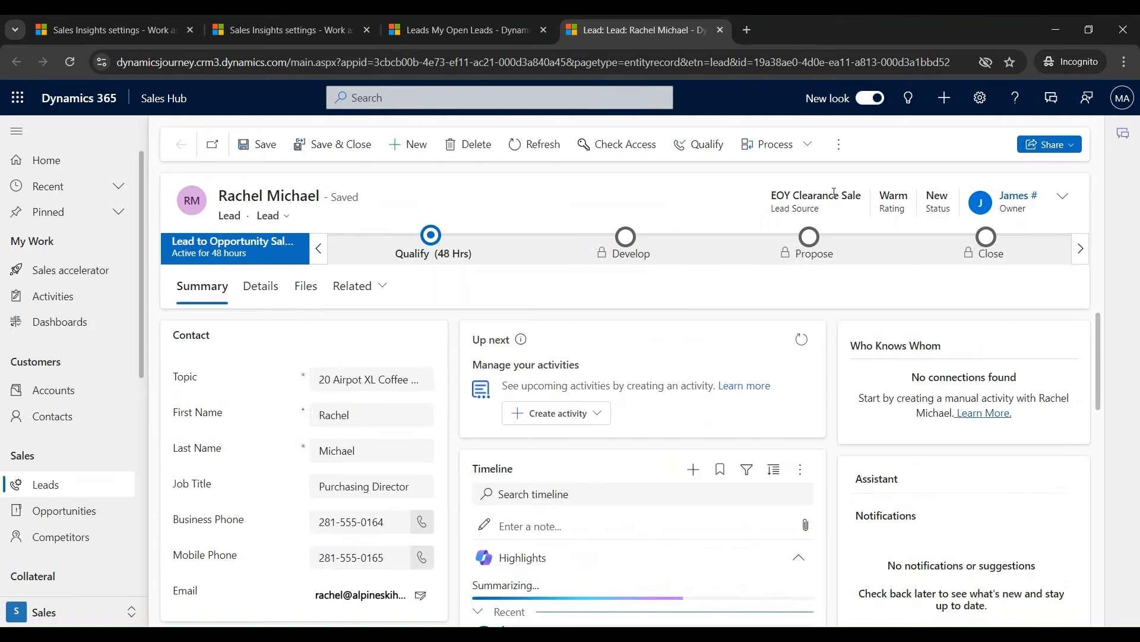
pyautogui.click(720, 30)
# Step: Open the second lead of the My Open Leads view in a new browser tab and look through its address details
pyautogui.click(287, 307)
pyautogui.keyDown('ctrl'); pyautogui.click(286, 307); pyautogui.keyUp('ctrl')
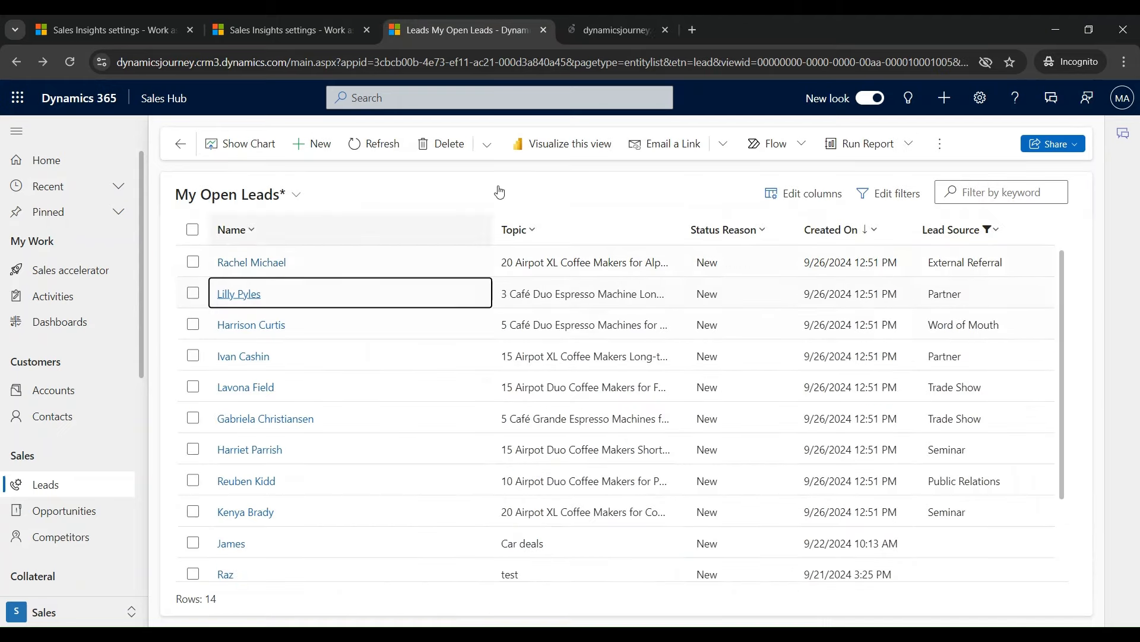
pyautogui.click(647, 26)
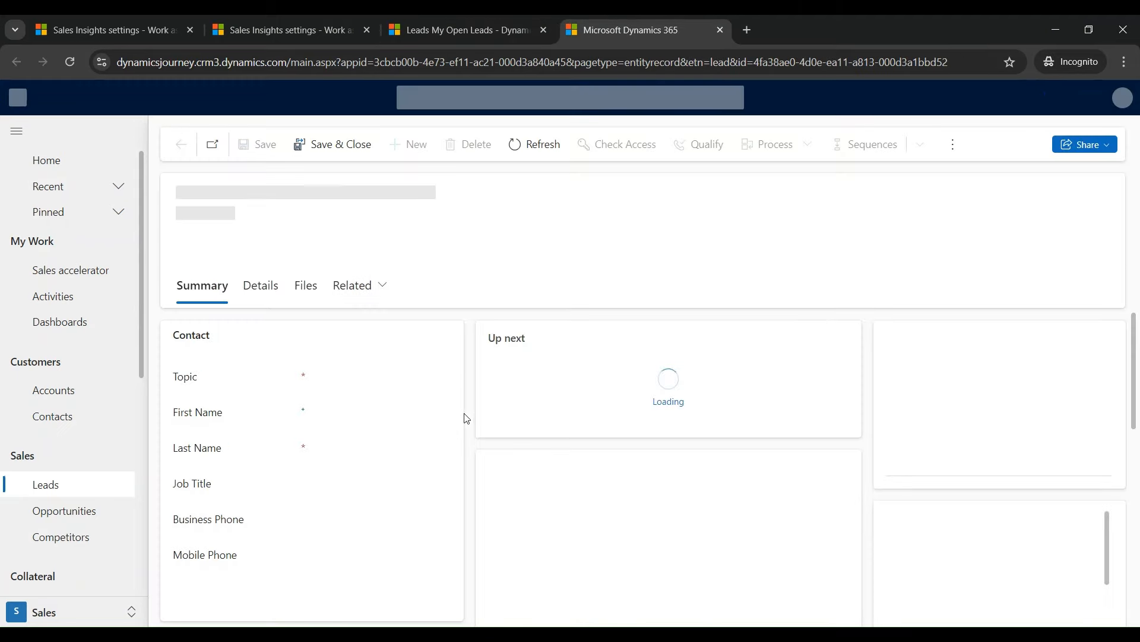
pyautogui.scroll(-8, 475, 439)
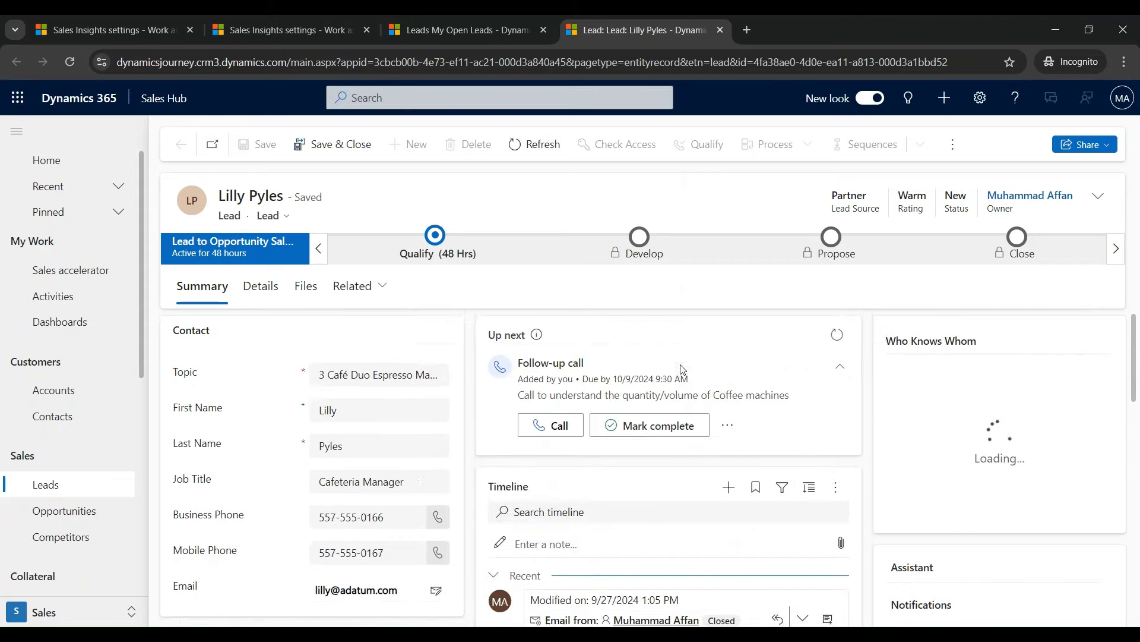
# Step: Set the second lead's source to EOY Clearance Sale, save it, and refresh the record to check its owner
pyautogui.click(1063, 196)
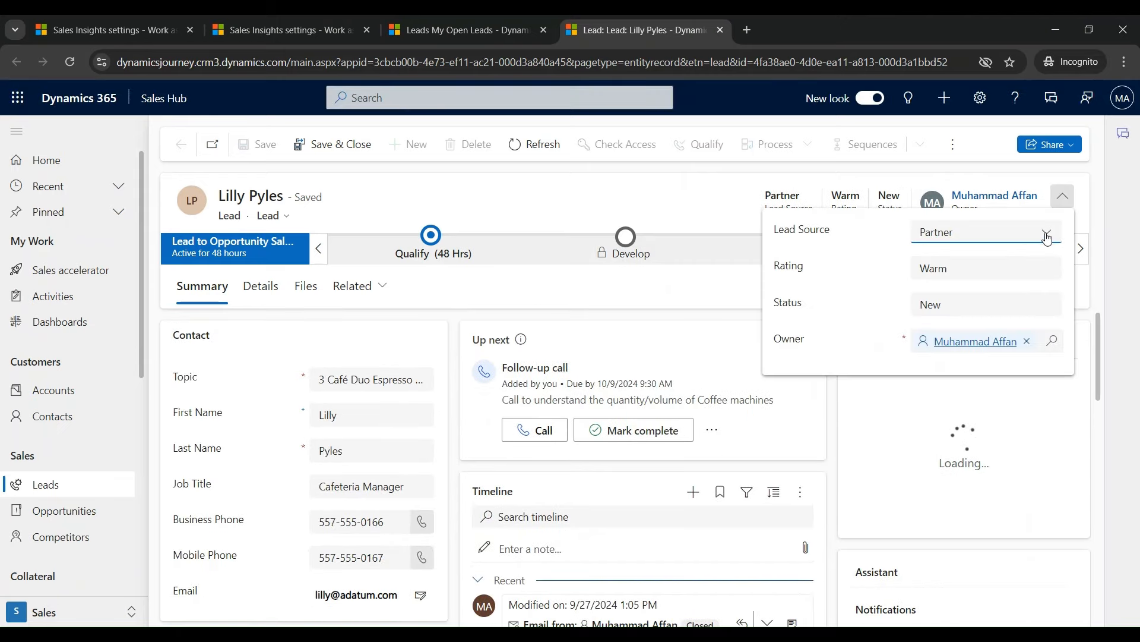
pyautogui.click(1050, 236)
pyautogui.click(1019, 284)
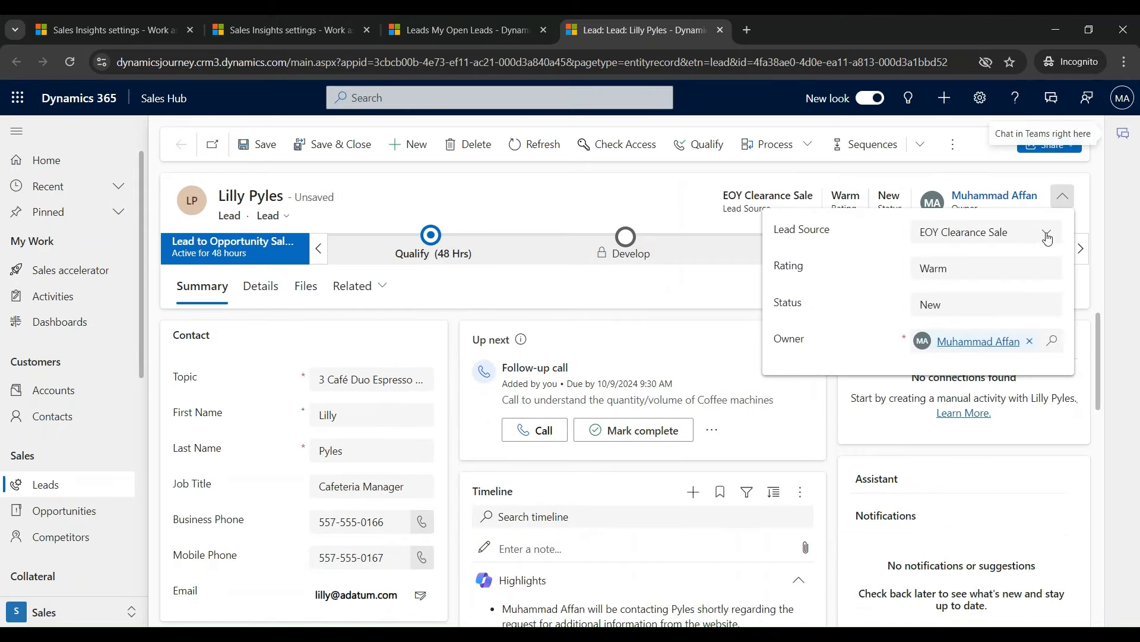
pyautogui.click(261, 145)
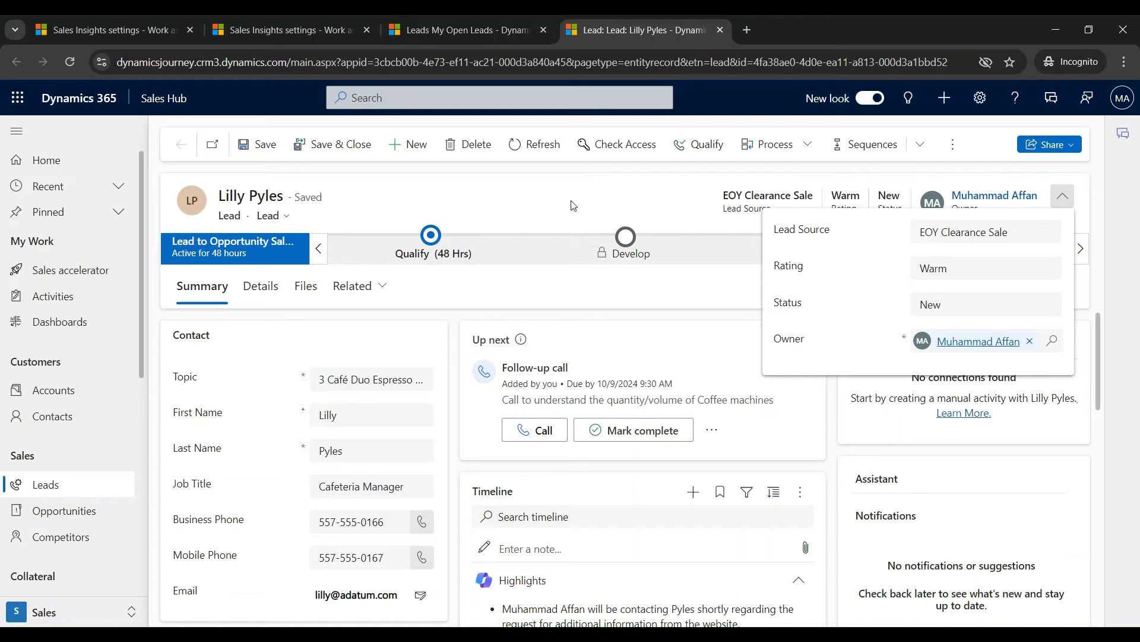
pyautogui.click(1093, 213)
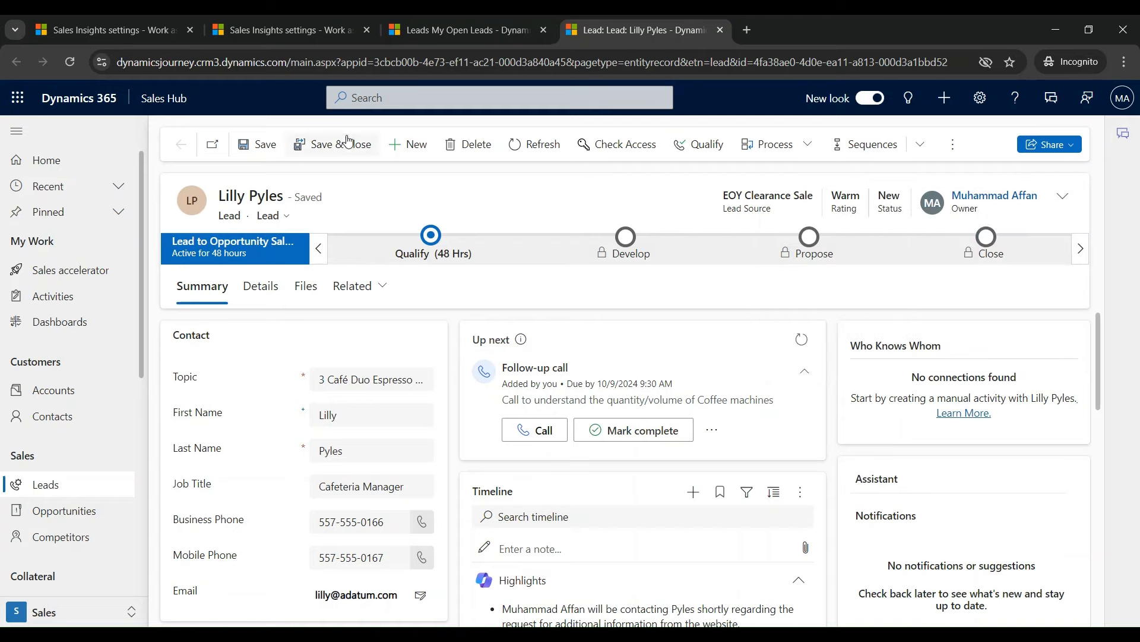
pyautogui.click(525, 144)
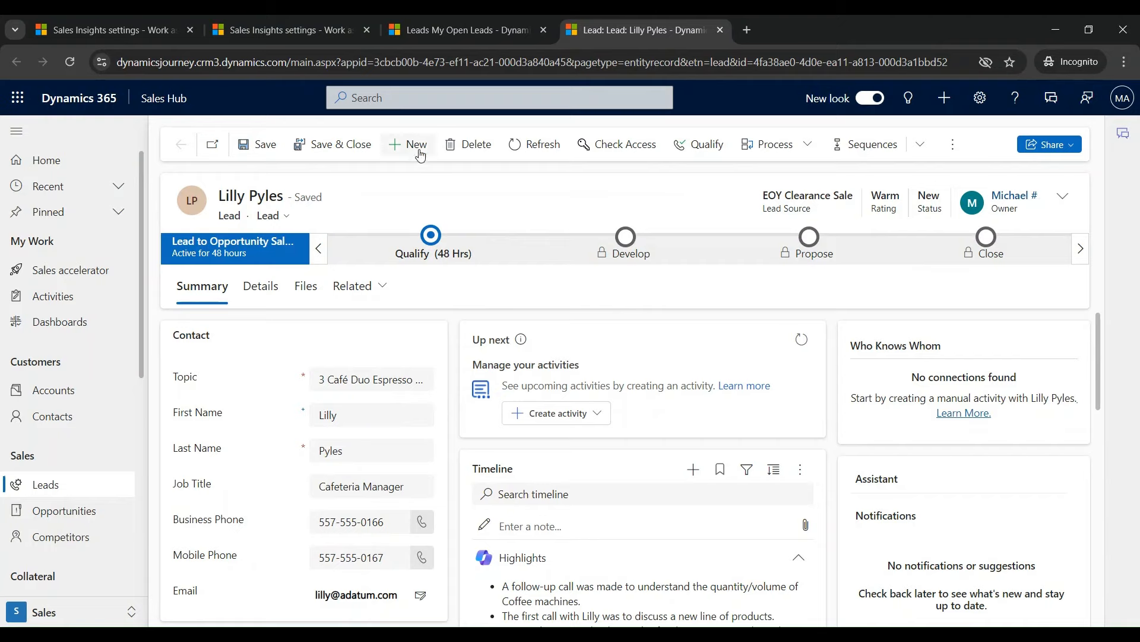
# Step: Reload the work assignment settings and search for the second lead's new owner to check that seller's available capacity and currently assigned leads
pyautogui.click(126, 20)
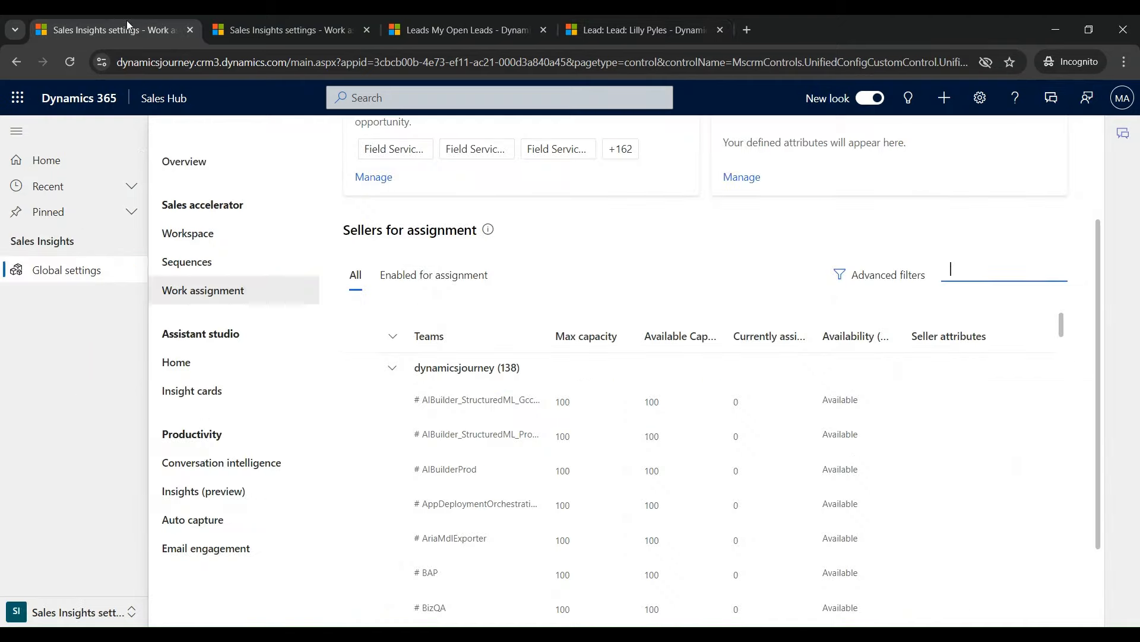
pyautogui.click(293, 24)
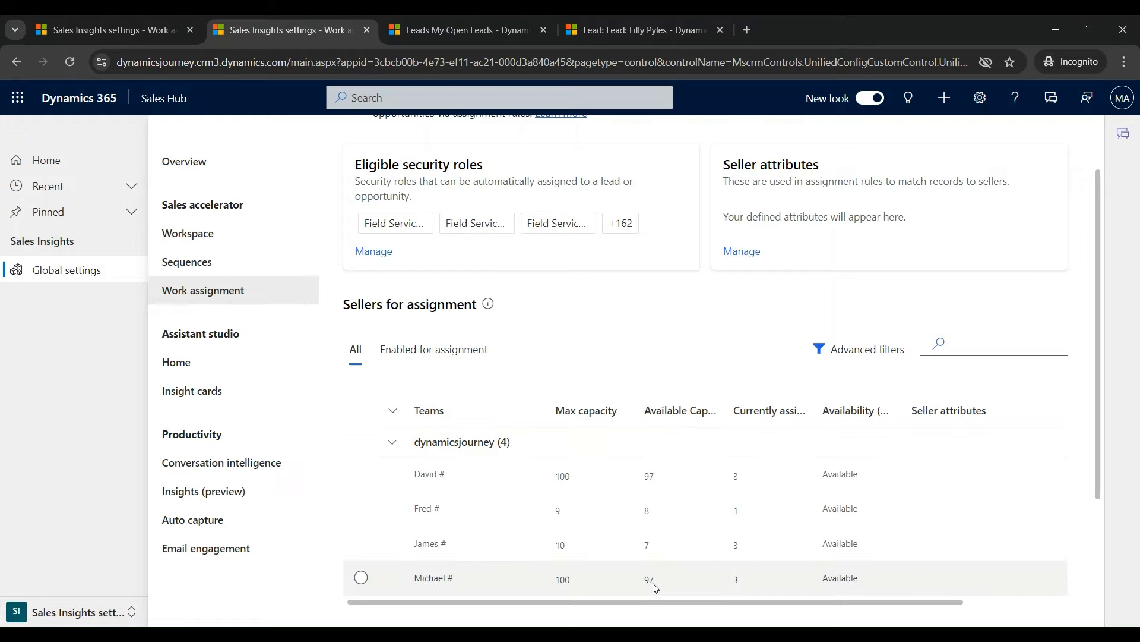
pyautogui.click(71, 62)
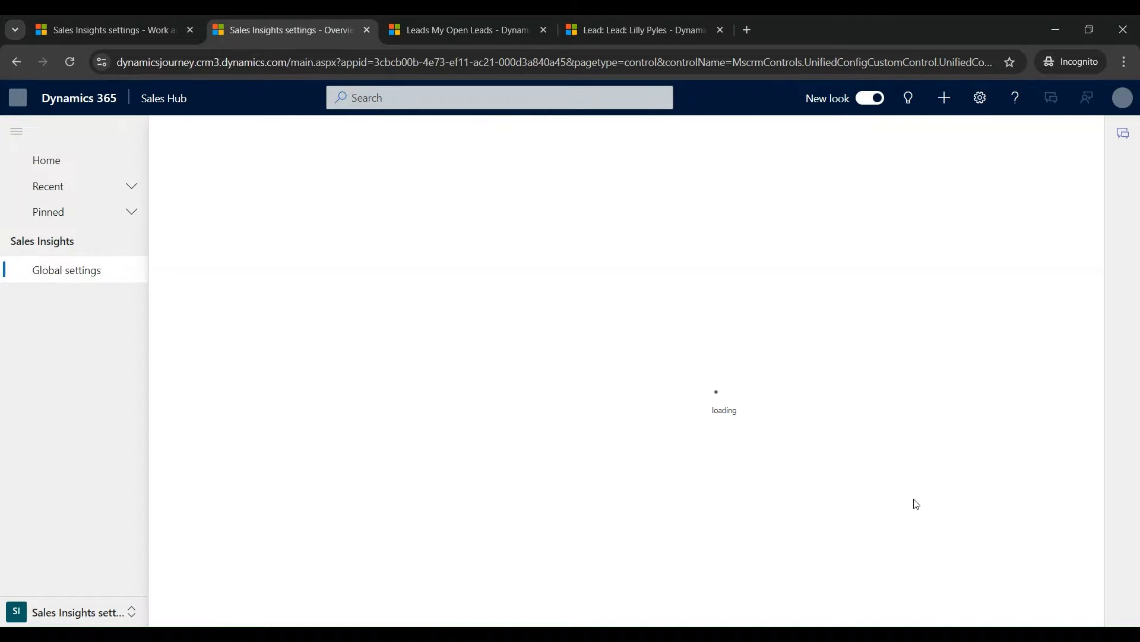
pyautogui.click(225, 297)
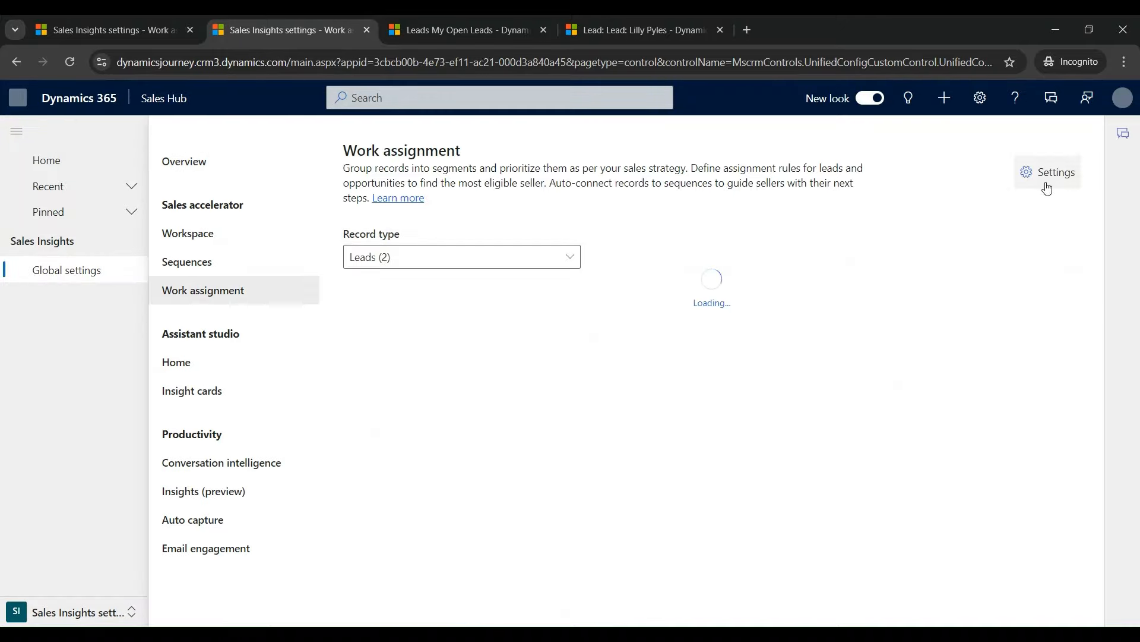
pyautogui.click(1051, 178)
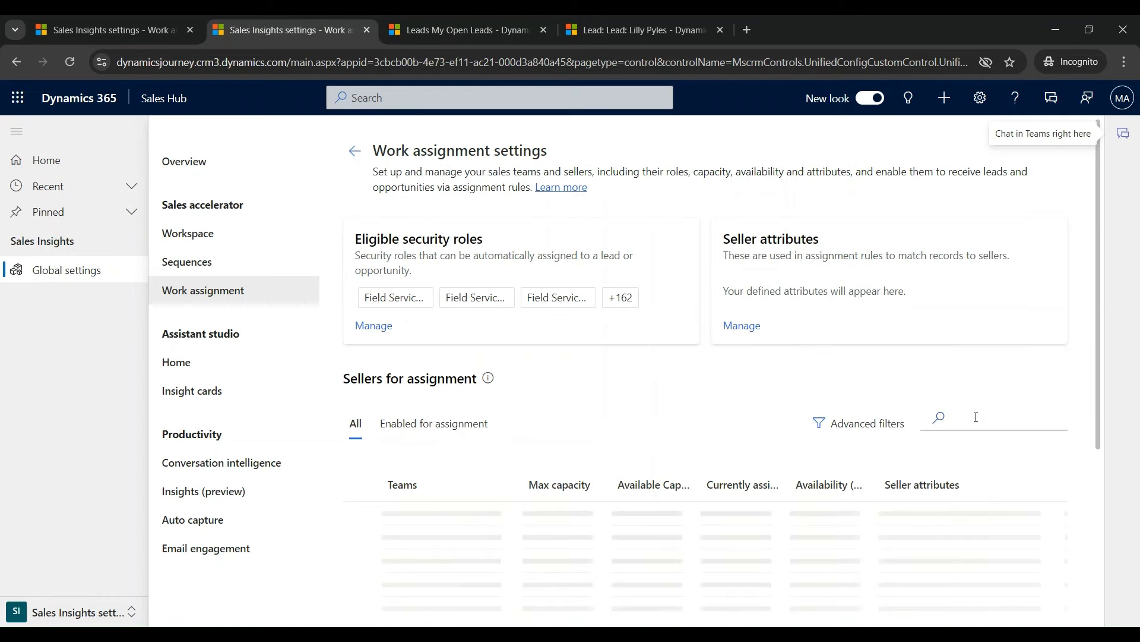
pyautogui.click(947, 416)
pyautogui.write('mi')
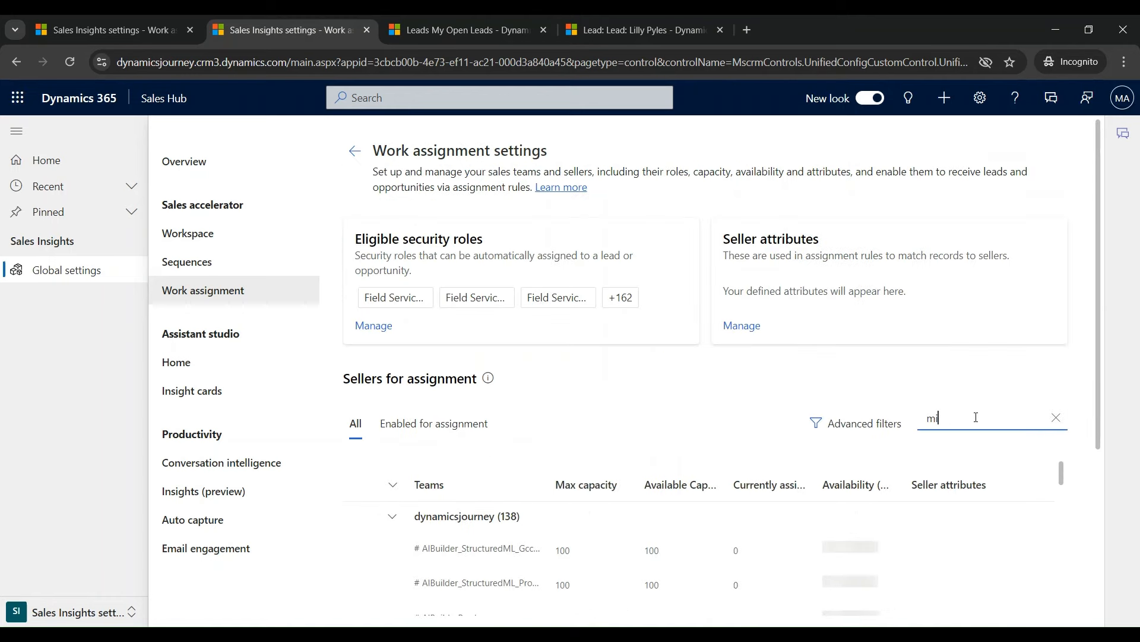
pyautogui.write('che')
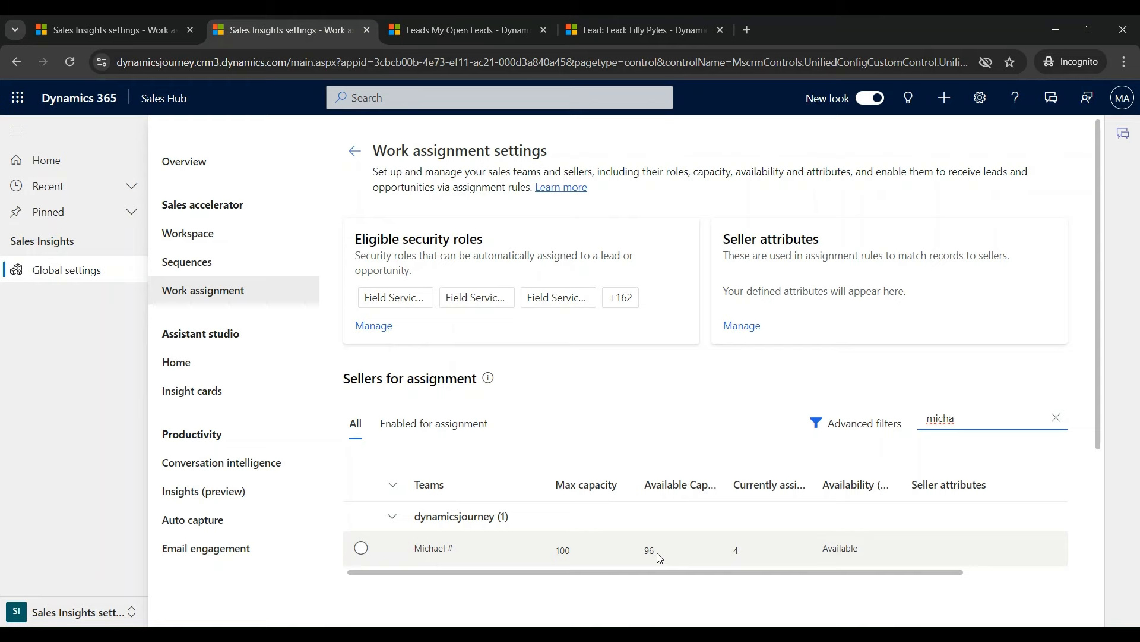
# Step: Close the second lead's browser tab and open the third lead of the My Open Leads view in a new one
pyautogui.click(484, 30)
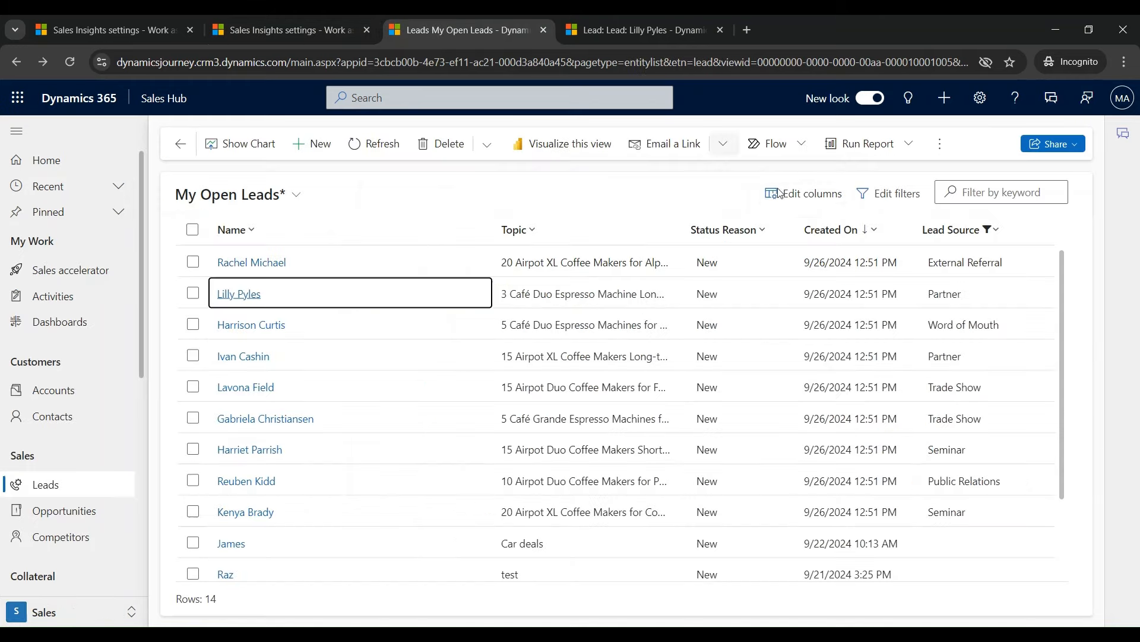
pyautogui.click(720, 30)
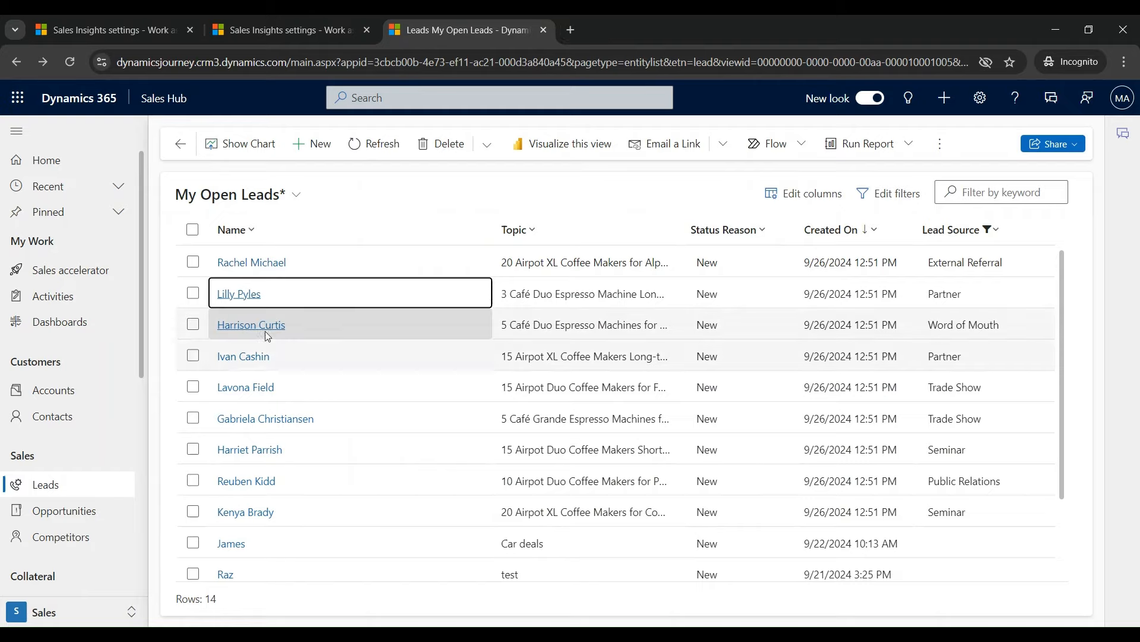
pyautogui.click(297, 334)
pyautogui.click(616, 30)
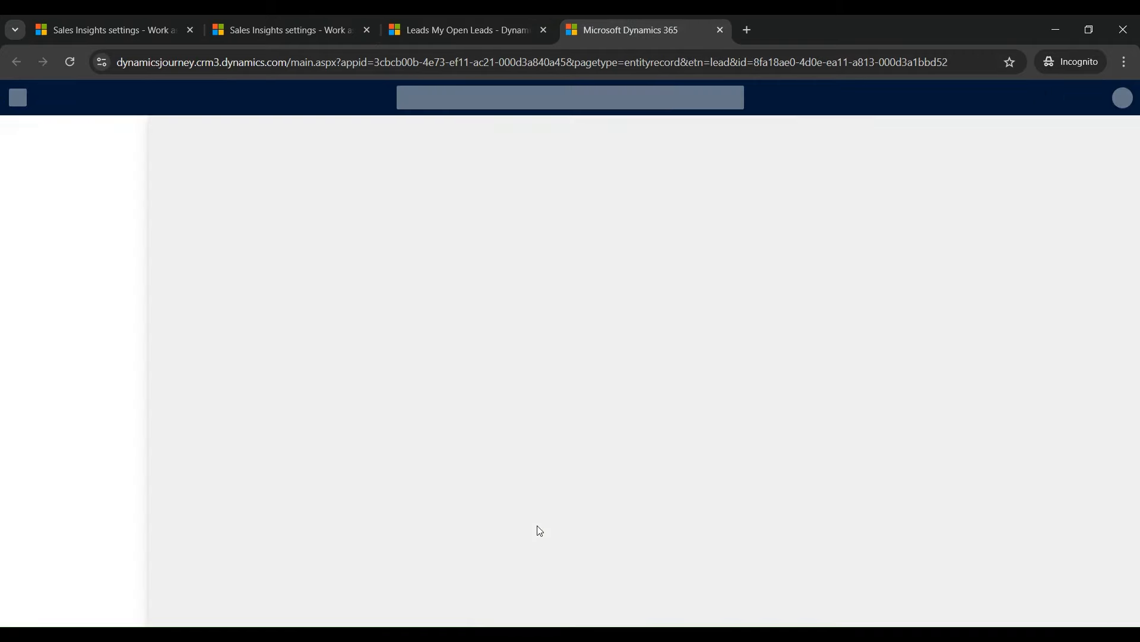
pyautogui.scroll(-5, 473, 527)
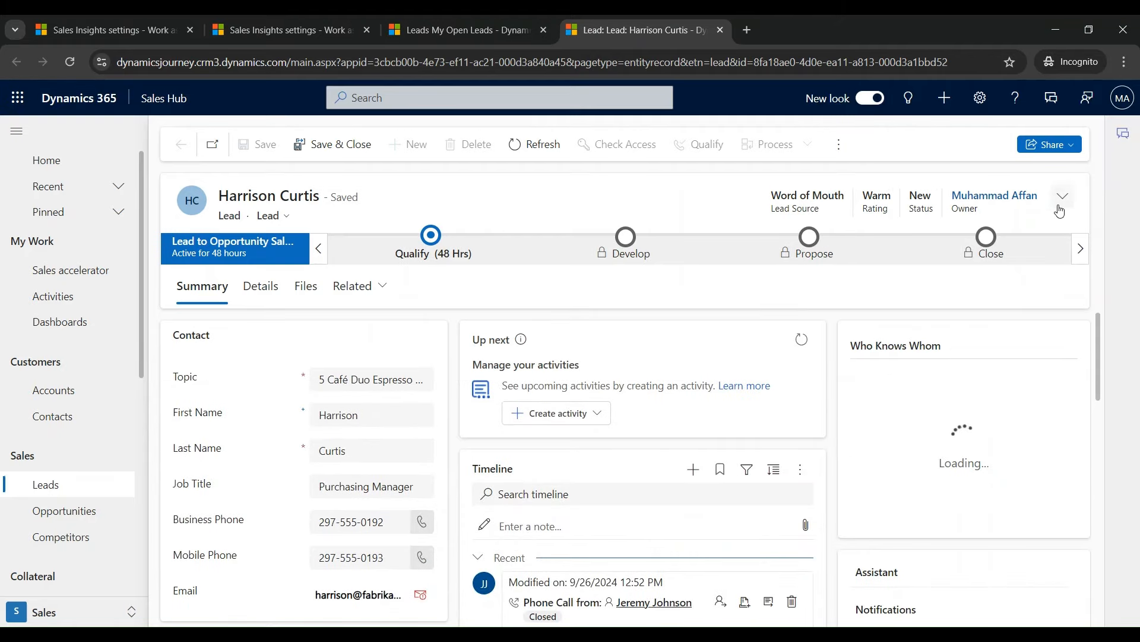
# Step: Set the third lead's source to EOY Clearance Sale, save it, and refresh the record to check its owner
pyautogui.click(1062, 195)
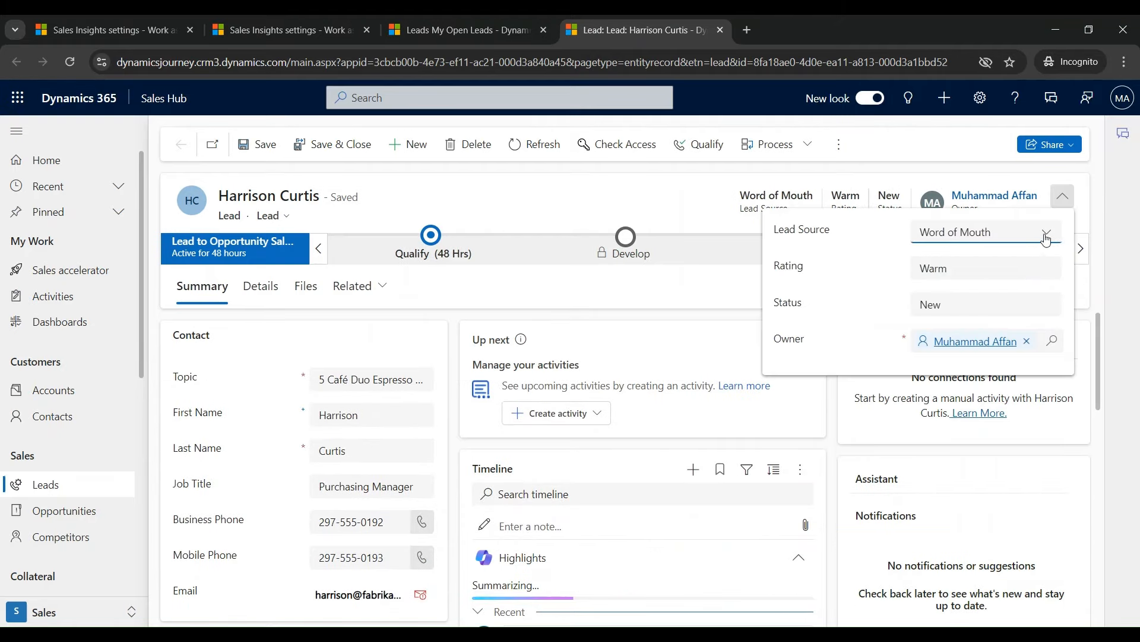
pyautogui.click(1003, 235)
pyautogui.scroll(3, 969, 309)
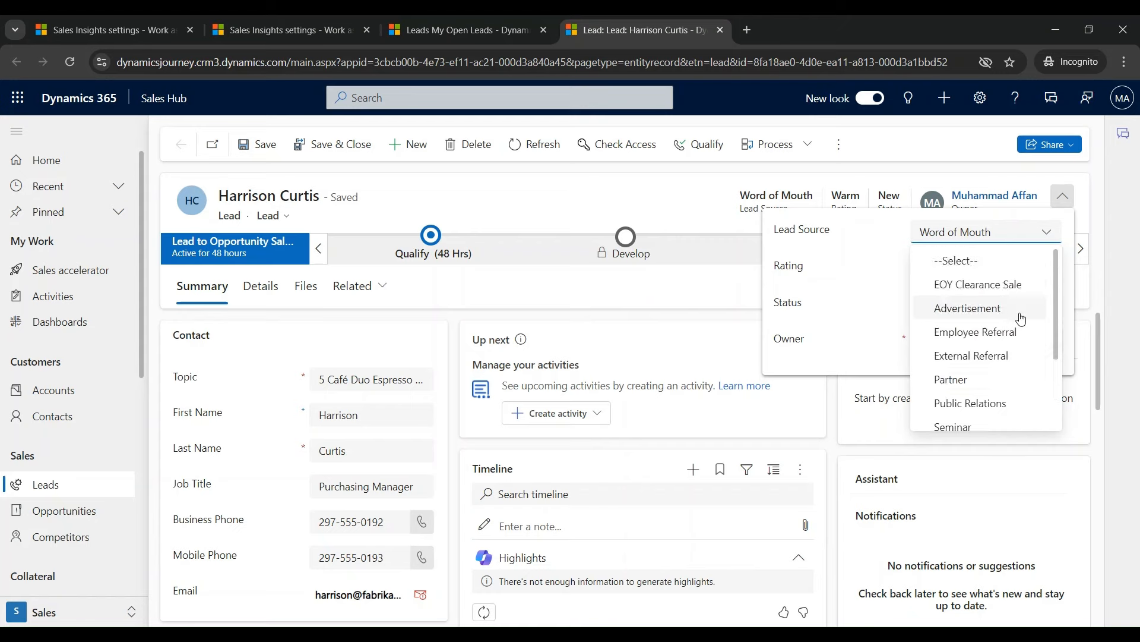
pyautogui.click(963, 285)
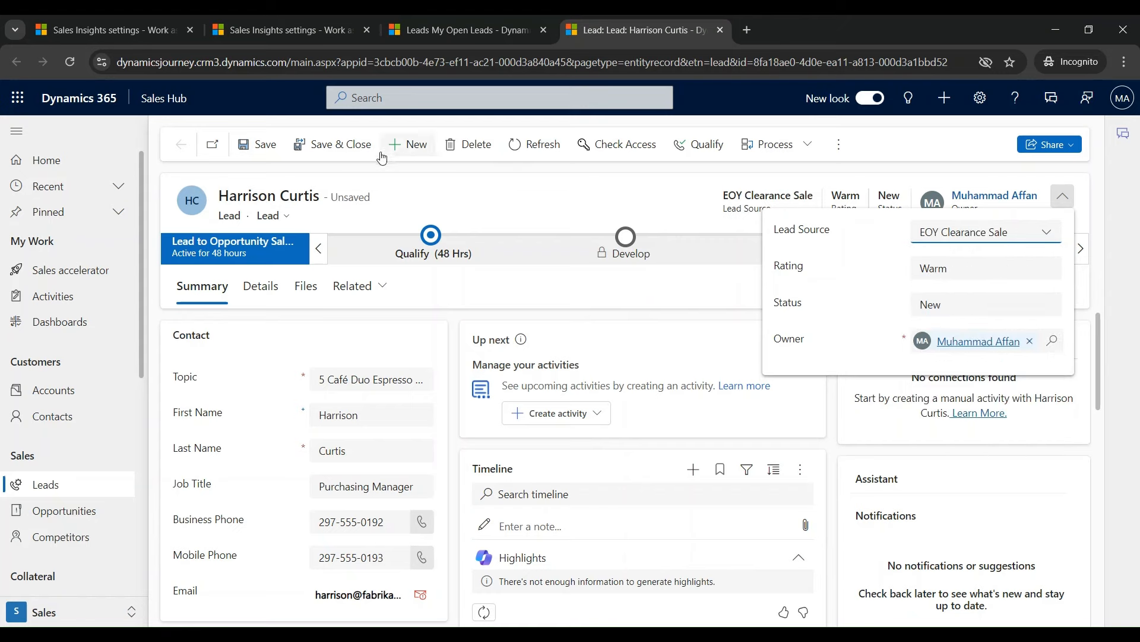
pyautogui.click(261, 158)
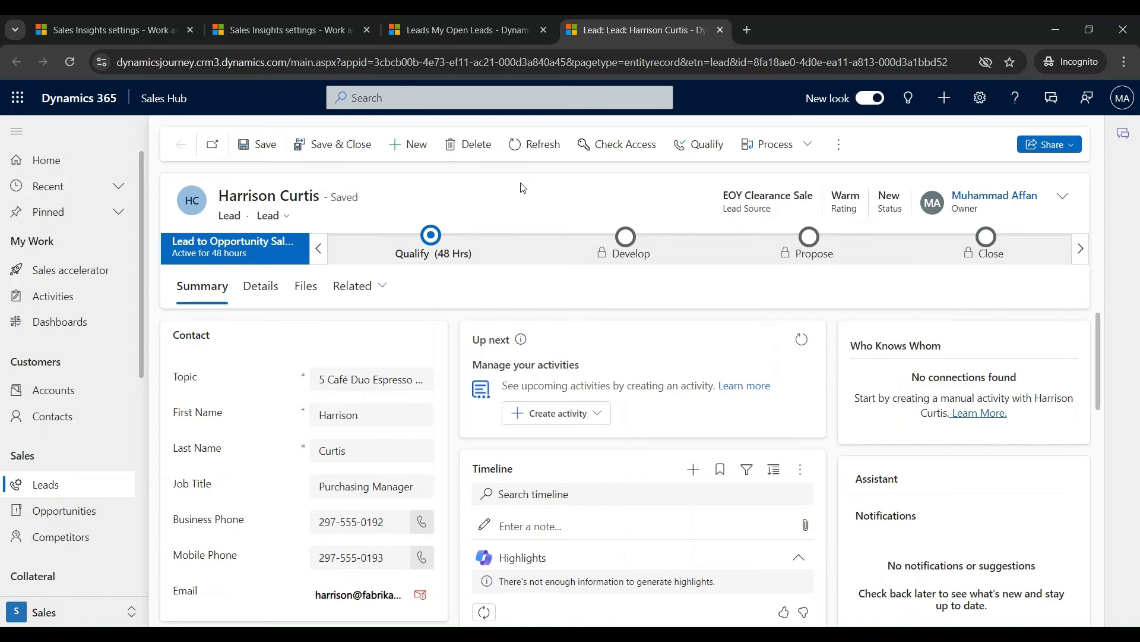
pyautogui.click(548, 154)
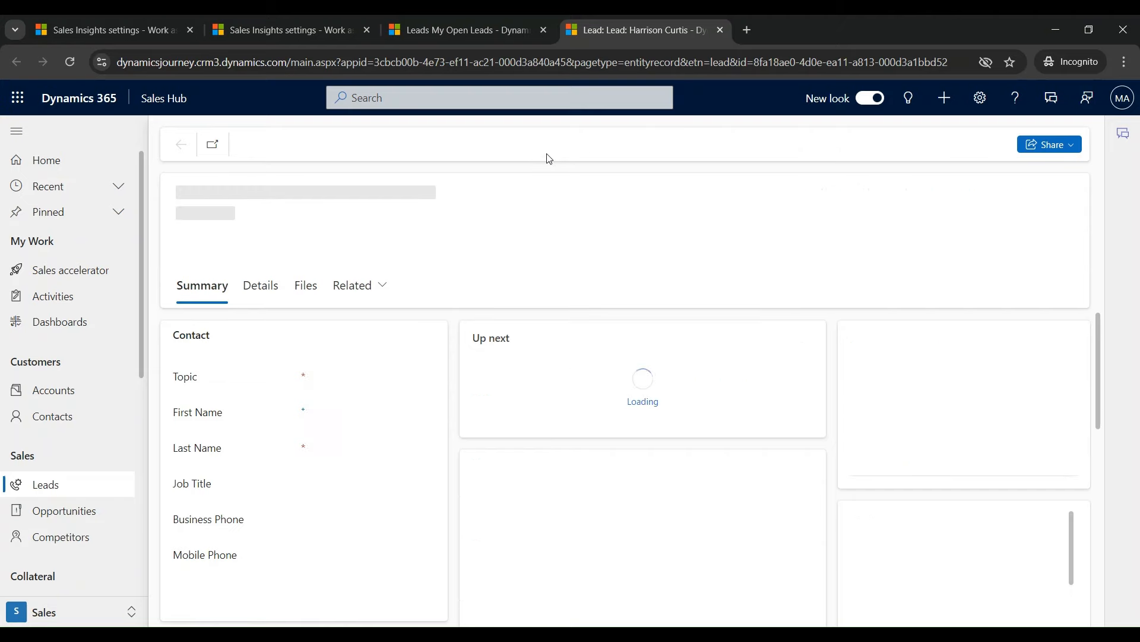
pyautogui.click(70, 65)
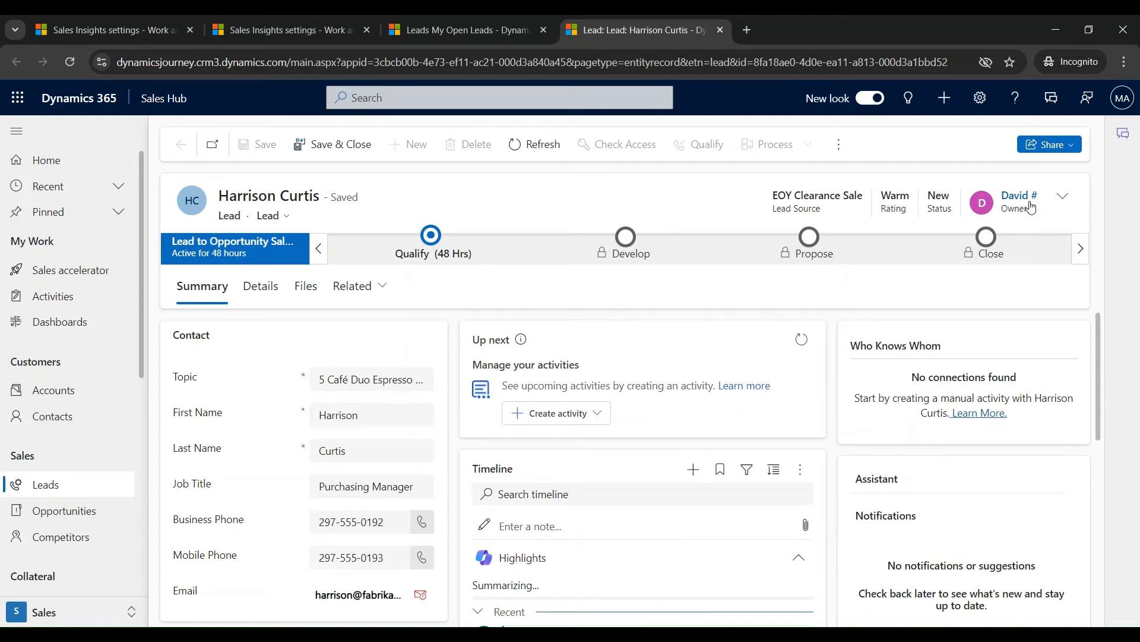
# Step: Search the sellers for assignment for the third lead's new owner to check that seller's available capacity and currently assigned leads
pyautogui.click(285, 33)
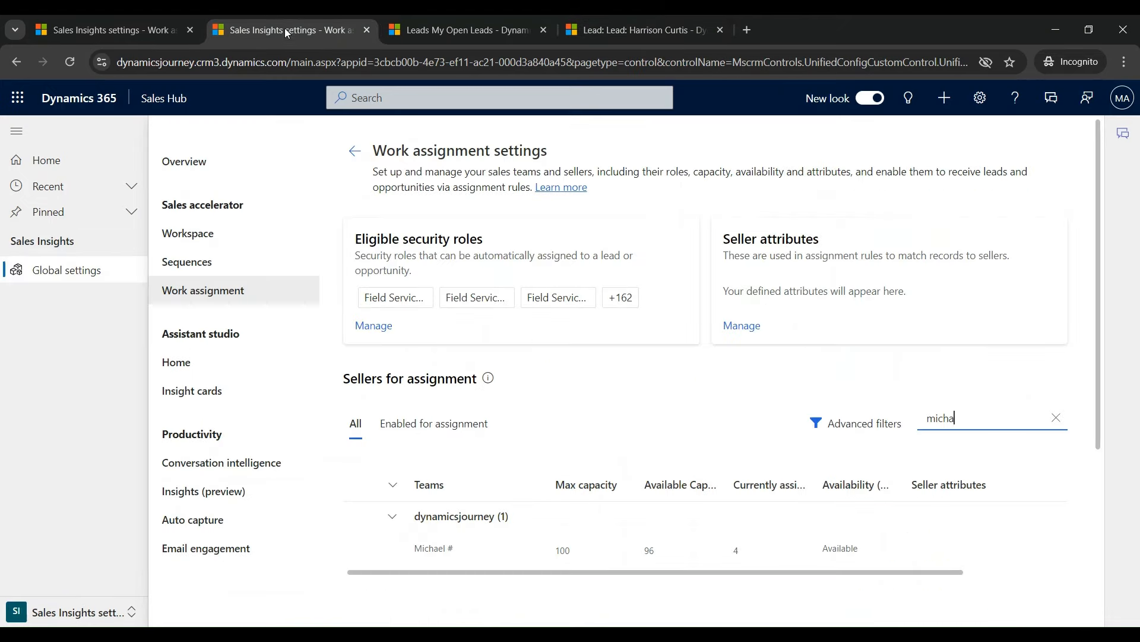
pyautogui.moveTo(958, 418); pyautogui.dragTo(919, 419)
pyautogui.write('davi')
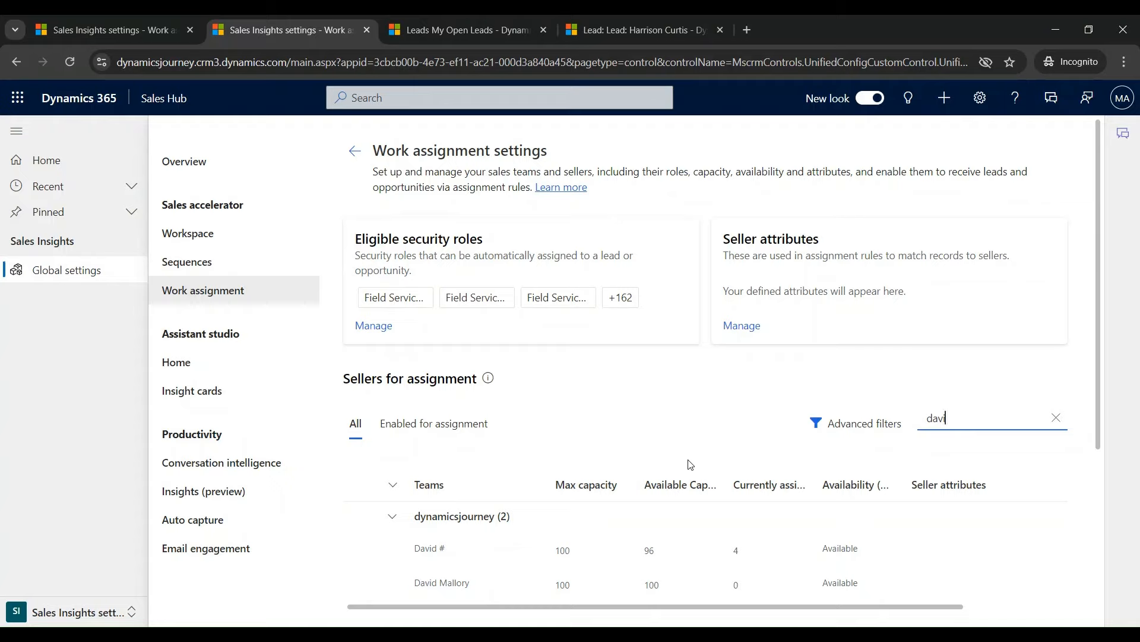
# Step: Create a blank sequence named Into email for the Lead record type
pyautogui.click(240, 270)
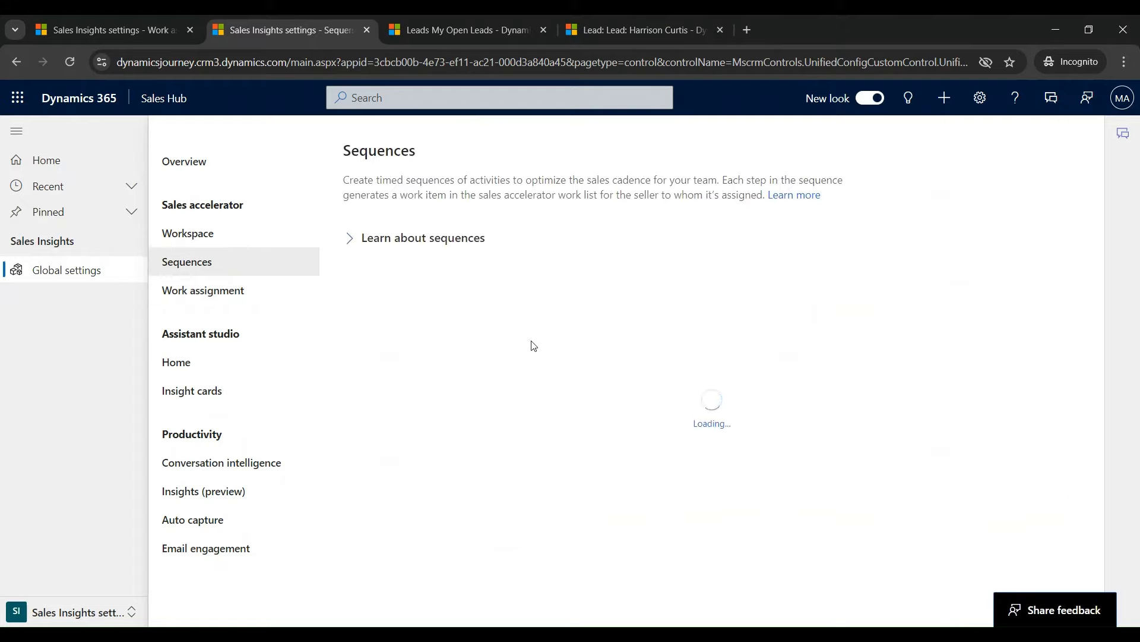
pyautogui.click(652, 311)
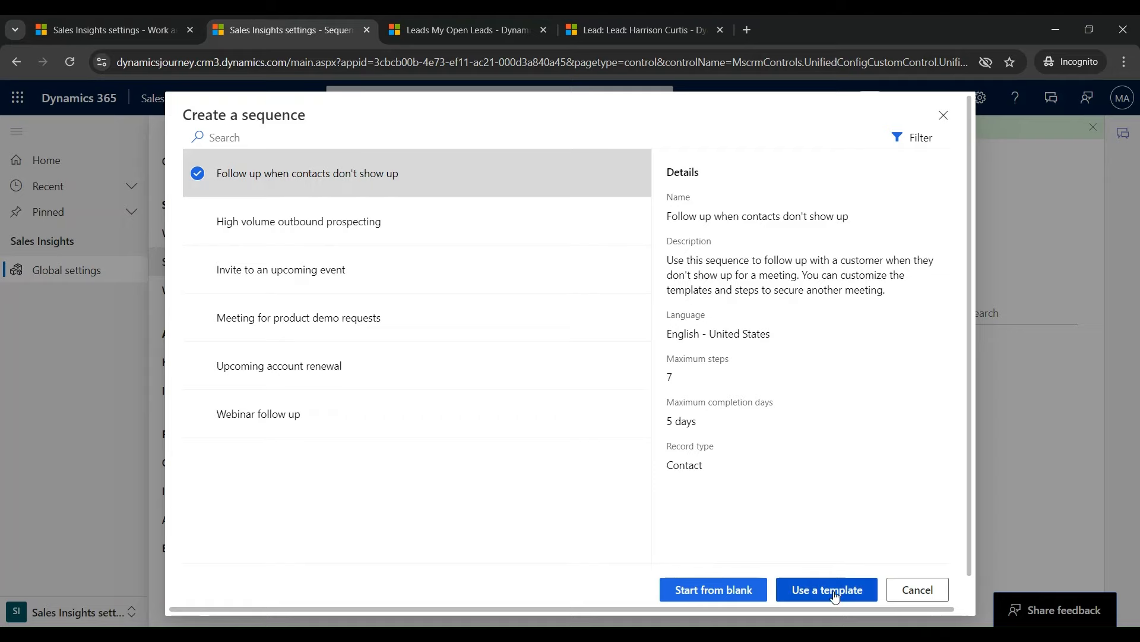
pyautogui.click(730, 591)
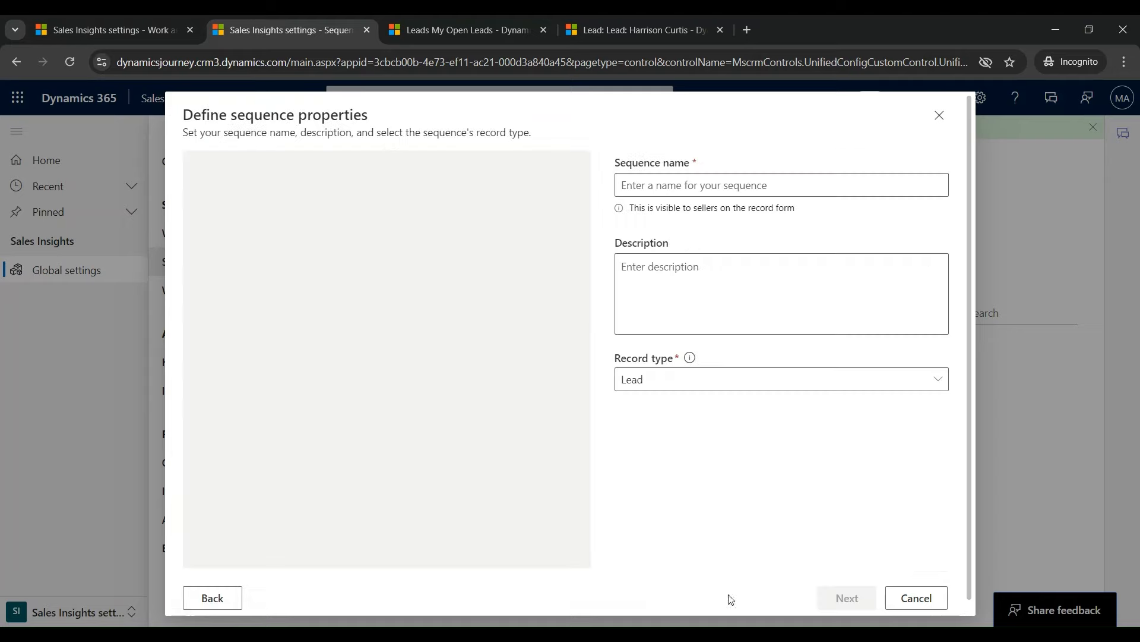
pyautogui.click(706, 181)
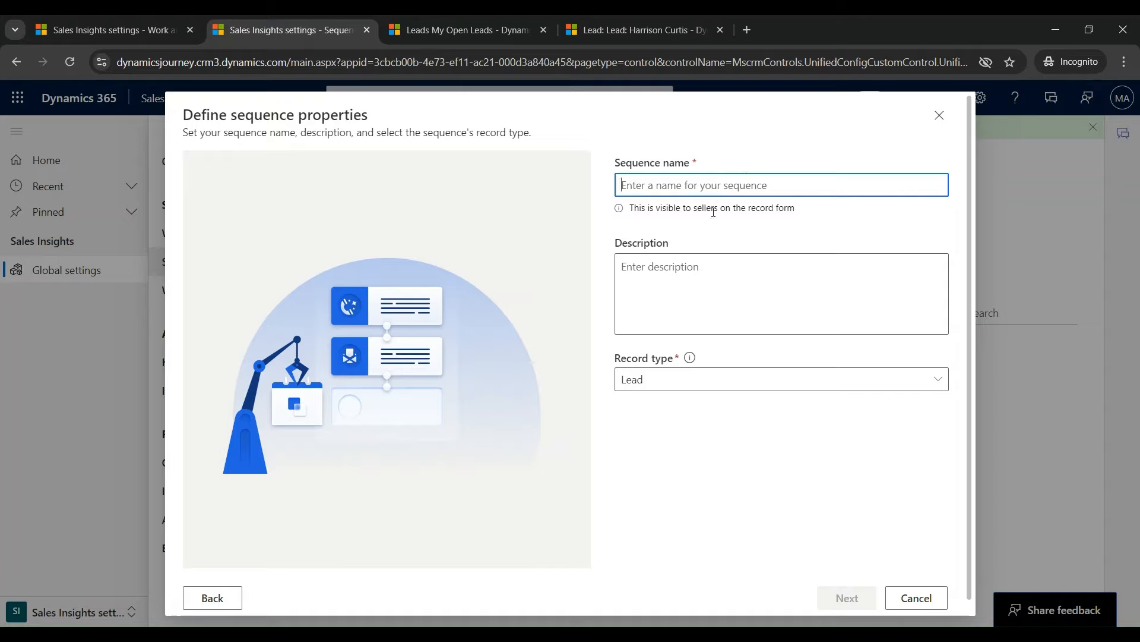
pyautogui.write('Int')
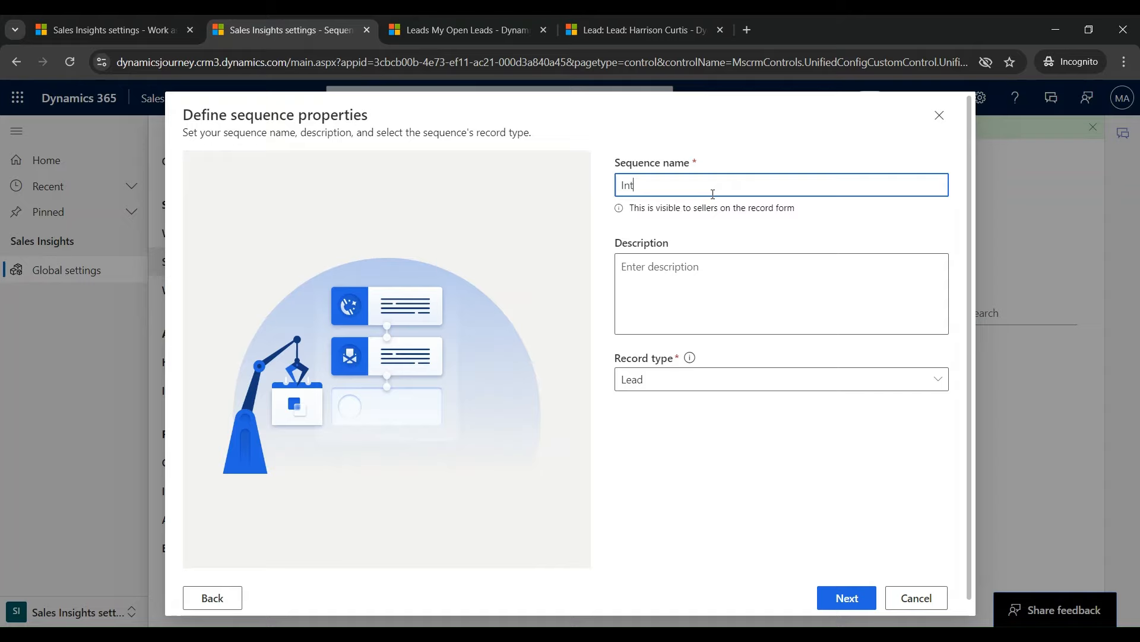
pyautogui.write('o email')
pyautogui.click(862, 597)
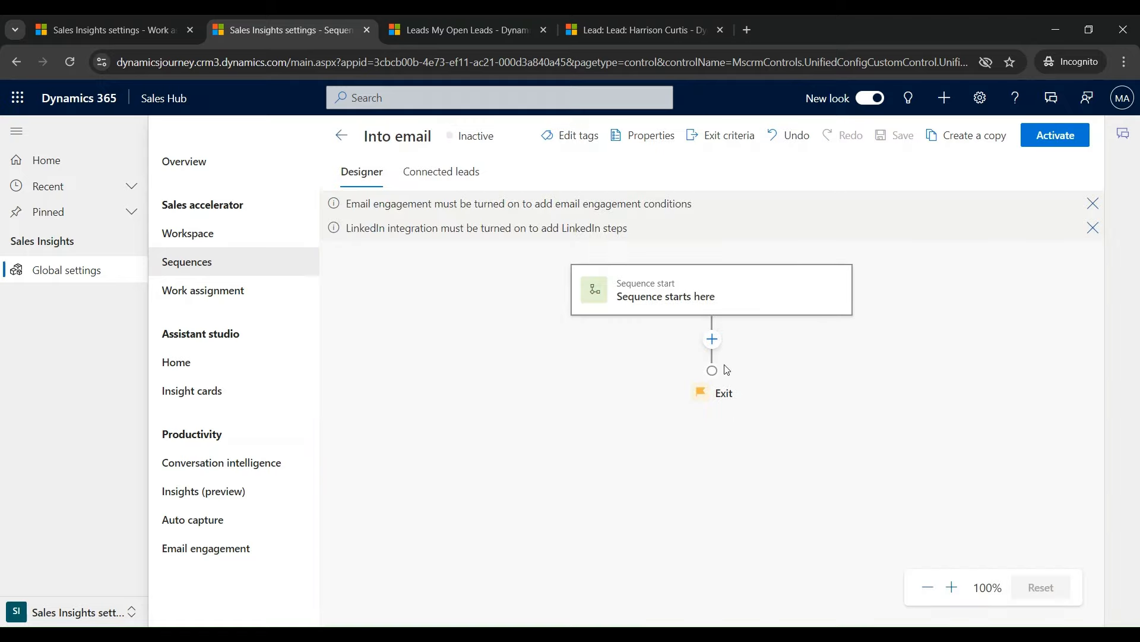
# Step: Add a Send an email step titled Intro email after the sequence start
pyautogui.click(712, 339)
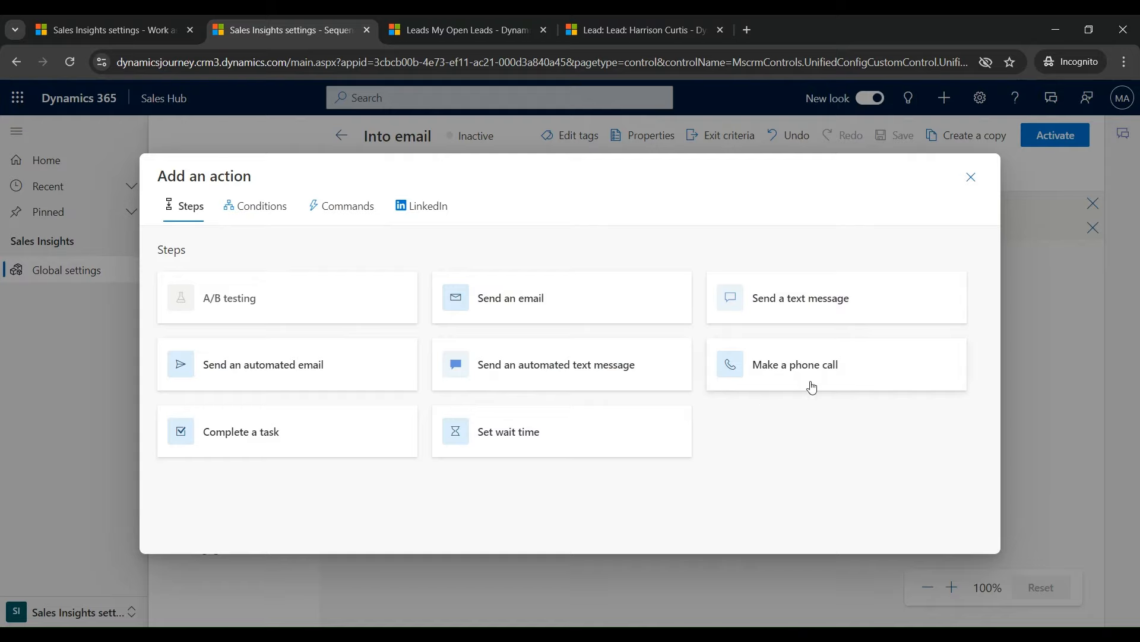
pyautogui.click(543, 301)
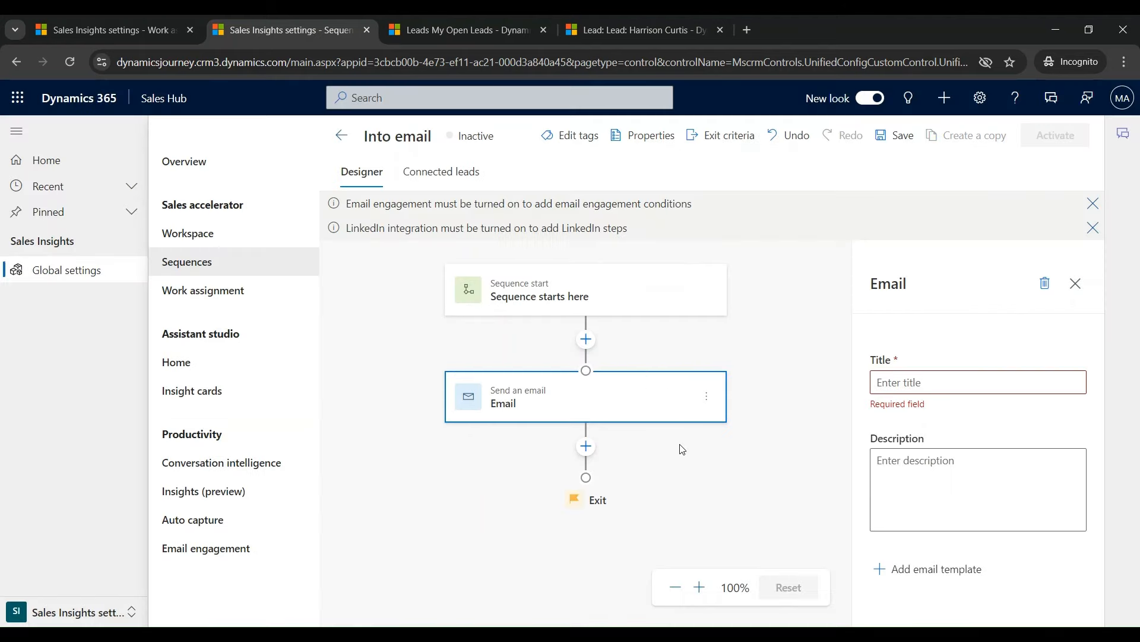
pyautogui.click(942, 375)
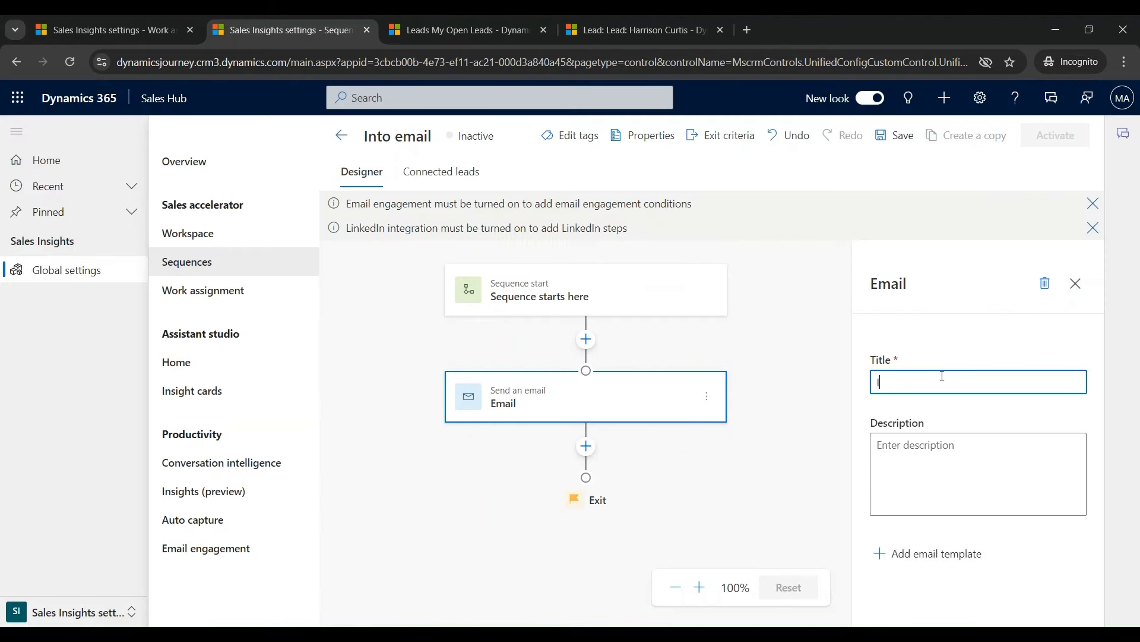
pyautogui.write('Intro email')
# Step: Save and activate the Into email sequence
pyautogui.click(896, 135)
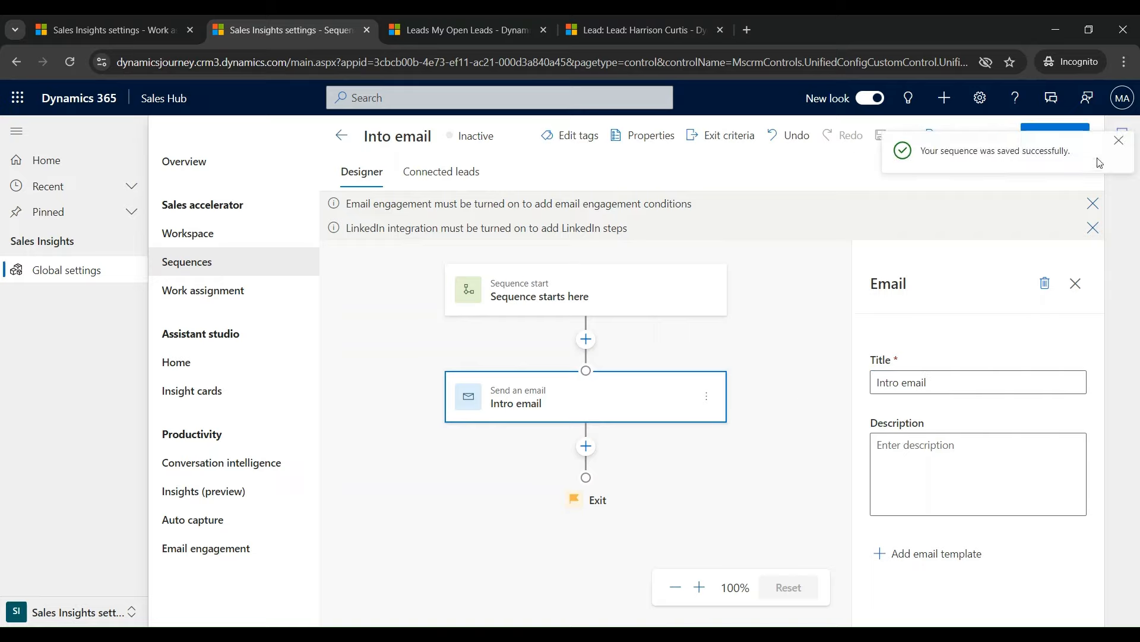
pyautogui.click(1118, 143)
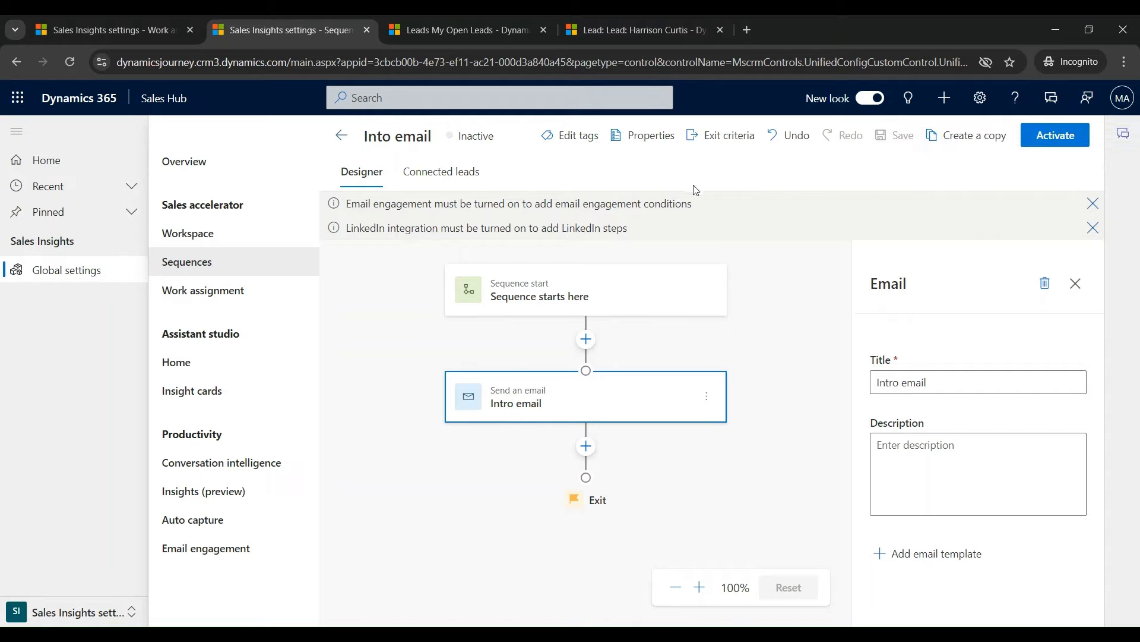
pyautogui.click(1055, 141)
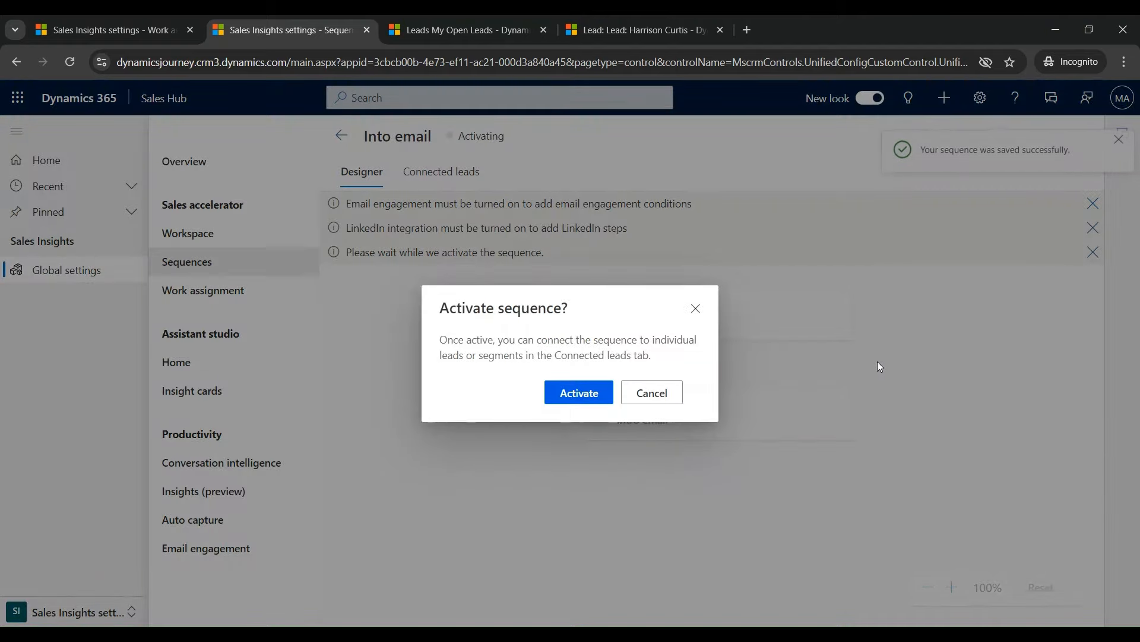
pyautogui.click(576, 394)
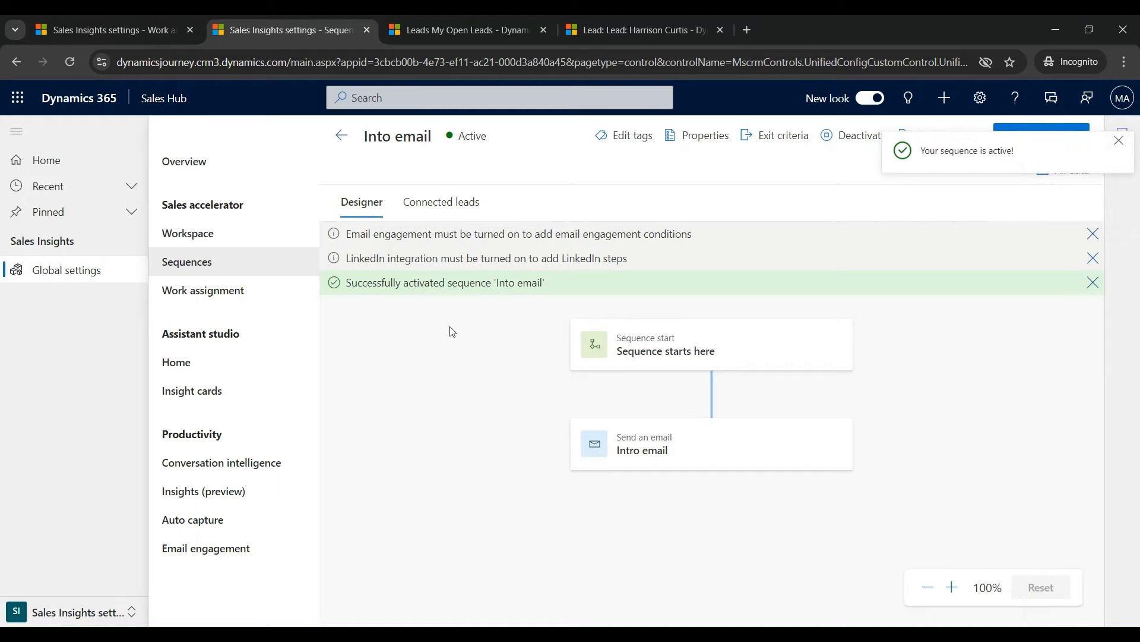
# Step: Connect the Into email sequence to the North American Sales Team lead segment in the work assignment settings
pyautogui.click(231, 296)
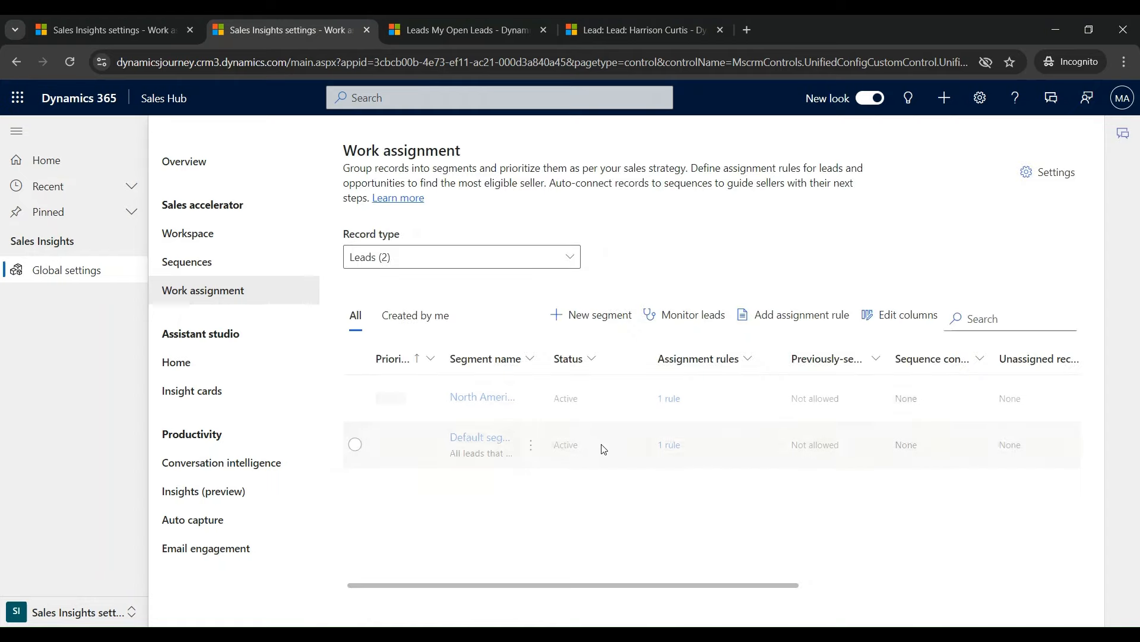
pyautogui.click(489, 407)
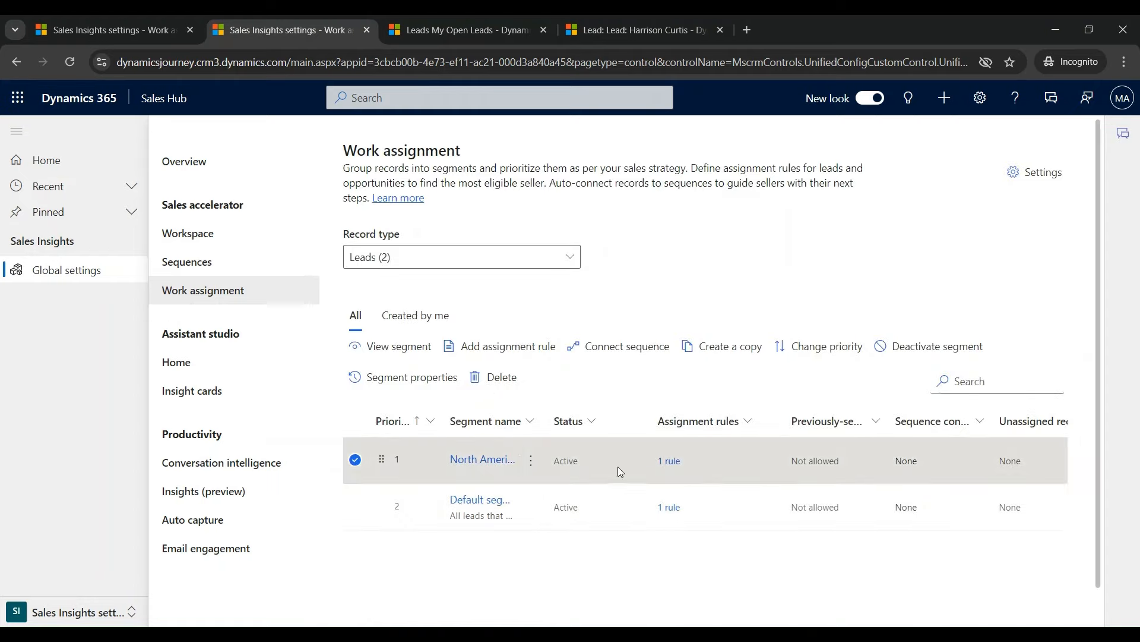
pyautogui.click(483, 461)
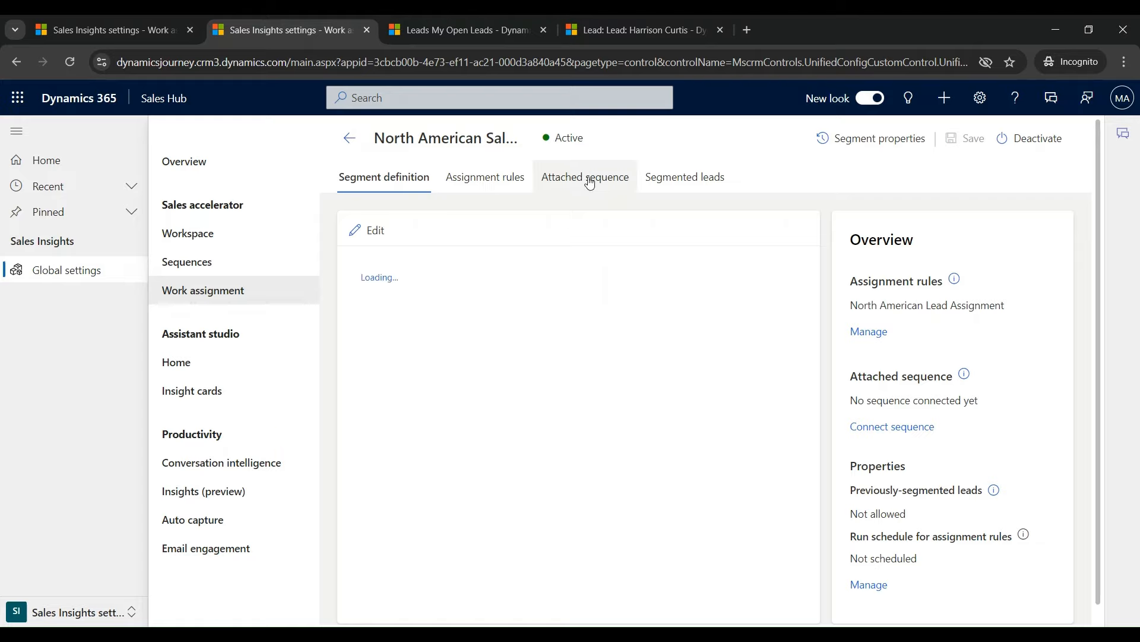
pyautogui.click(590, 183)
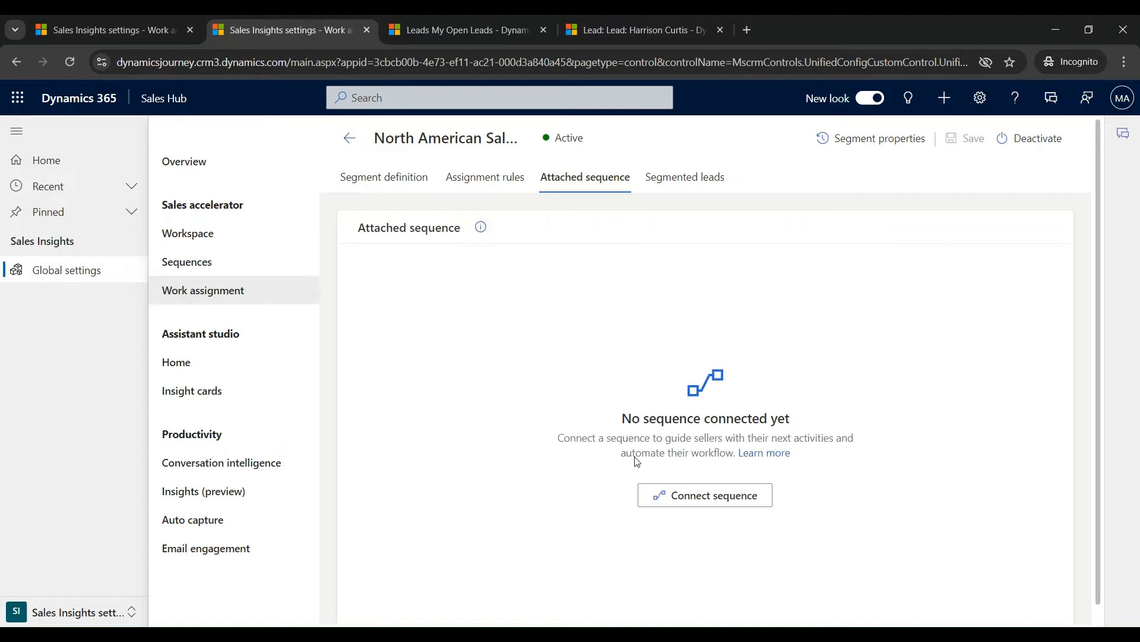
pyautogui.click(722, 495)
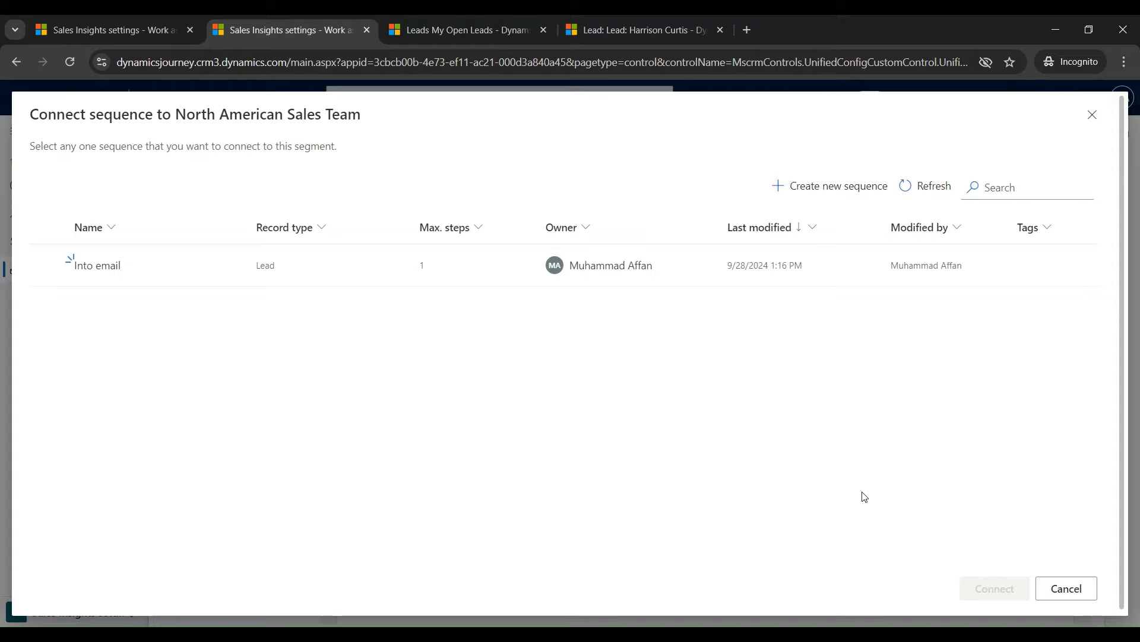
pyautogui.click(48, 264)
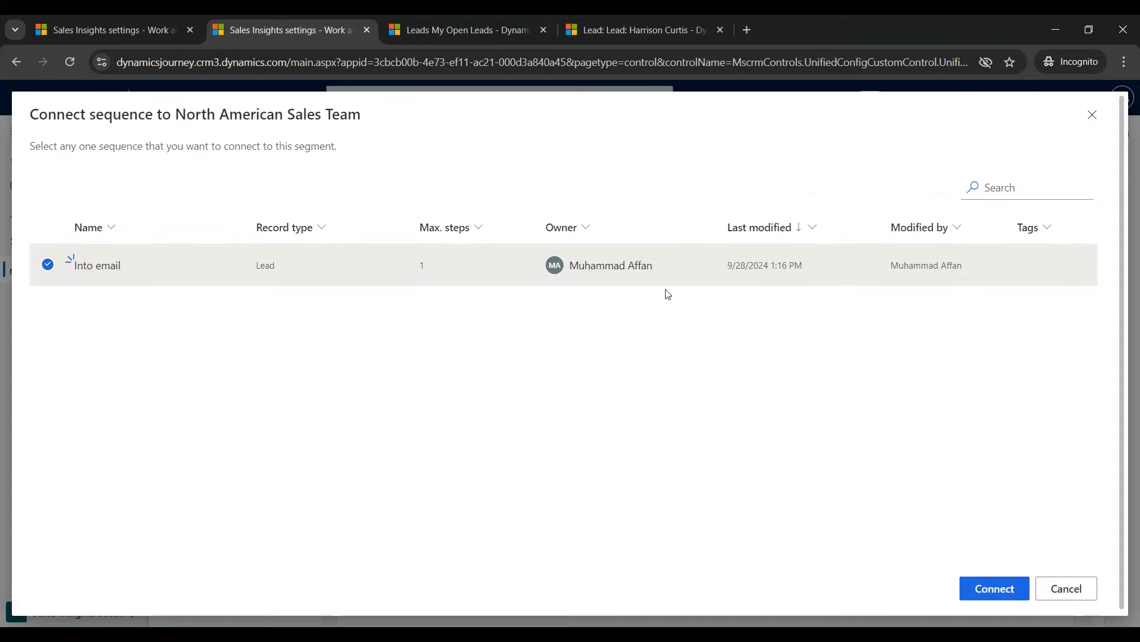
pyautogui.click(1015, 595)
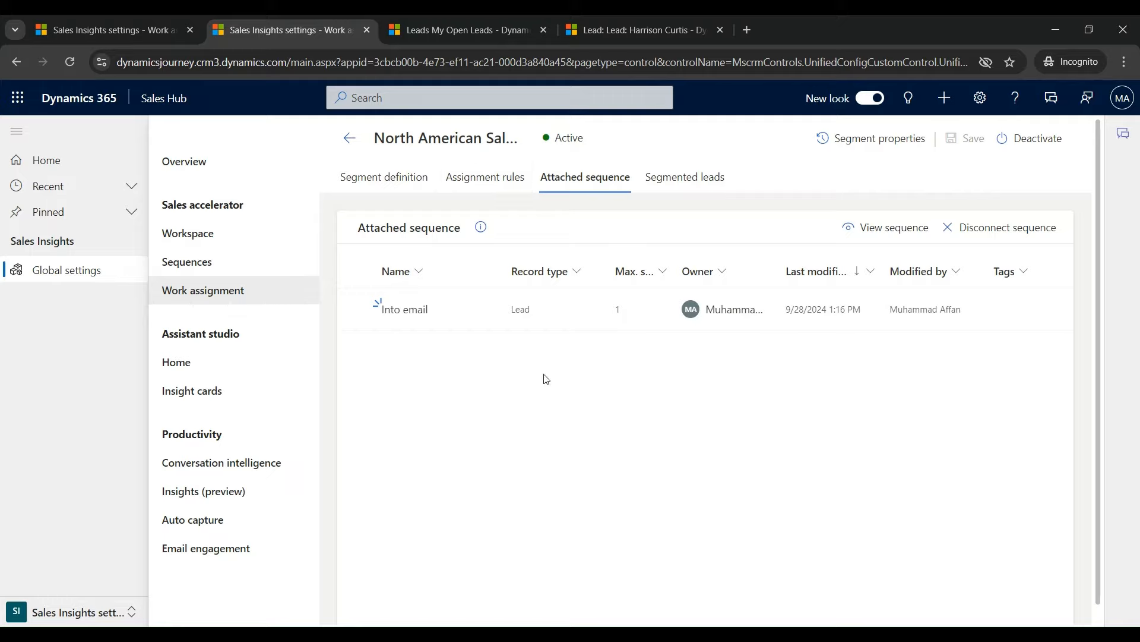
# Step: Close the previous lead's tab, open the Partner-sourced 15 Airpot XL Coffee Makers lead in a new tab, and check its address
pyautogui.click(476, 24)
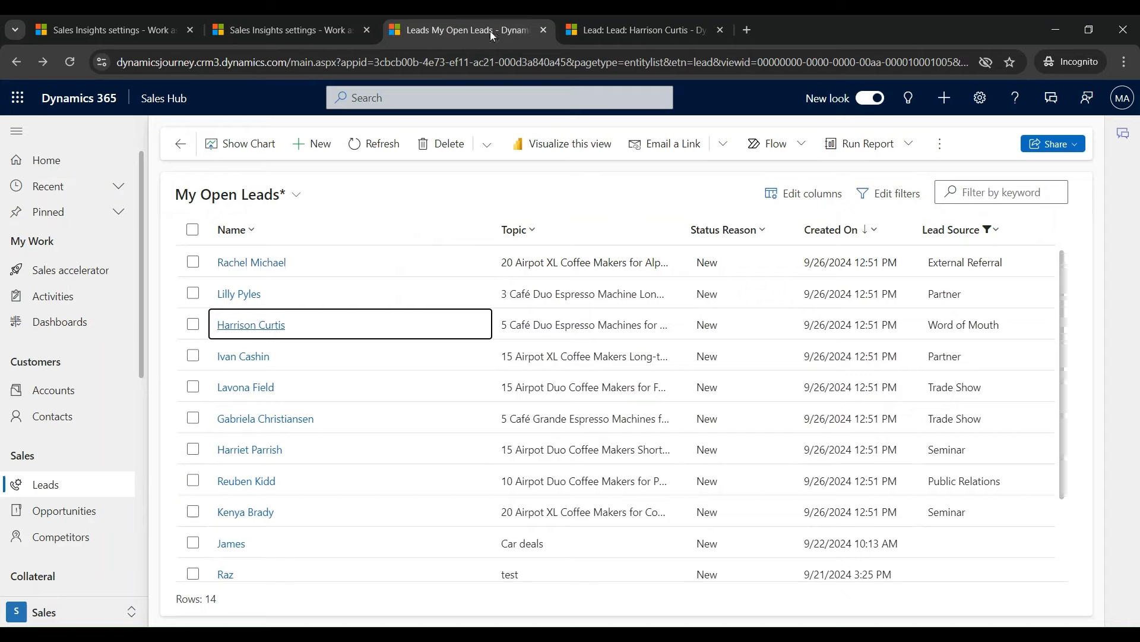
pyautogui.click(720, 29)
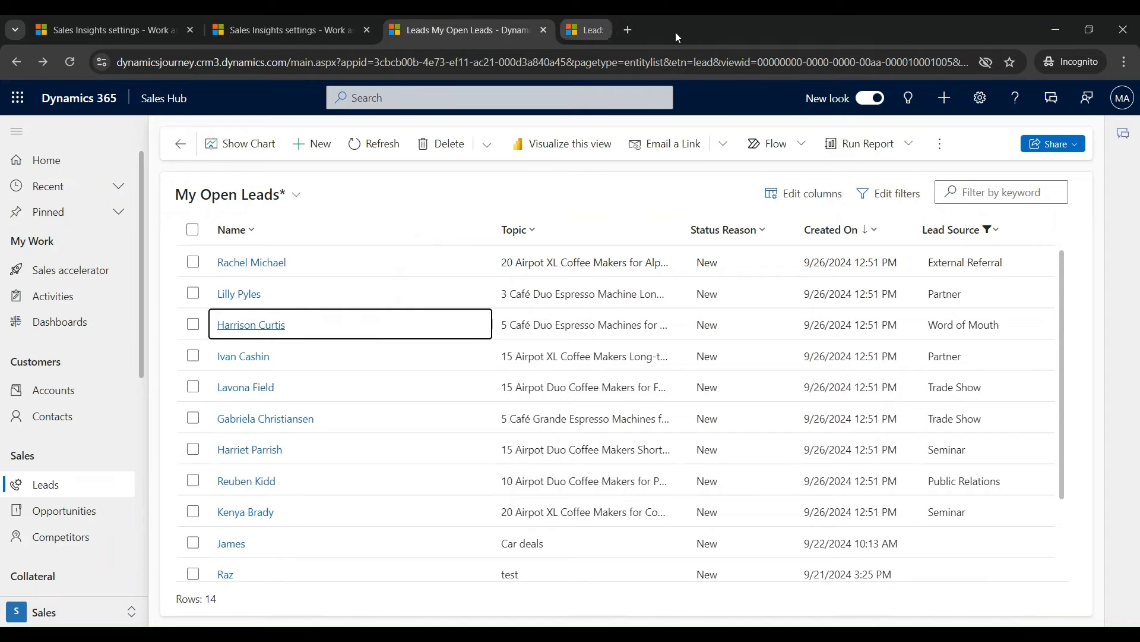
pyautogui.click(274, 357)
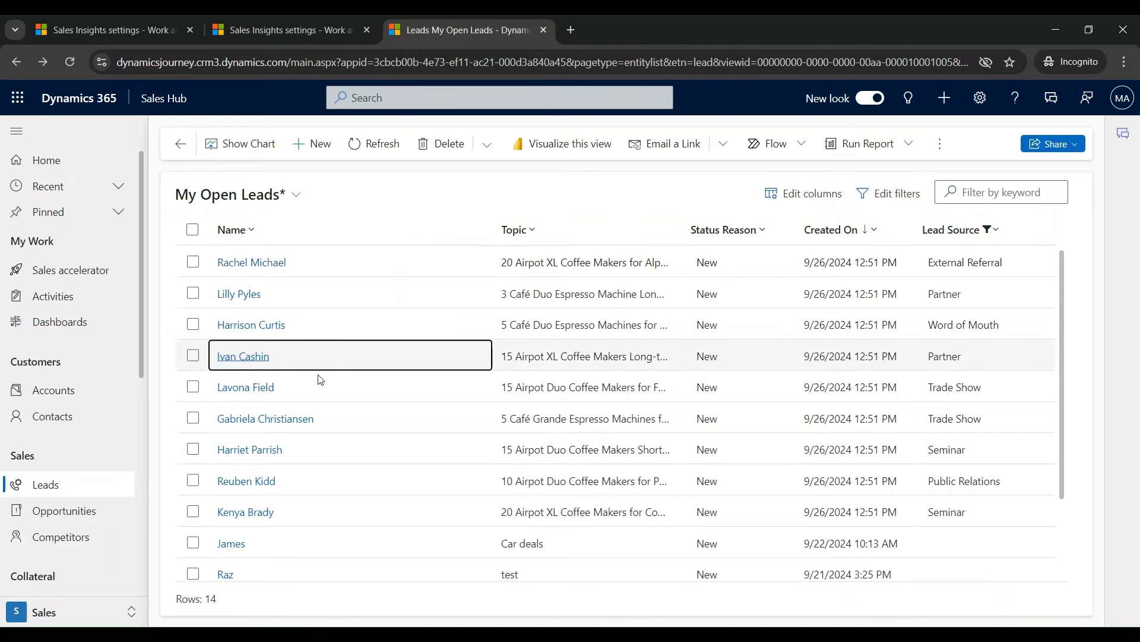
pyautogui.keyDown('ctrl'); pyautogui.click(244, 356); pyautogui.keyUp('ctrl')
pyautogui.click(617, 38)
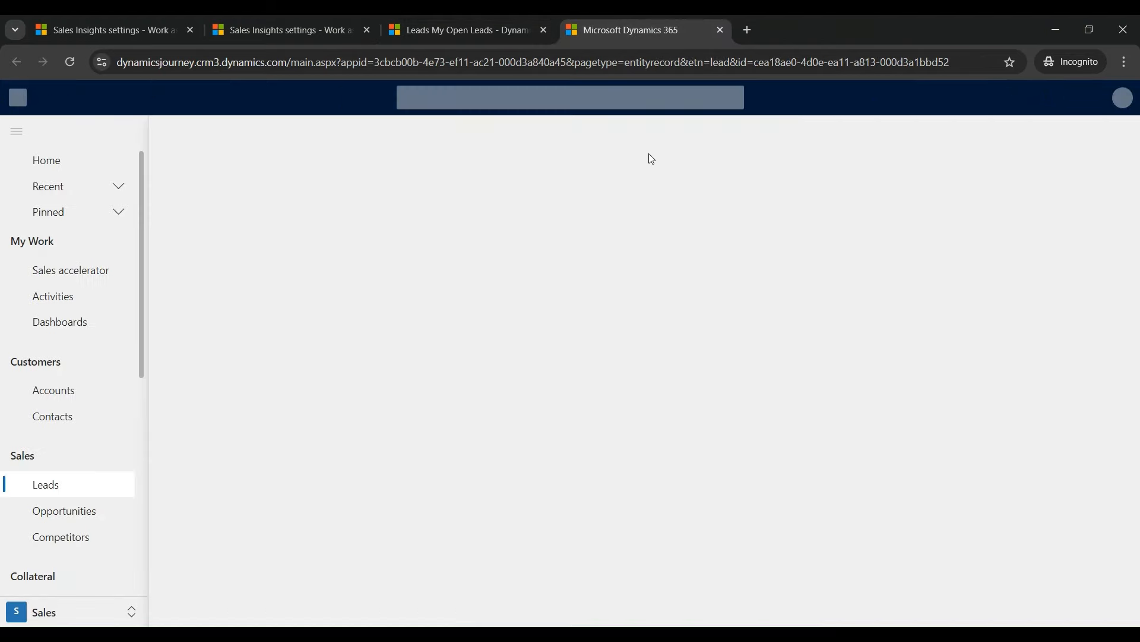
pyautogui.scroll(-6, 427, 479)
pyautogui.scroll(-2, 426, 479)
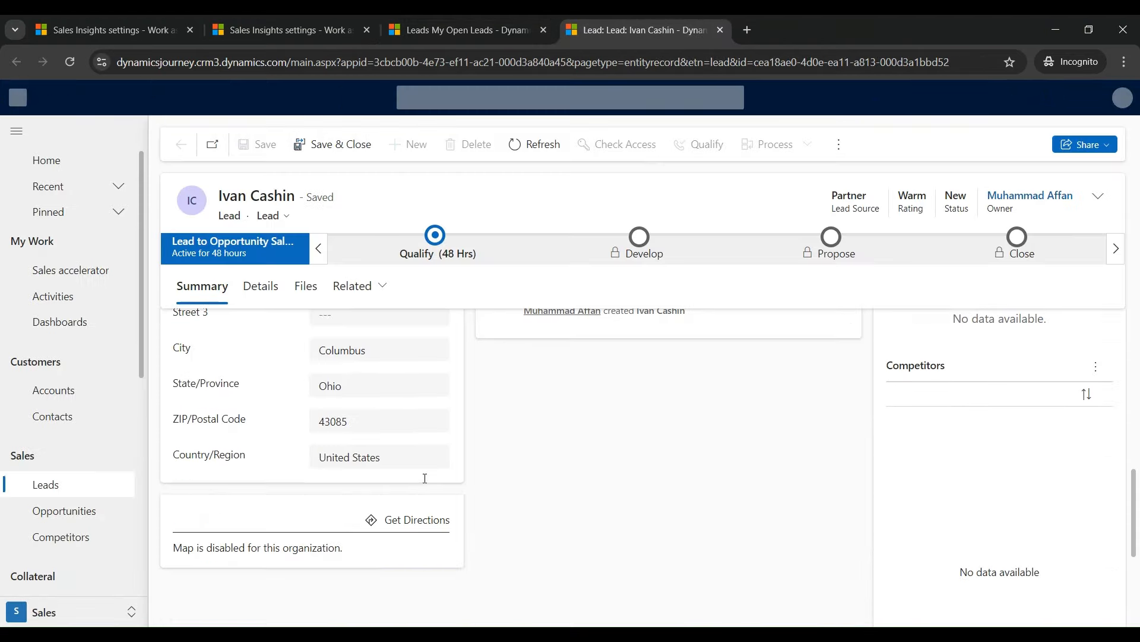
pyautogui.scroll(5, 573, 410)
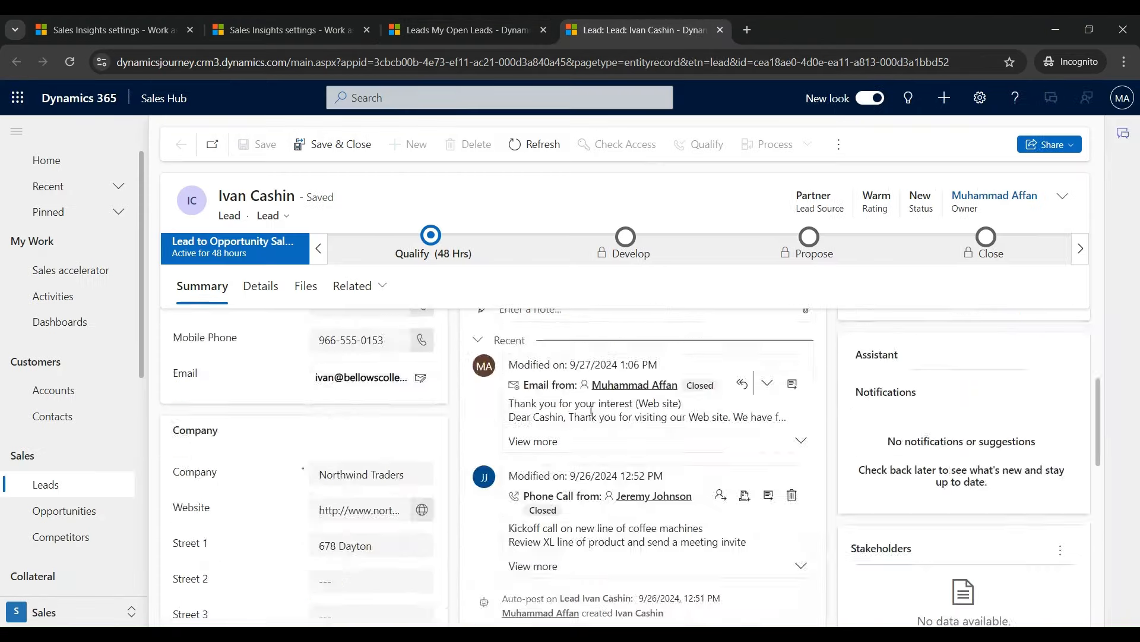
# Step: Set the lead's Lead Source to EOY Clearance Sale and save the record
pyautogui.click(1062, 196)
pyautogui.click(1045, 233)
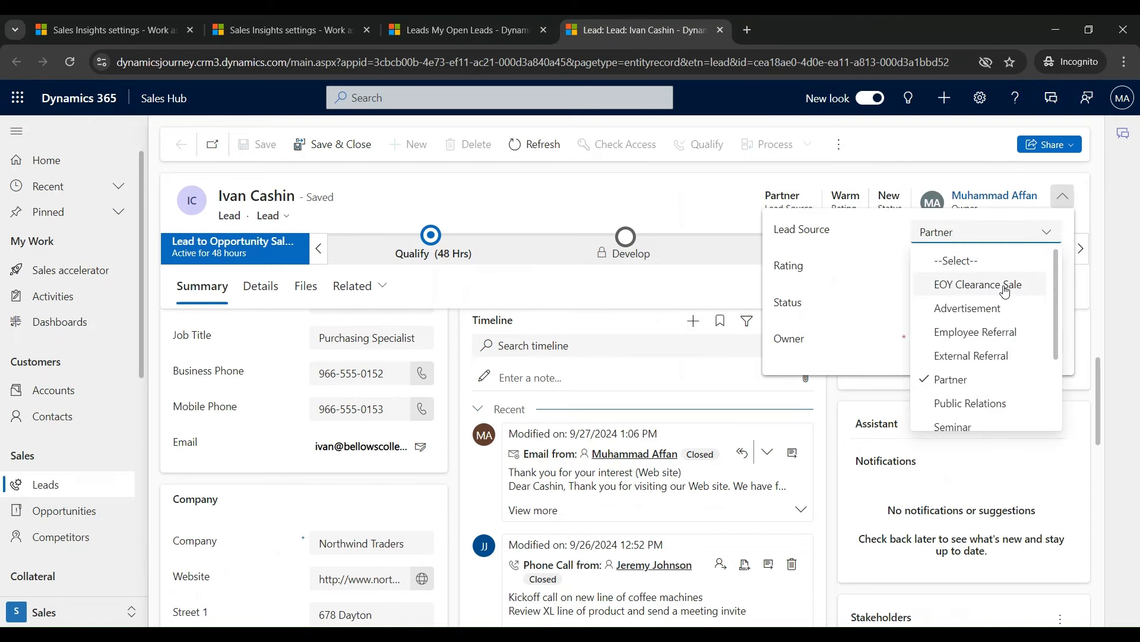
pyautogui.click(986, 284)
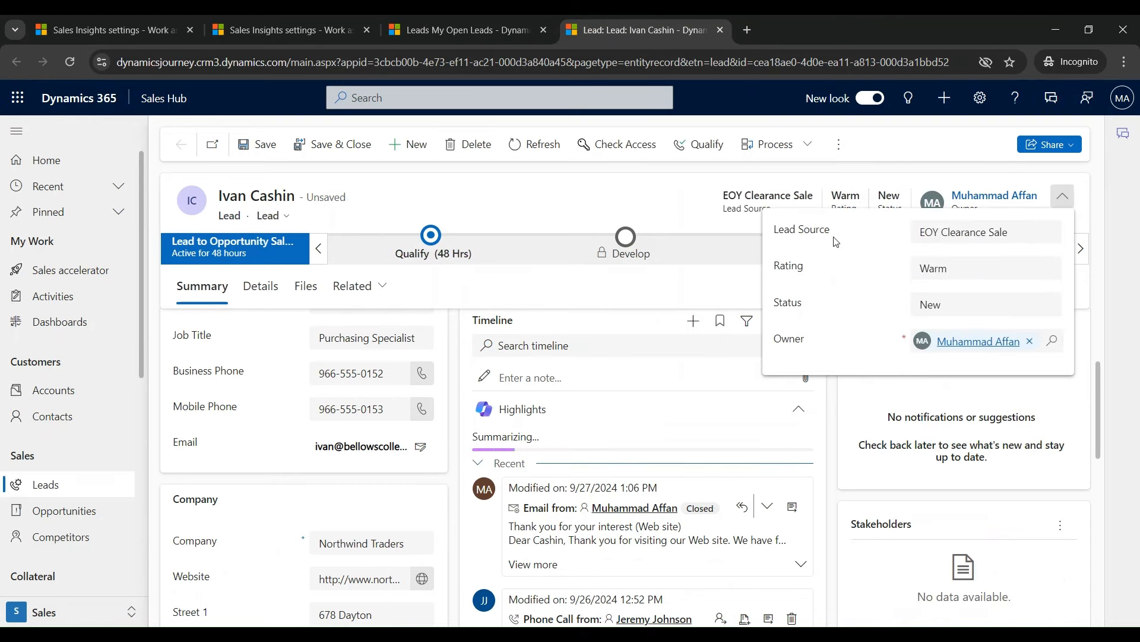
pyautogui.click(267, 150)
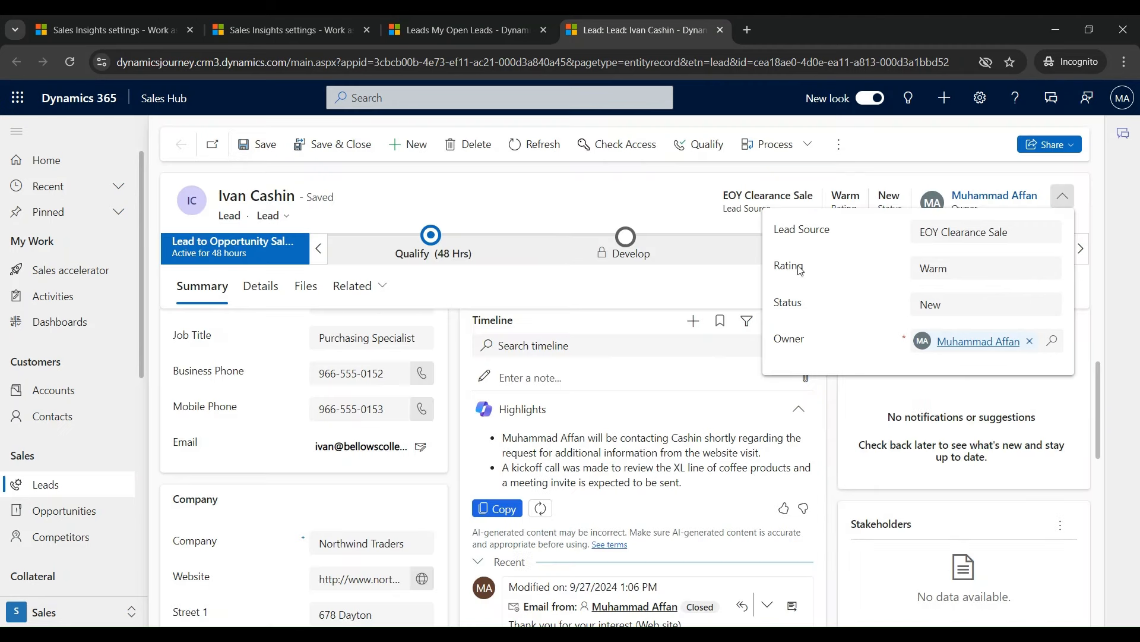
pyautogui.click(671, 207)
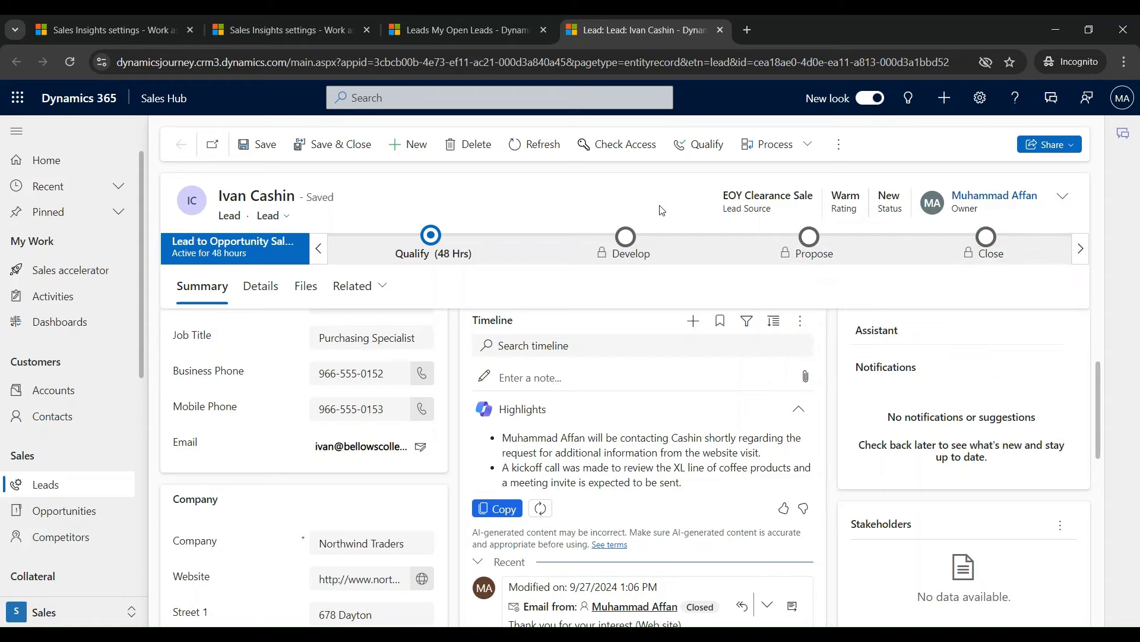
# Step: Refresh the lead until the automation has run, checking its owner and its timeline for the sequence's email activity
pyautogui.scroll(-3, 636, 356)
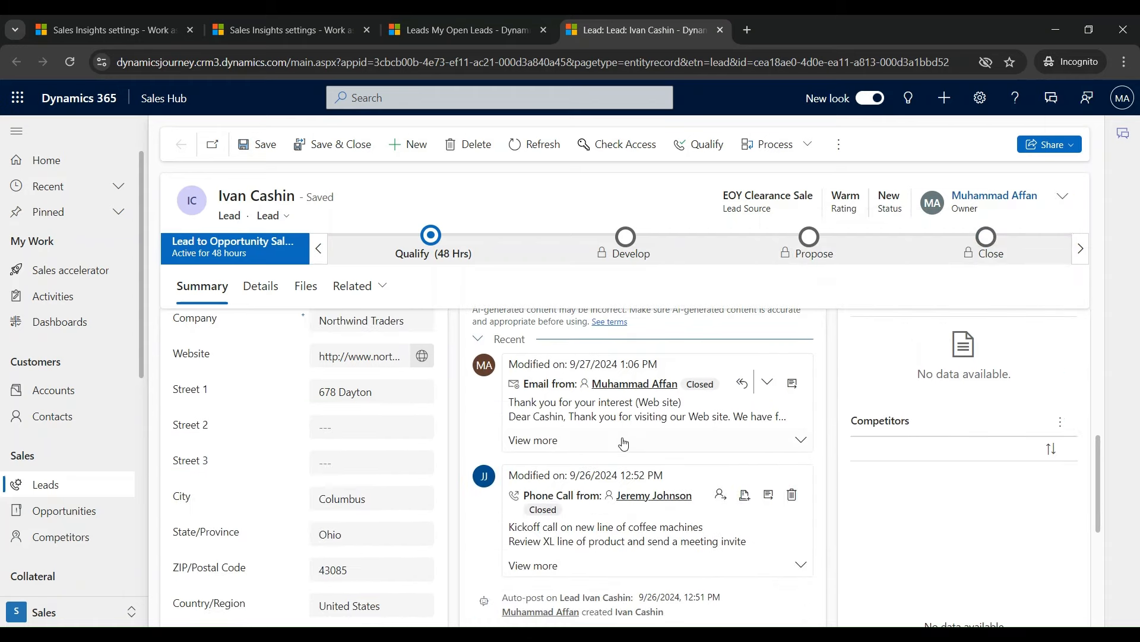
pyautogui.scroll(4, 634, 444)
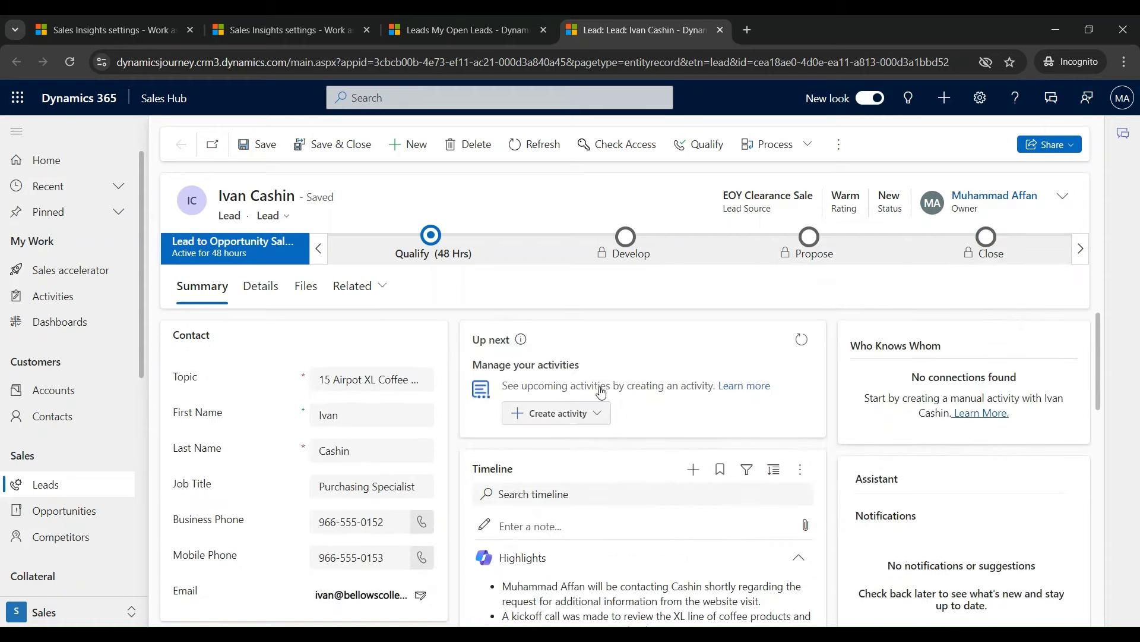
pyautogui.click(535, 144)
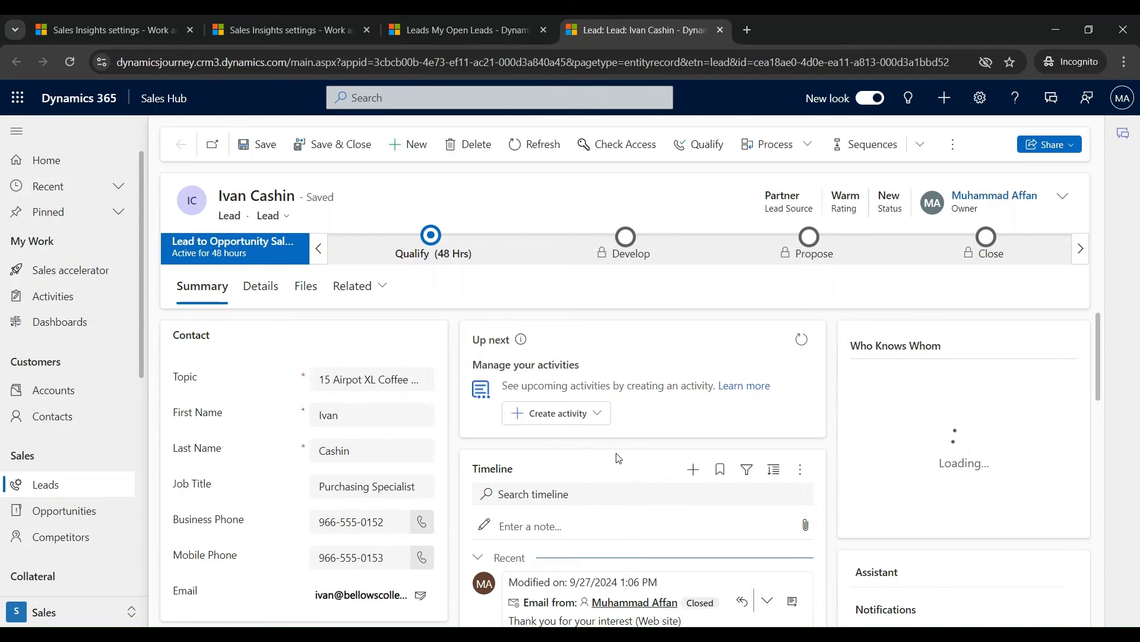
pyautogui.scroll(-3, 683, 418)
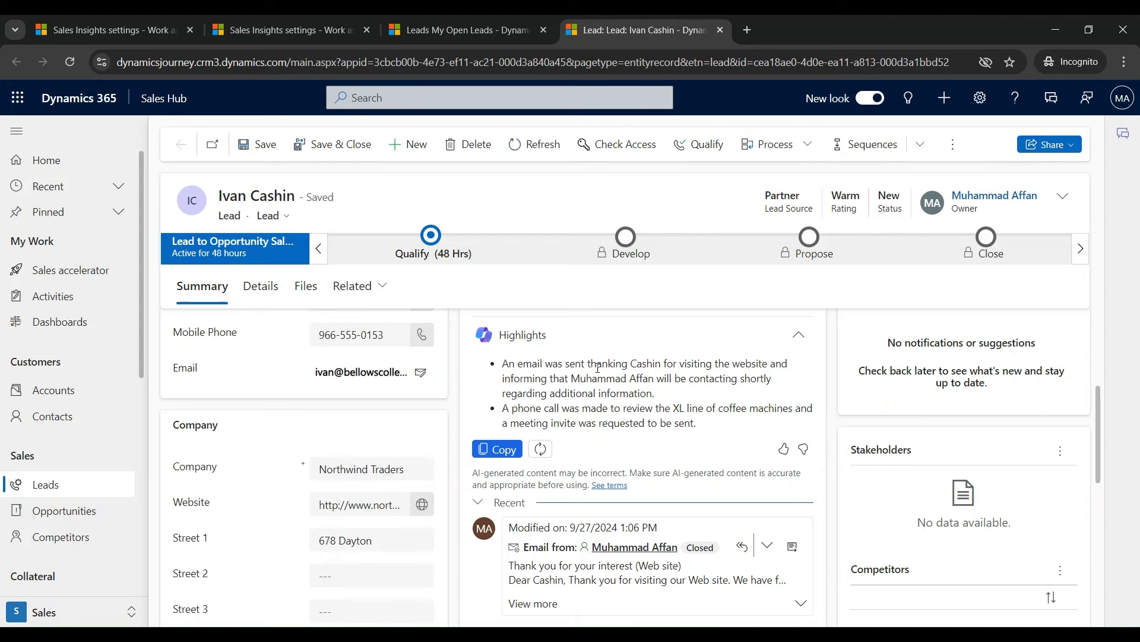
pyautogui.click(535, 145)
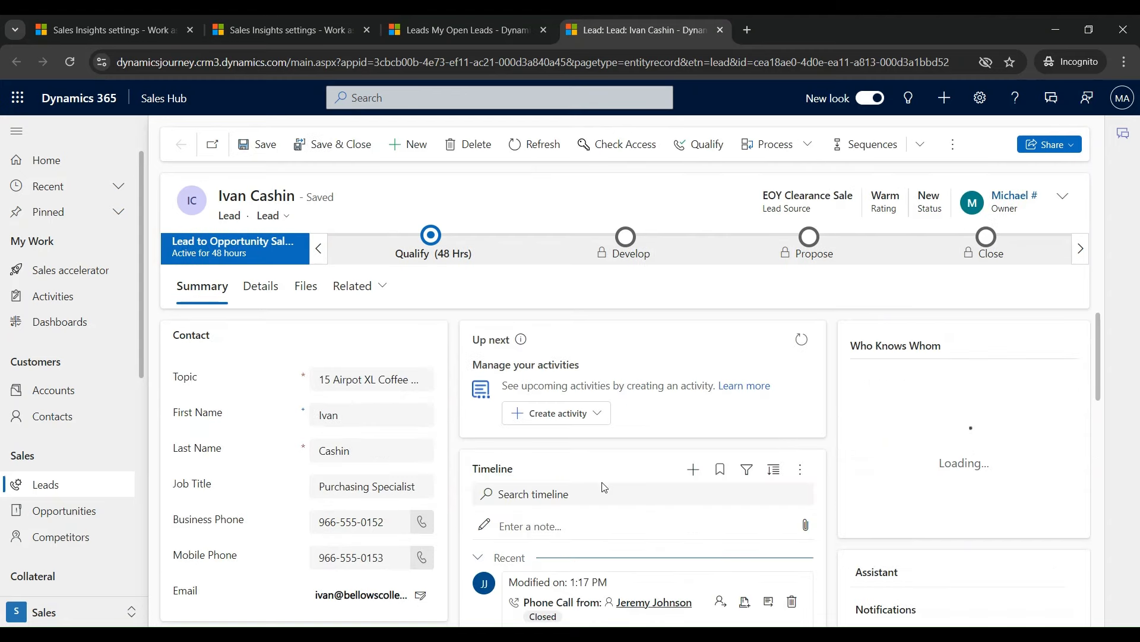
pyautogui.scroll(-3, 604, 487)
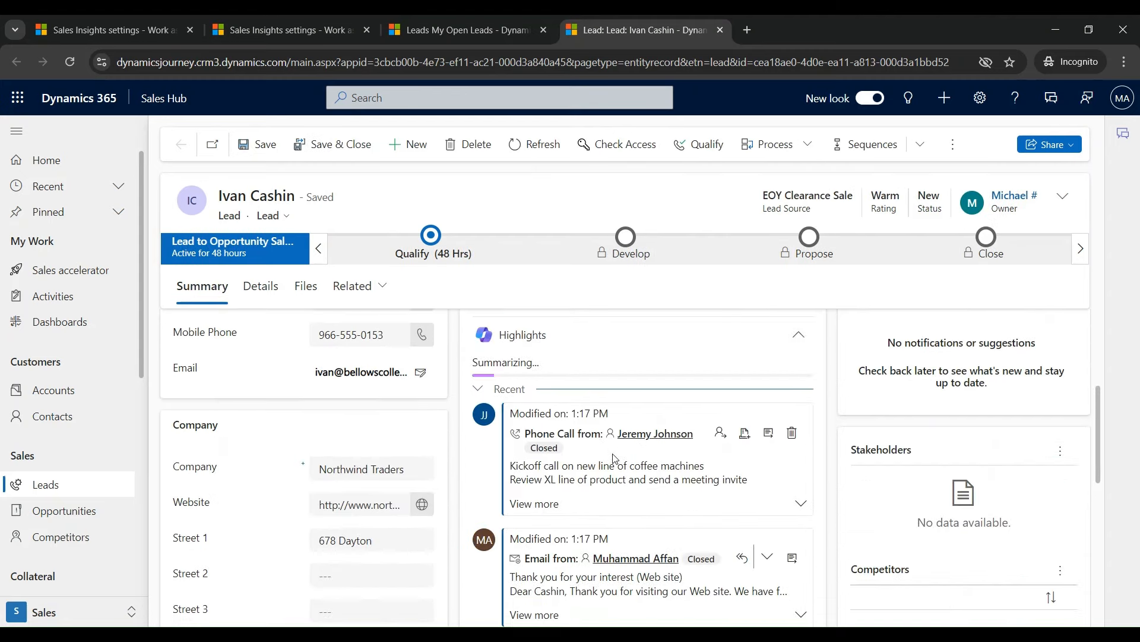
pyautogui.scroll(-1, 597, 469)
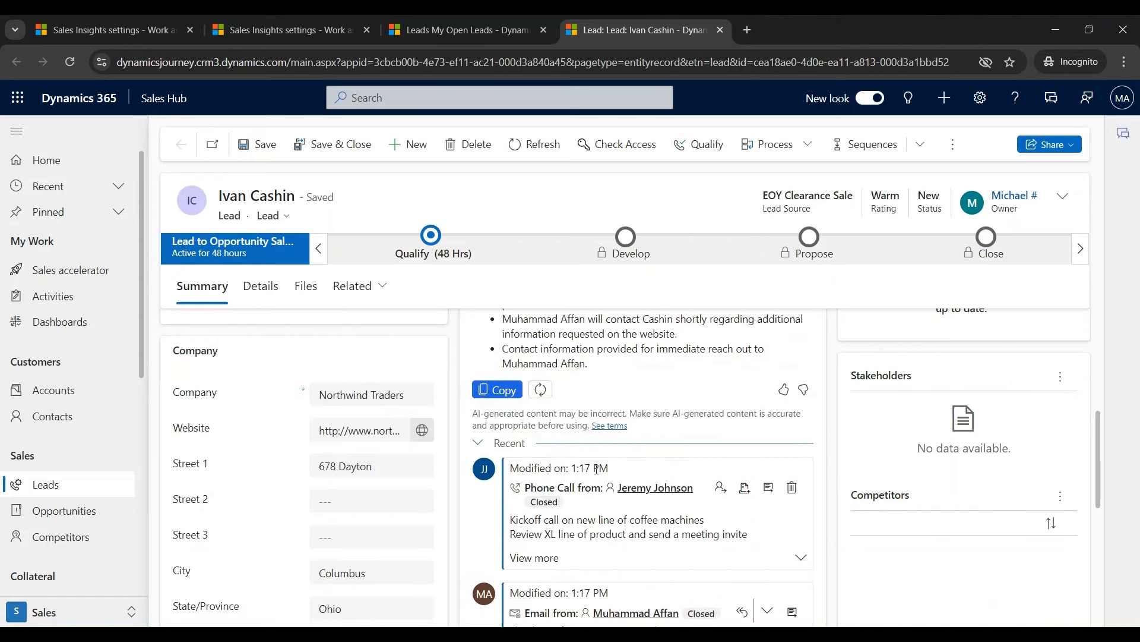
pyautogui.scroll(-1, 597, 469)
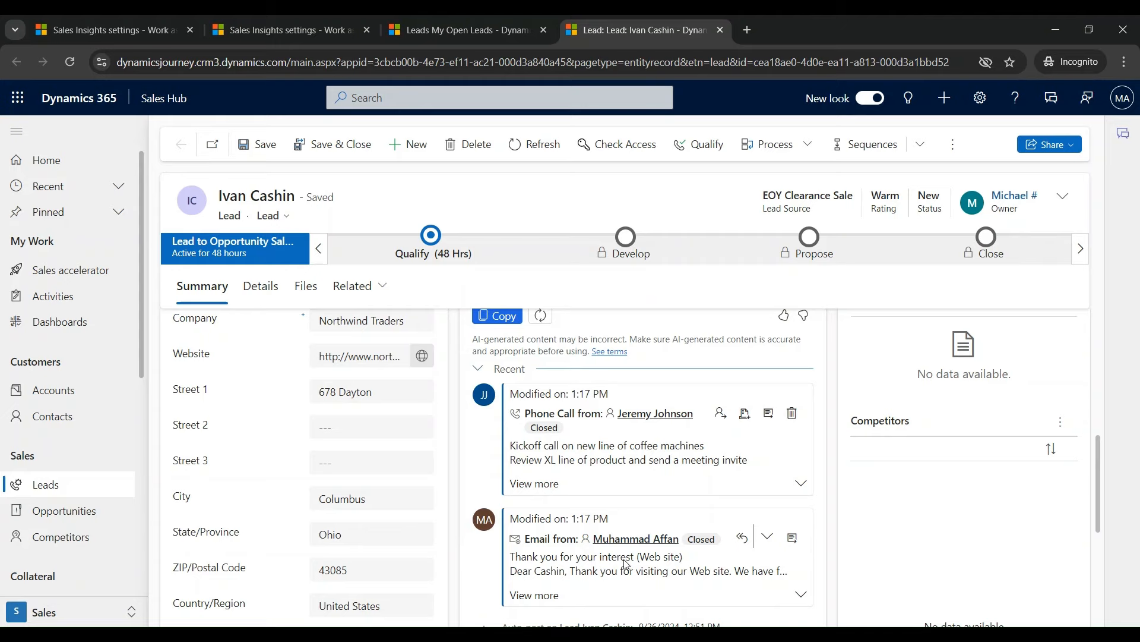
pyautogui.click(531, 145)
pyautogui.scroll(-3, 649, 532)
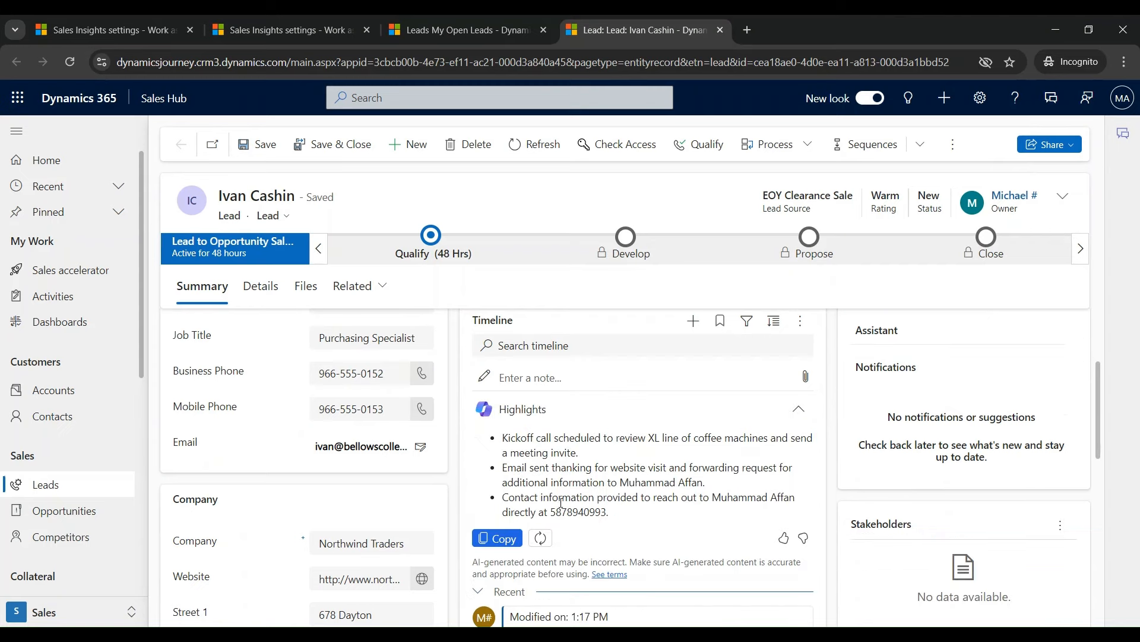
pyautogui.scroll(-2, 571, 544)
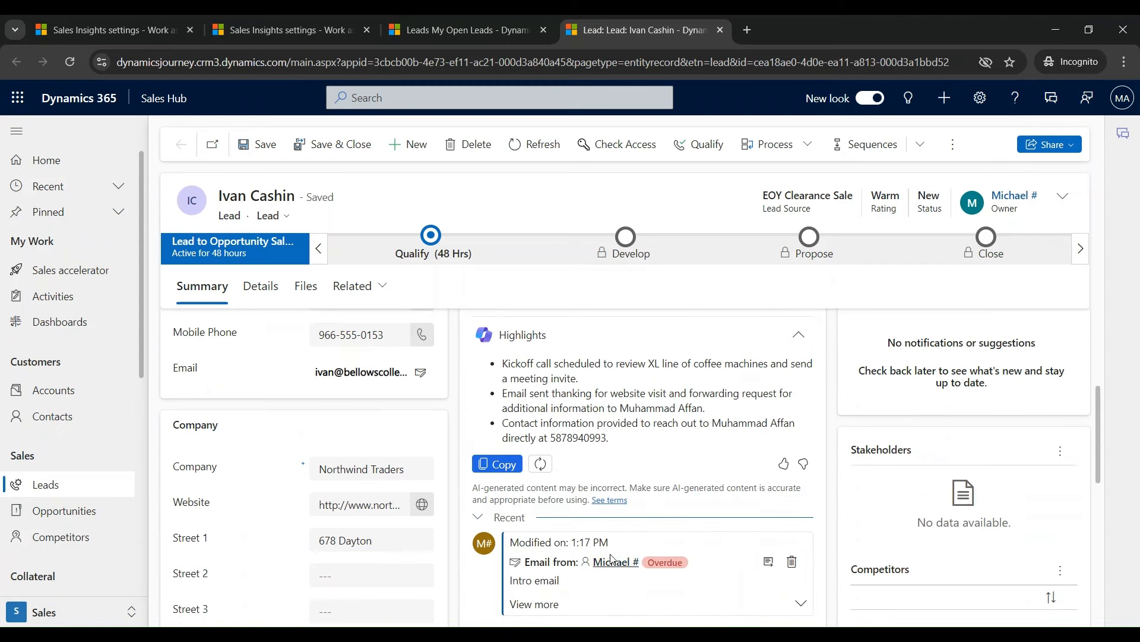
# Step: Open the Intro email record from the lead's timeline to review its sender and recipient, and return to the lead
pyautogui.click(769, 561)
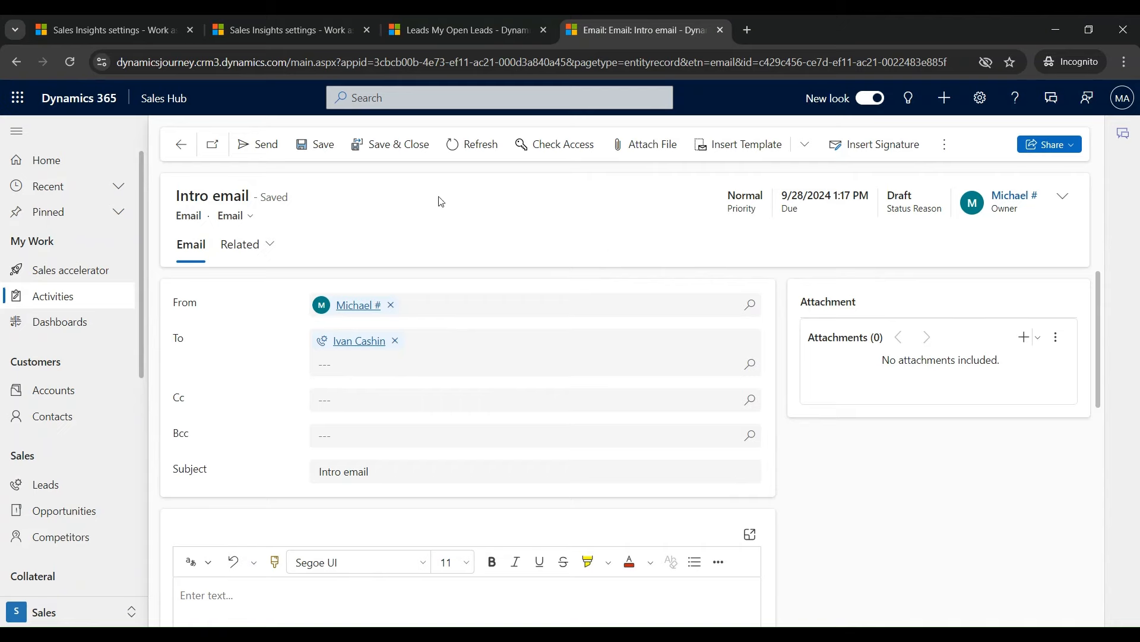
pyautogui.click(182, 144)
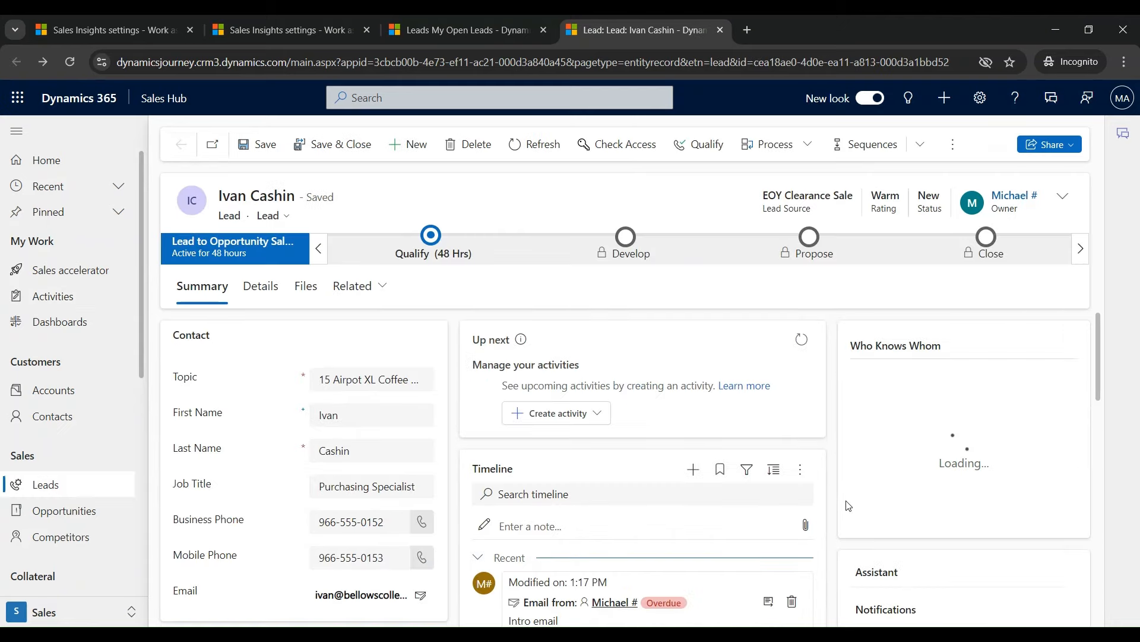
pyautogui.scroll(-2, 848, 506)
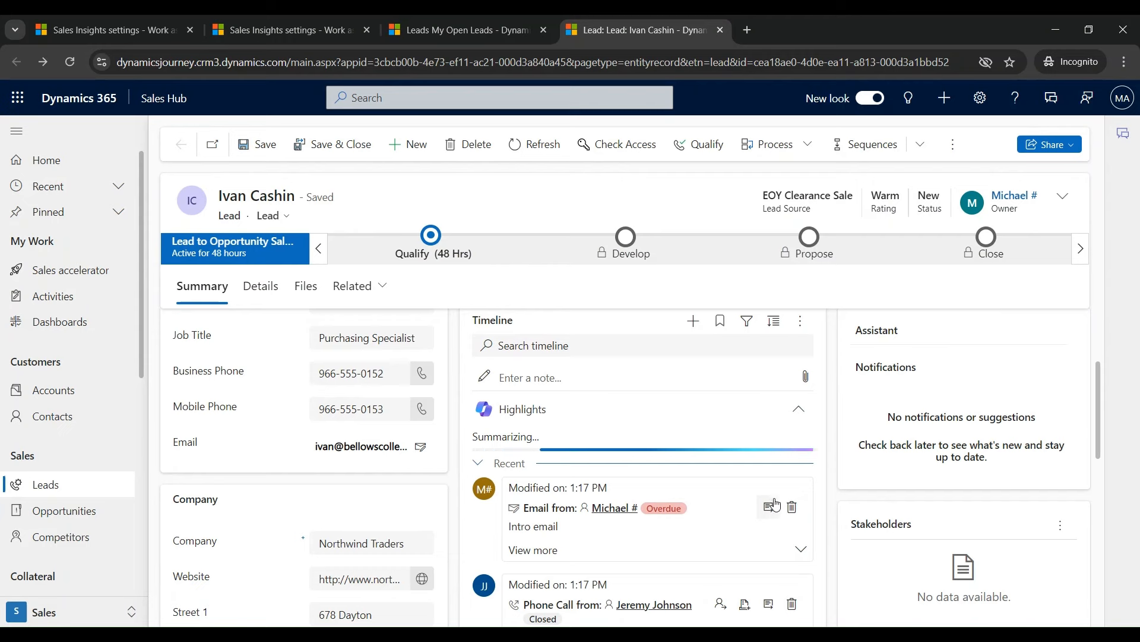